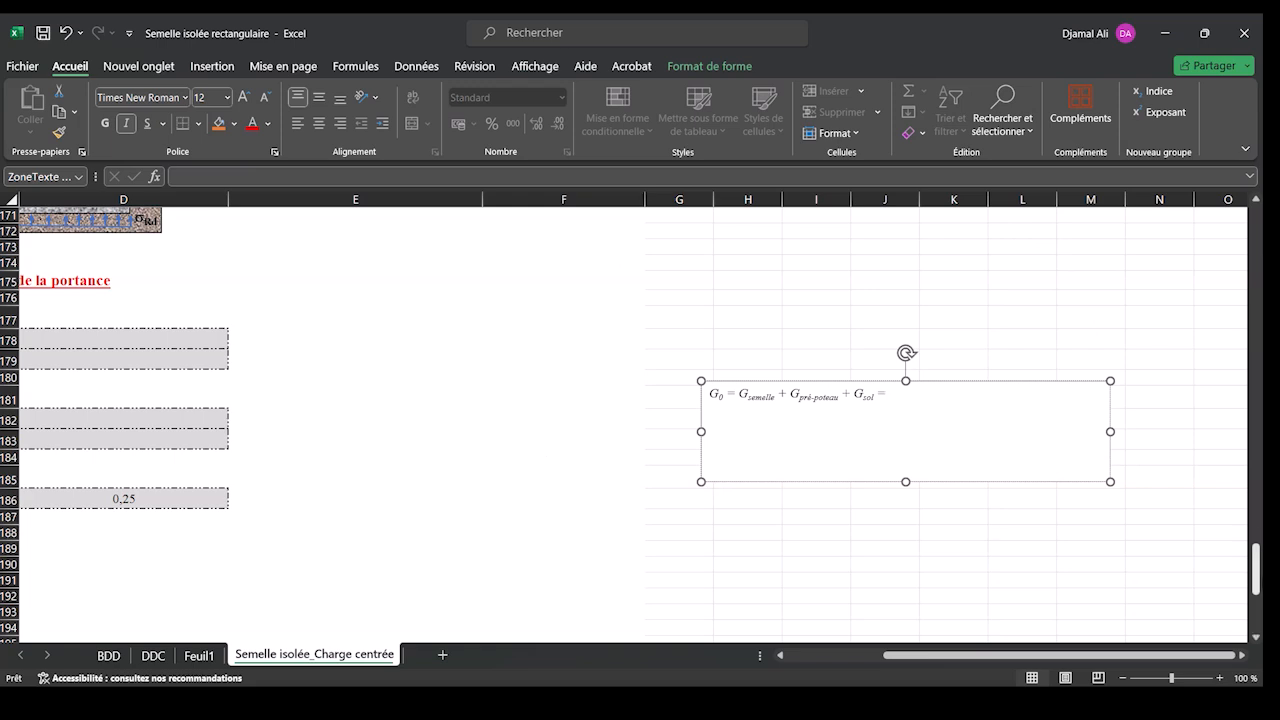
# Step: Continue the G0 equation in the text box after the equals sign with "gBA.(a'b'h + abDr"
pyautogui.moveTo(1260, 583); pyautogui.dragTo(1260, 568)
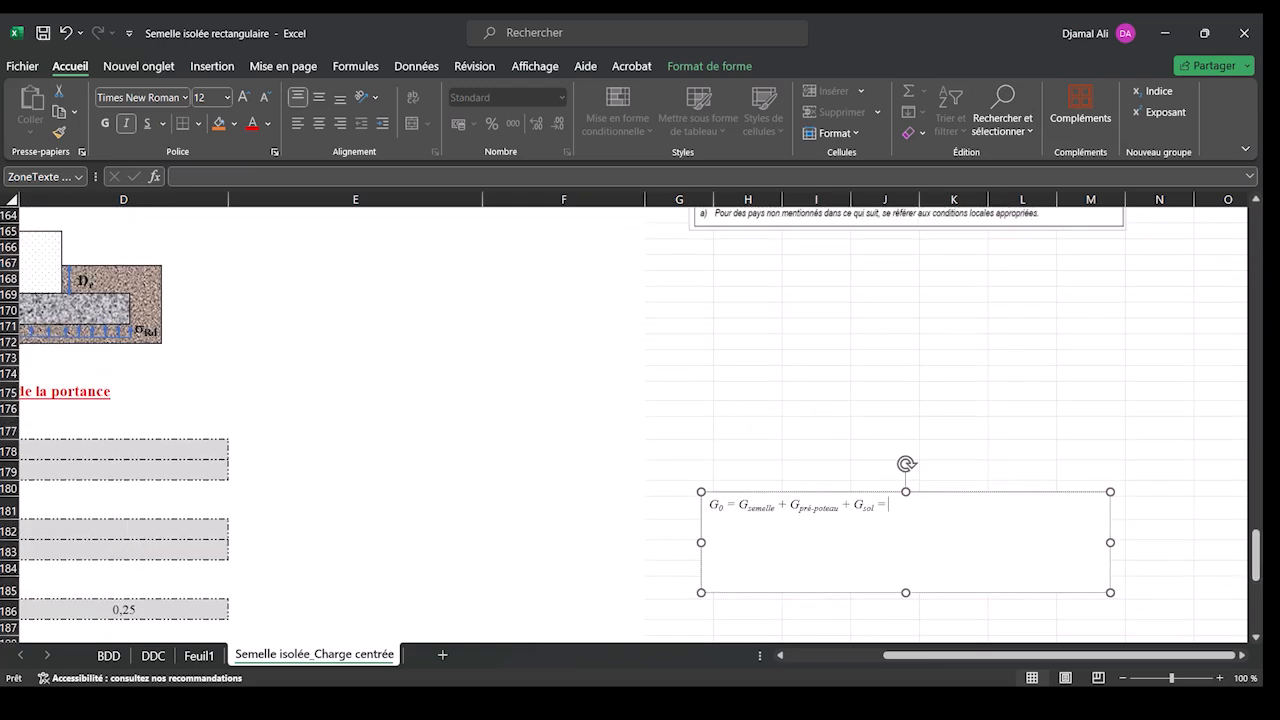
pyautogui.click(802, 655)
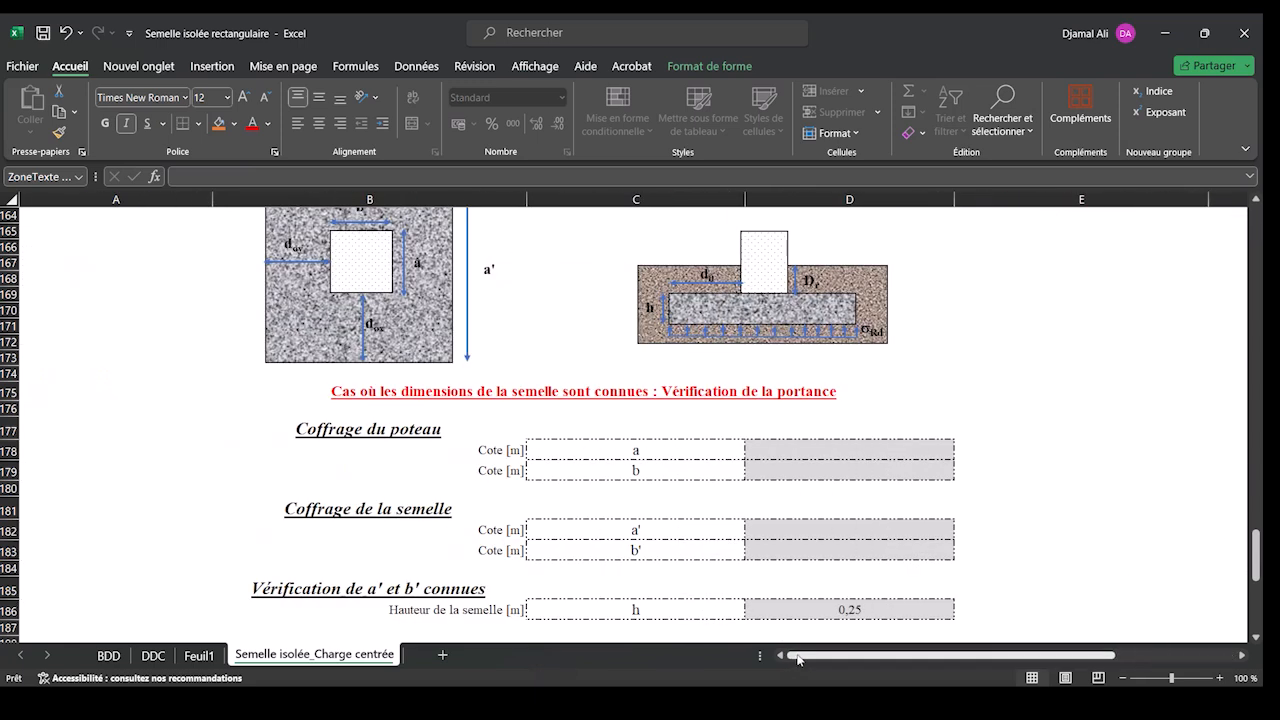
pyautogui.moveTo(1258, 553); pyautogui.dragTo(1258, 546)
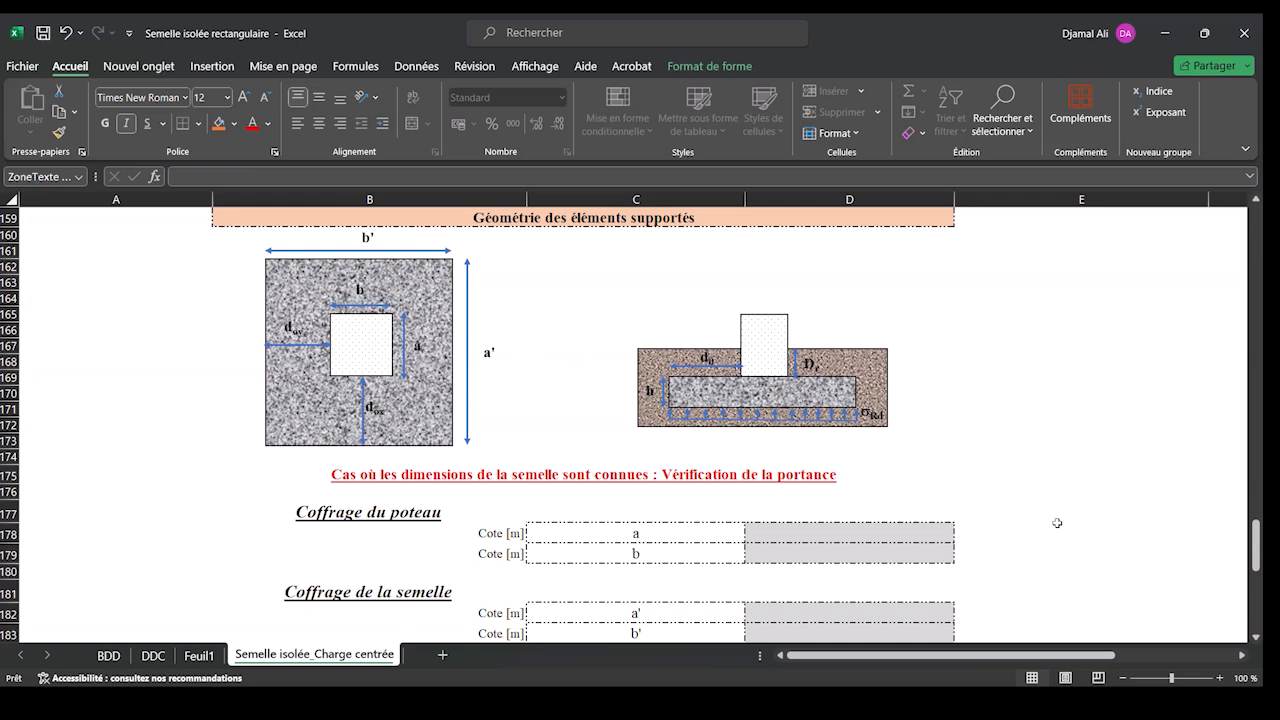
pyautogui.moveTo(1088, 656); pyautogui.dragTo(1175, 664)
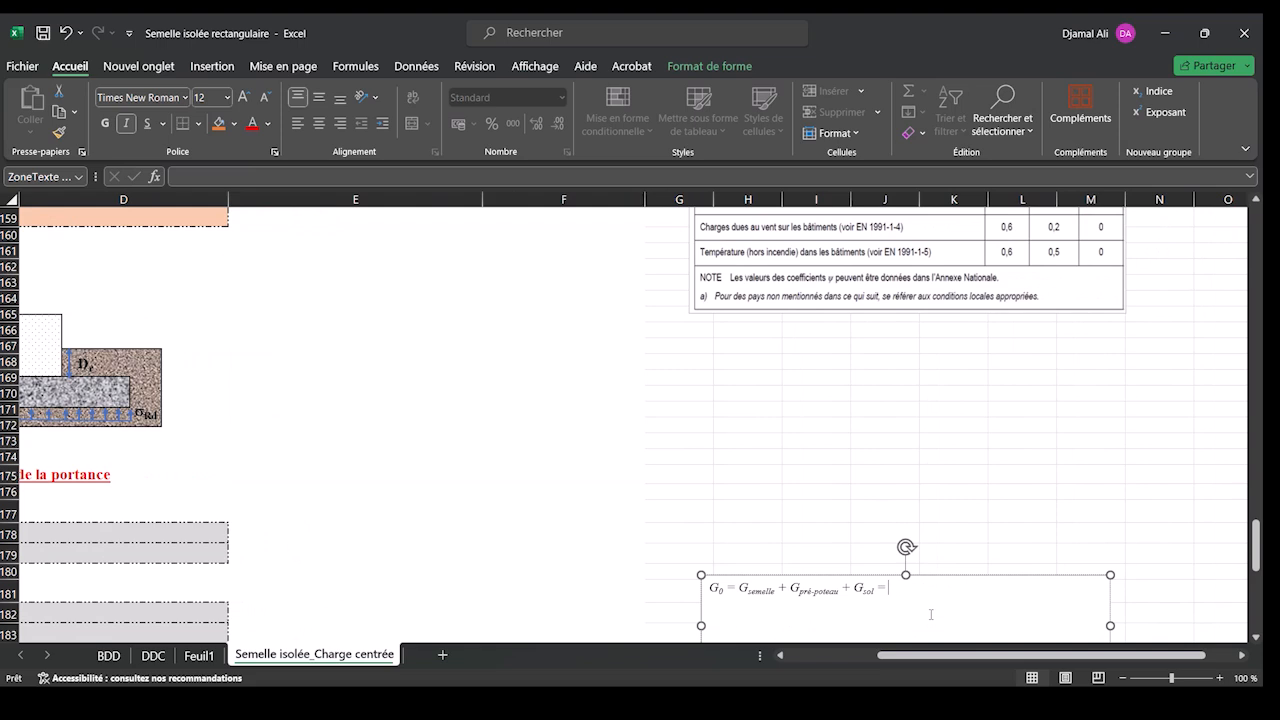
pyautogui.write('g')
pyautogui.click(1219, 678)
pyautogui.click(1219, 678)
pyautogui.click(1219, 678)
pyautogui.click(1219, 678)
pyautogui.click(1219, 678)
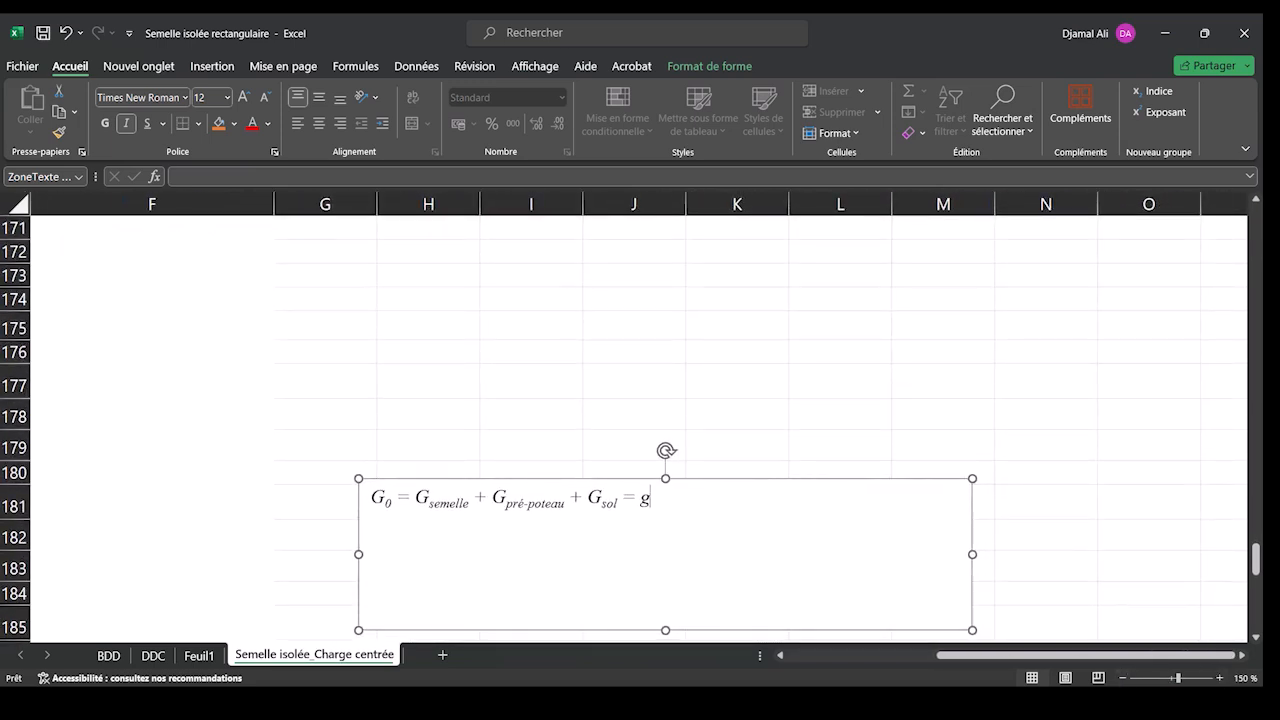
pyautogui.write('B')
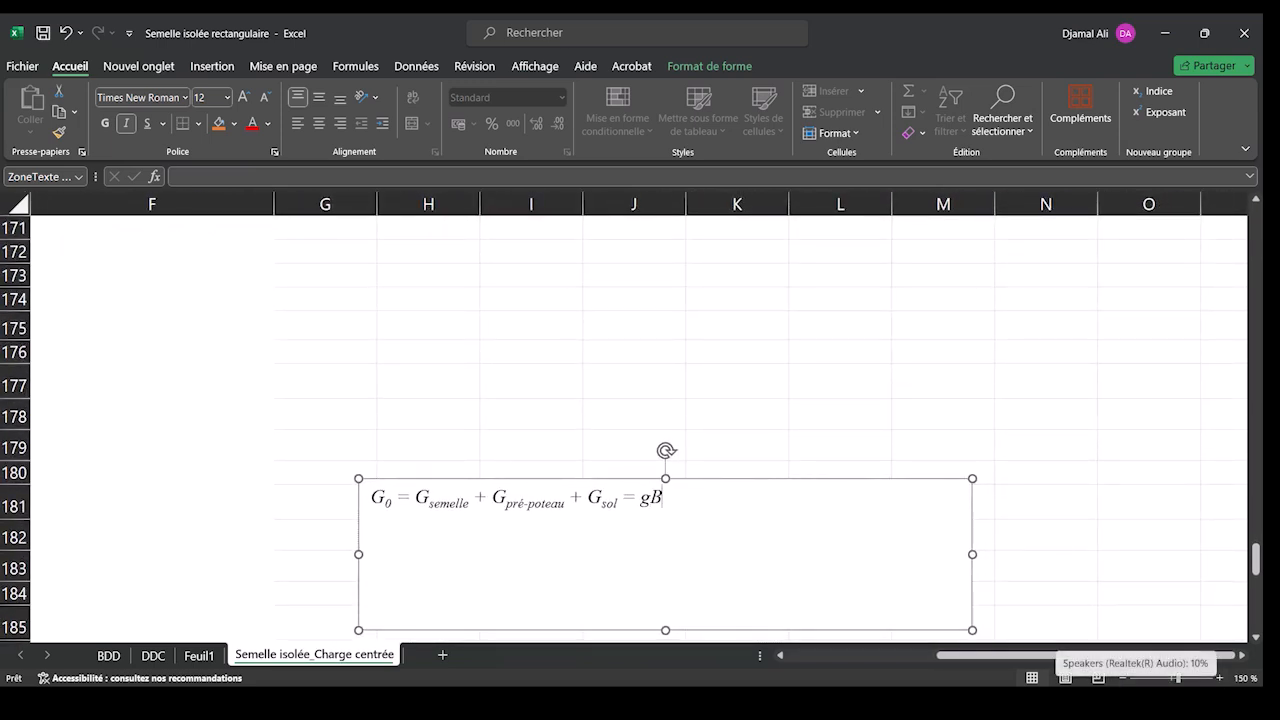
pyautogui.write('A (')
pyautogui.press('BackSpace')
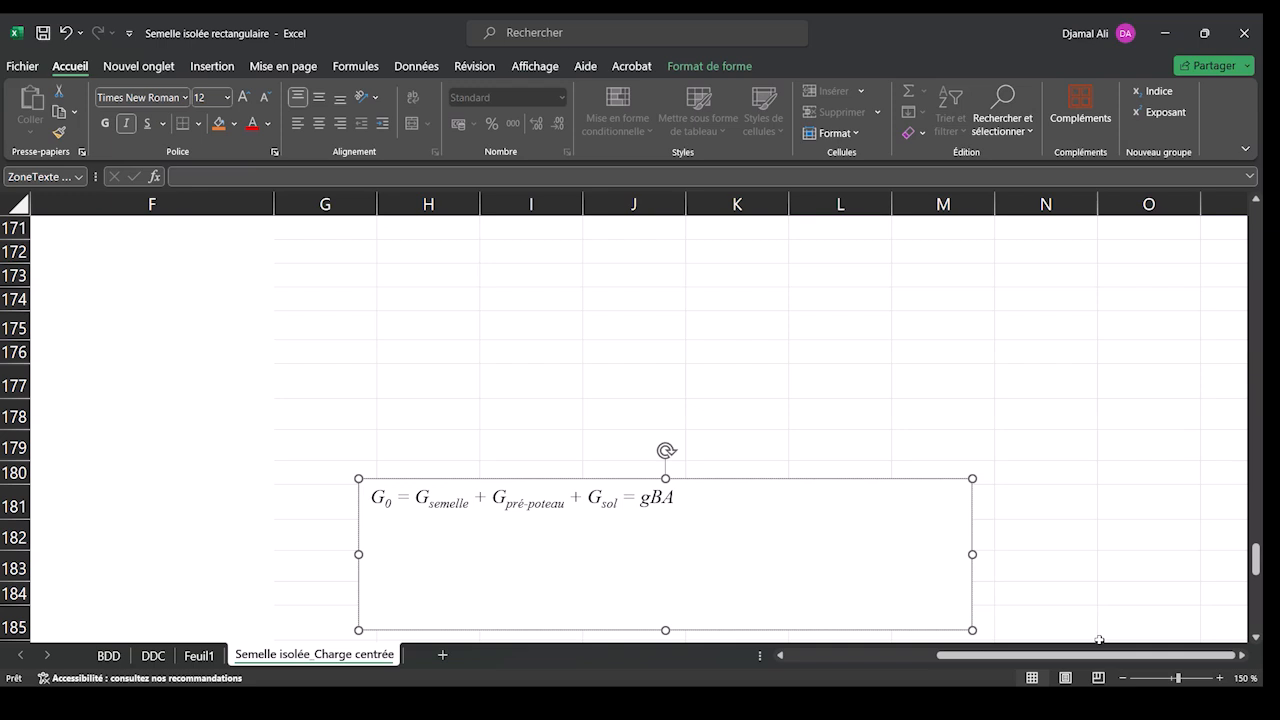
pyautogui.write(".(a'b'h + abD")
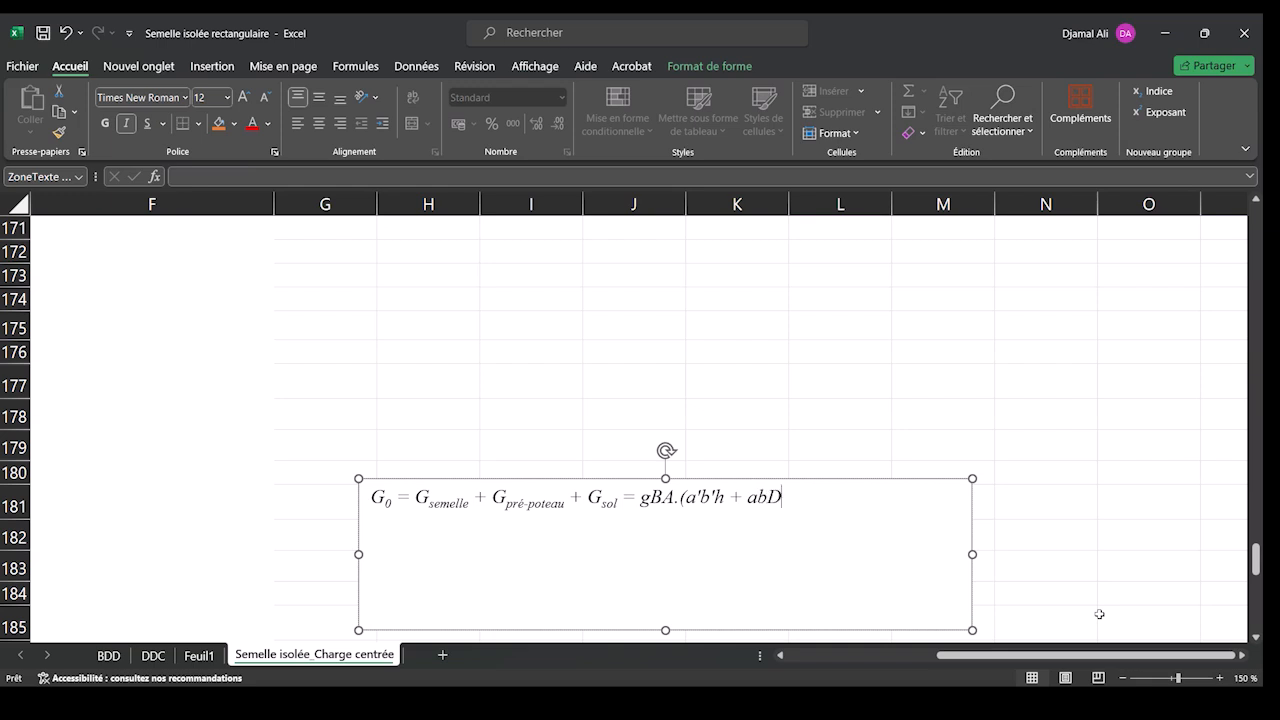
pyautogui.write('r')
# Step: Close the concrete term's parenthesis and add the soil term "+ gsol.(a'b' - ab)" to the G0 equation
pyautogui.write(") + gsol.(a'b")
pyautogui.write('-ab')
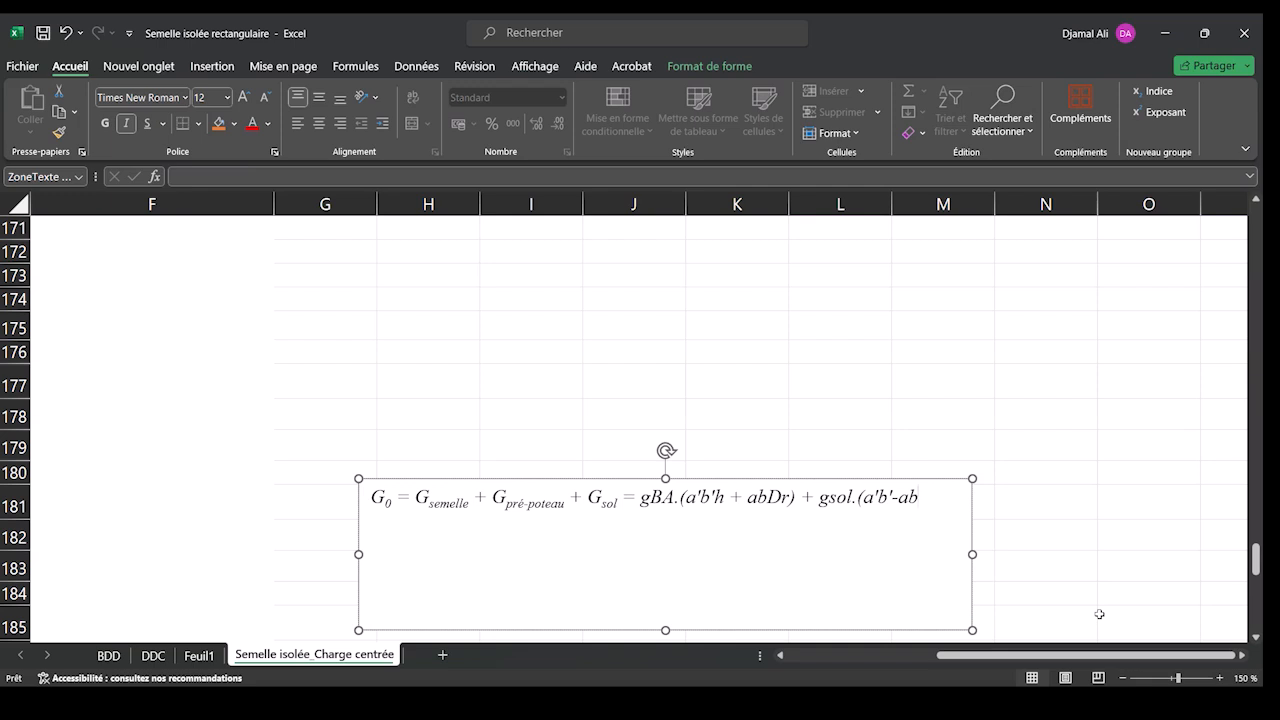
pyautogui.write(')')
pyautogui.press('Left')
pyautogui.press('Left')
pyautogui.write("'")
# Step: Format "sol" in the soil term gsol as subscript and set its "g" to the Symbol font
pyautogui.moveTo(830, 500); pyautogui.dragTo(853, 504)
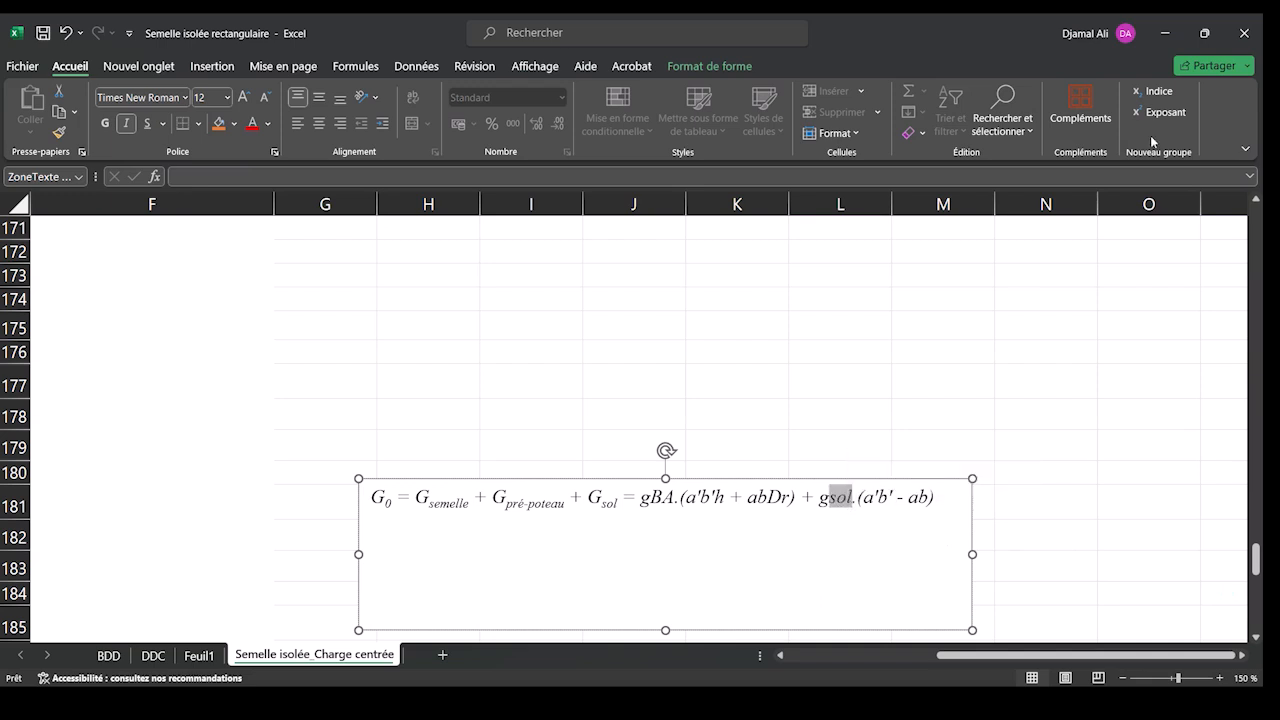
pyautogui.click(1158, 92)
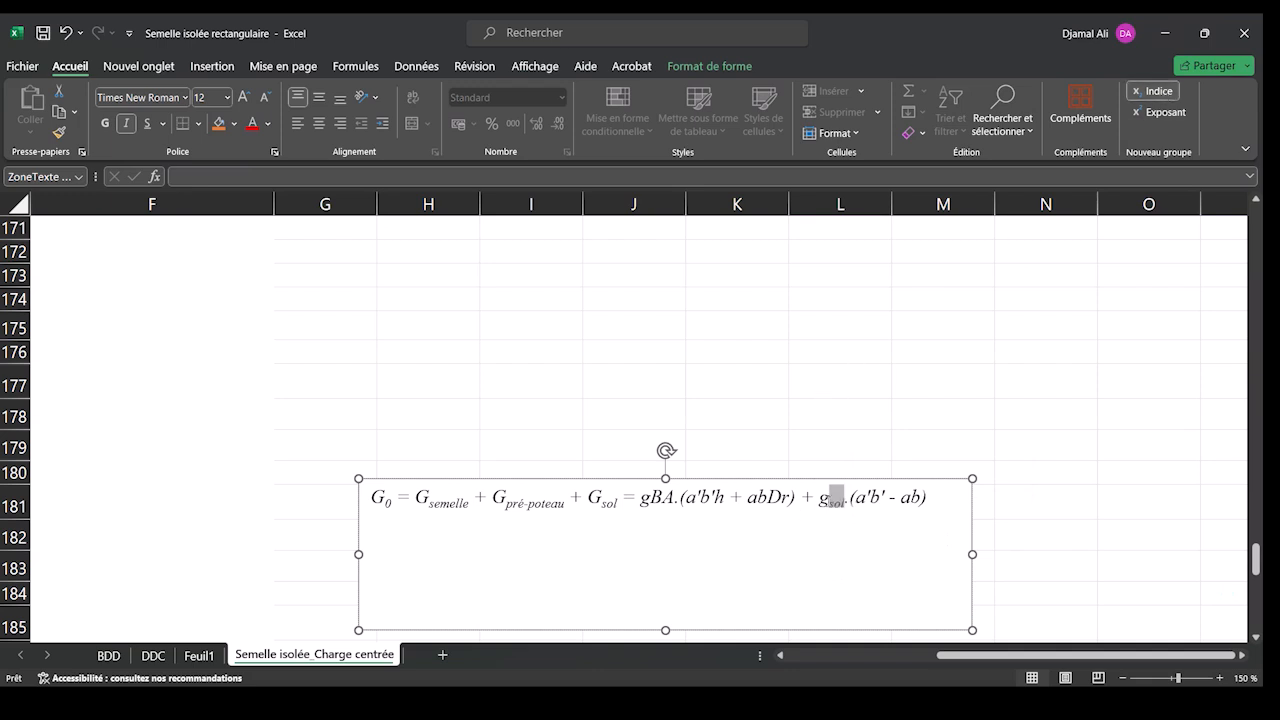
pyautogui.moveTo(830, 499); pyautogui.dragTo(819, 499)
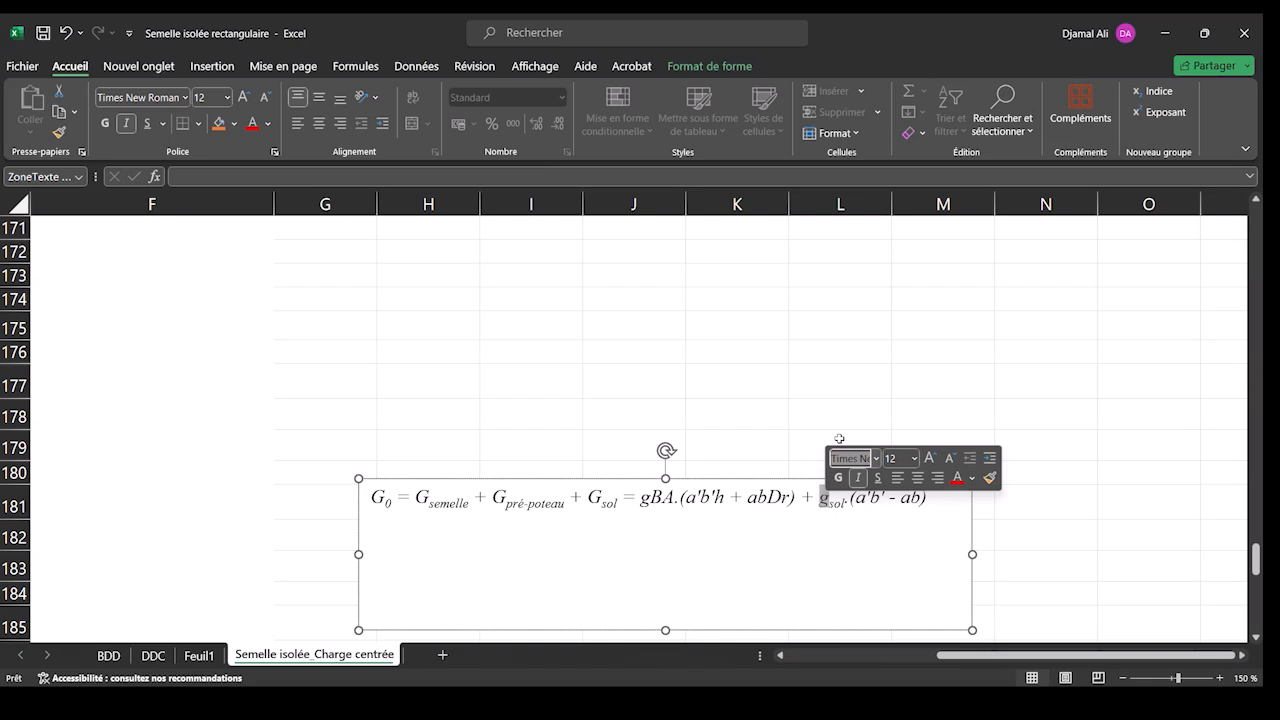
pyautogui.write('Symbol')
pyautogui.press('Return')
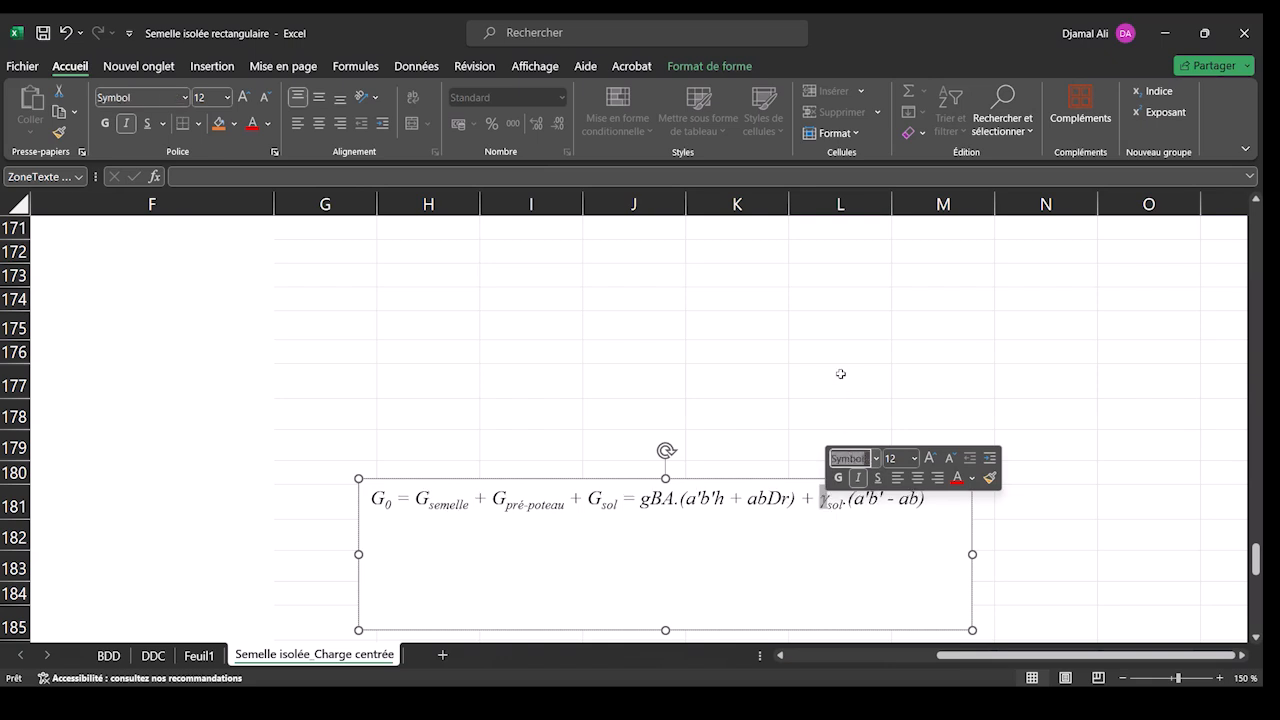
# Step: Format the "r" of Dr and the "BA" of gBA as subscripts in the G0 equation
pyautogui.moveTo(791, 500); pyautogui.dragTo(782, 500)
pyautogui.click(1155, 93)
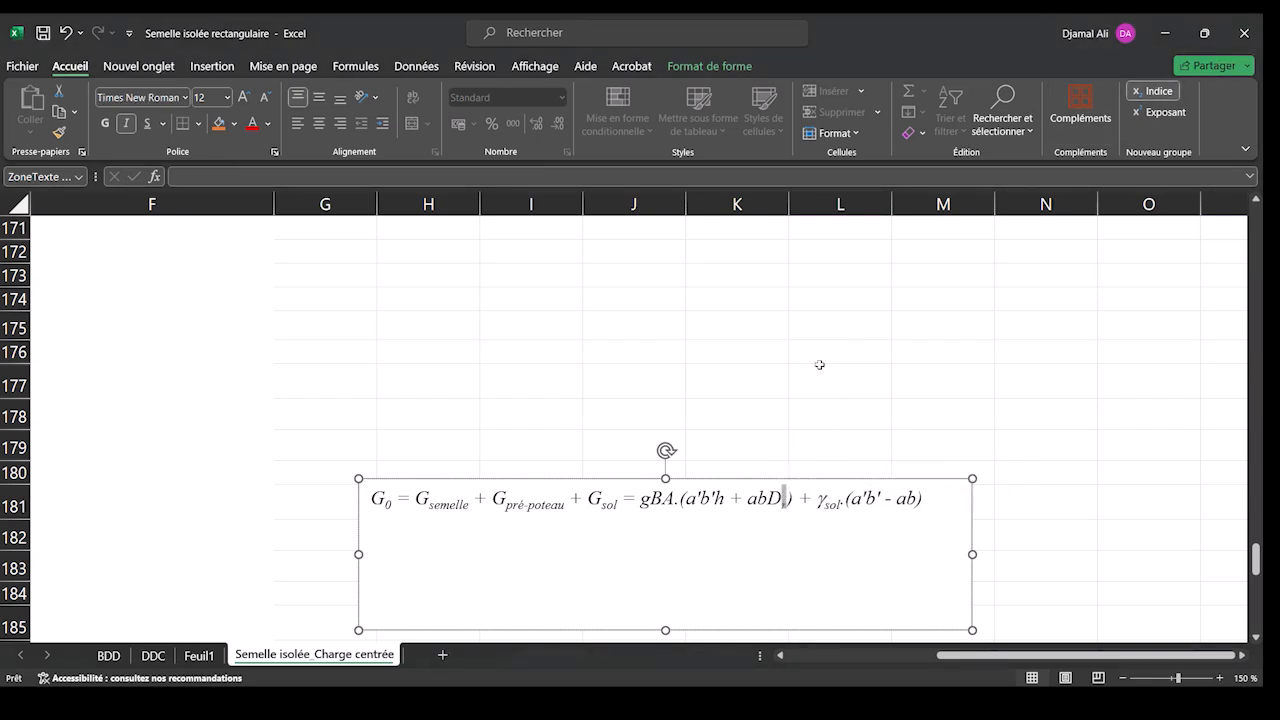
pyautogui.moveTo(679, 498); pyautogui.dragTo(652, 498)
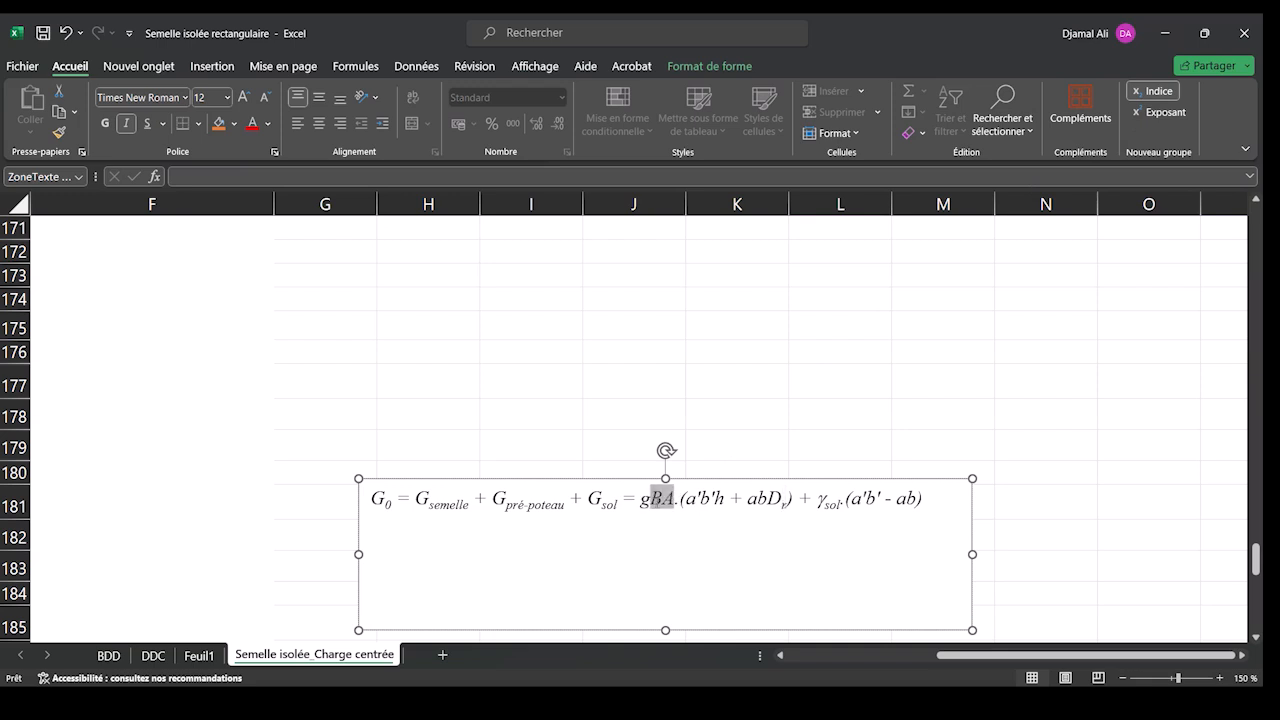
pyautogui.click(1155, 91)
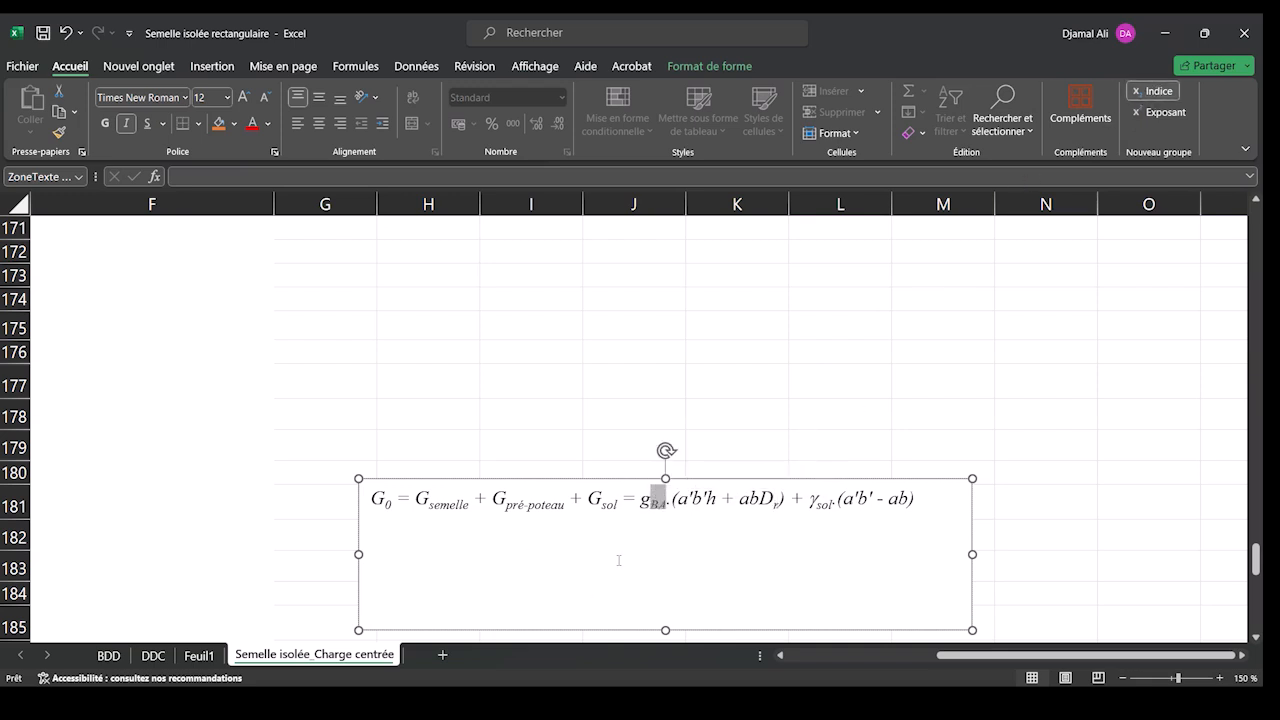
# Step: Set the "g" before the BA subscript to the Symbol font and place the cursor below the equation
pyautogui.moveTo(641, 507); pyautogui.dragTo(653, 507)
pyautogui.click(646, 509)
pyautogui.click(643, 507)
pyautogui.click(672, 464)
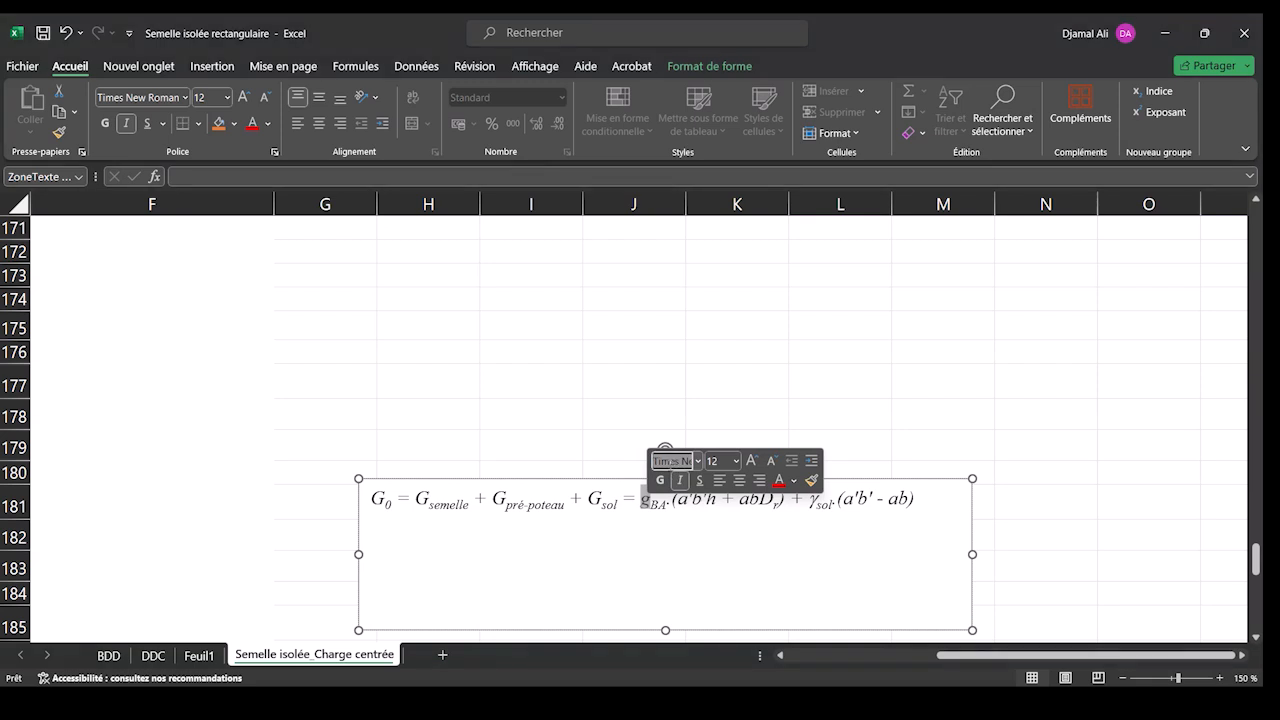
pyautogui.write('Symb')
pyautogui.press('Return')
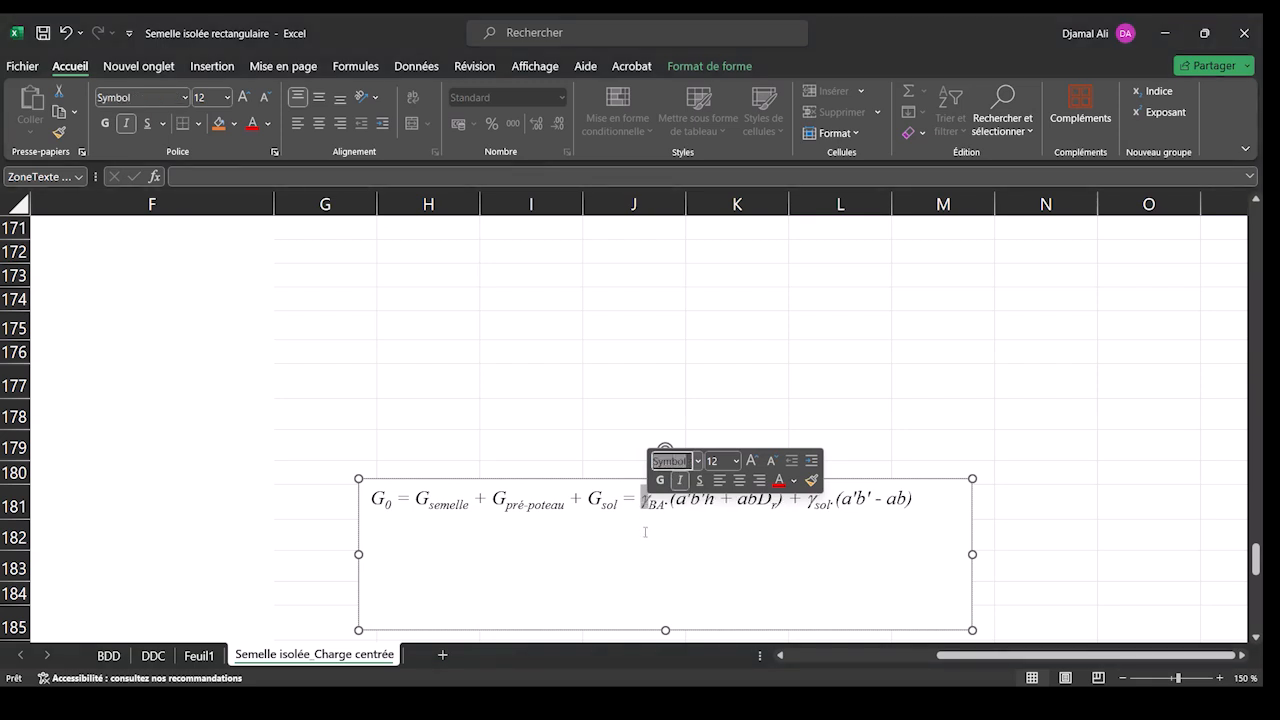
pyautogui.click(598, 528)
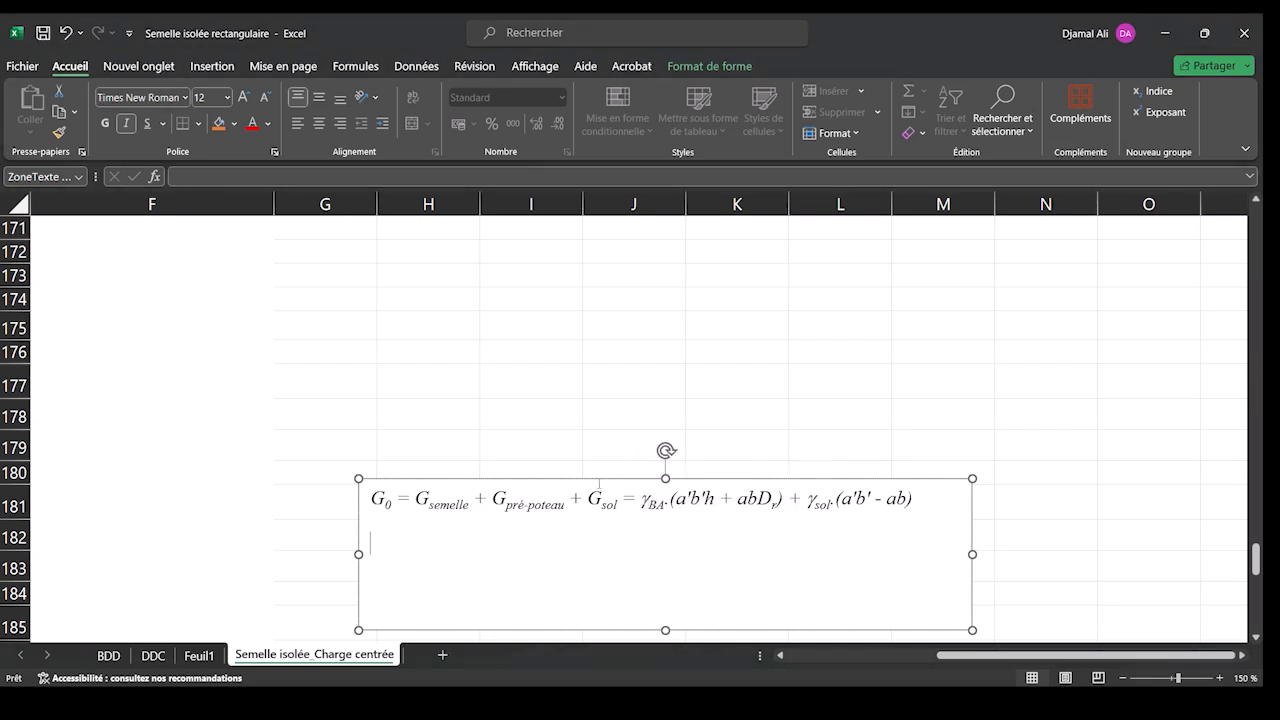
# Step: Copy the "Hauteur de la semelle [m]" label cell B186 into cell B187
pyautogui.click(830, 655)
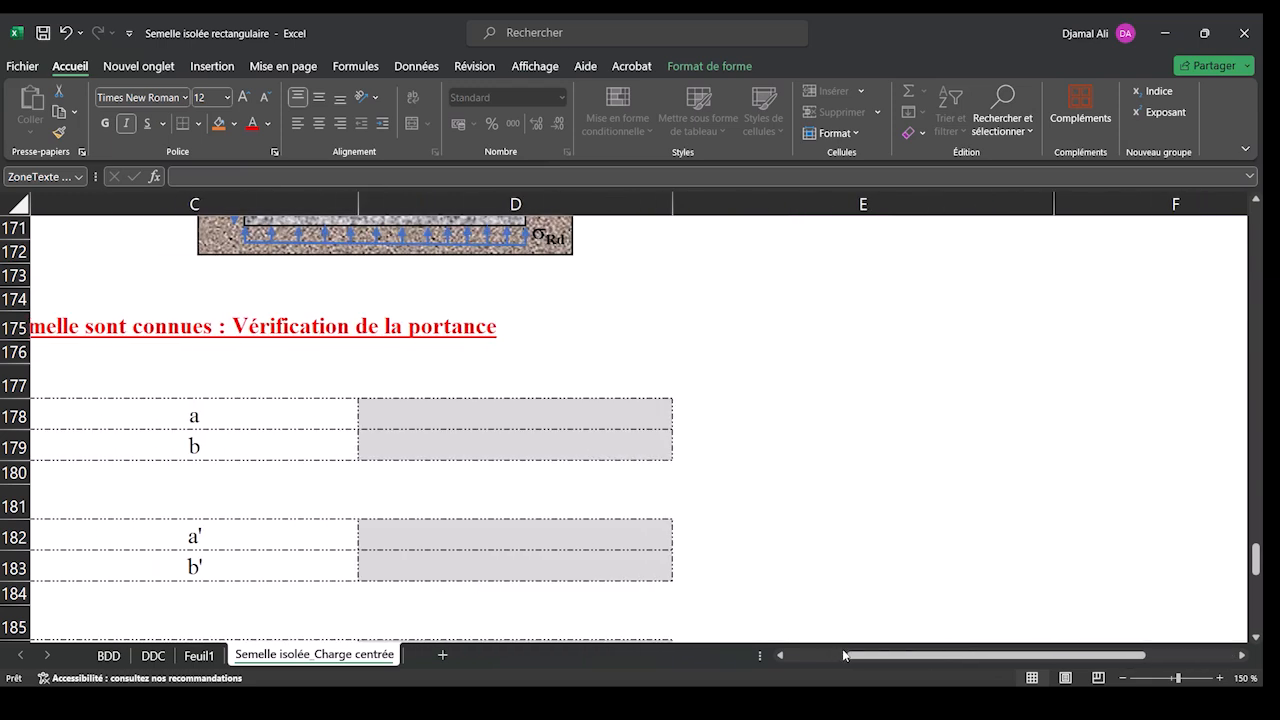
pyautogui.moveTo(814, 658); pyautogui.dragTo(808, 658)
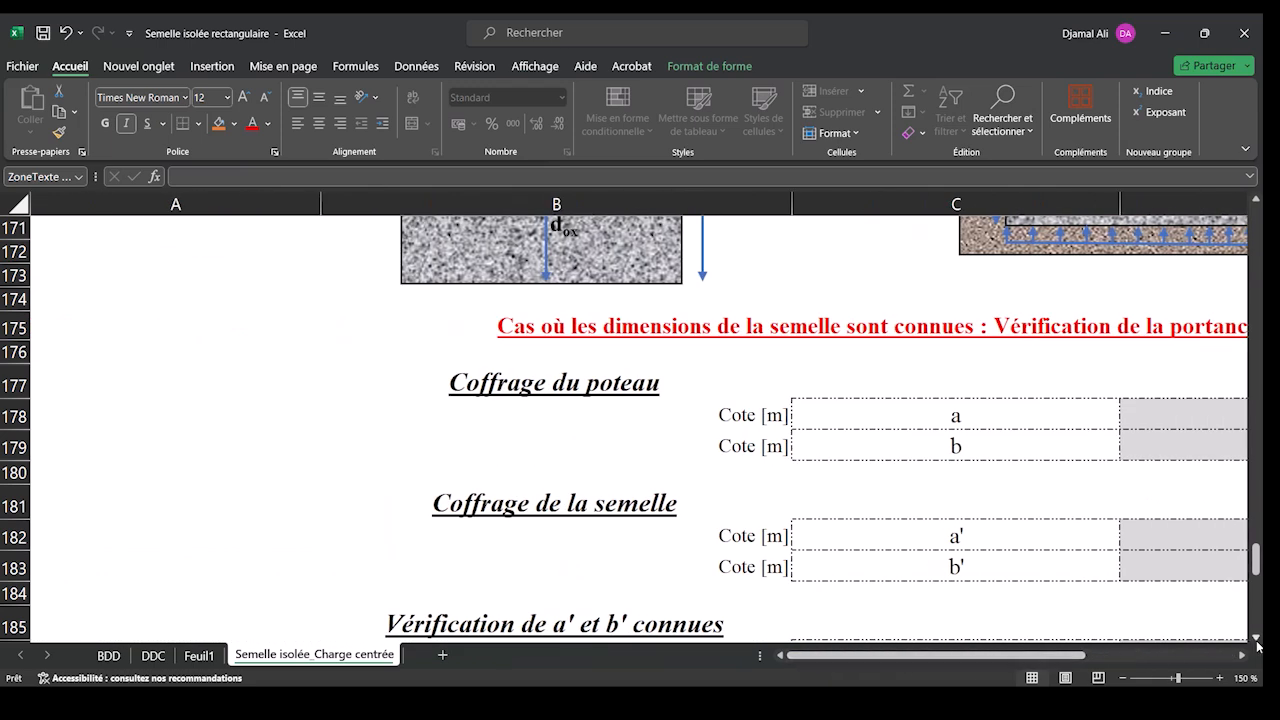
pyautogui.scroll(-1, 1258, 640)
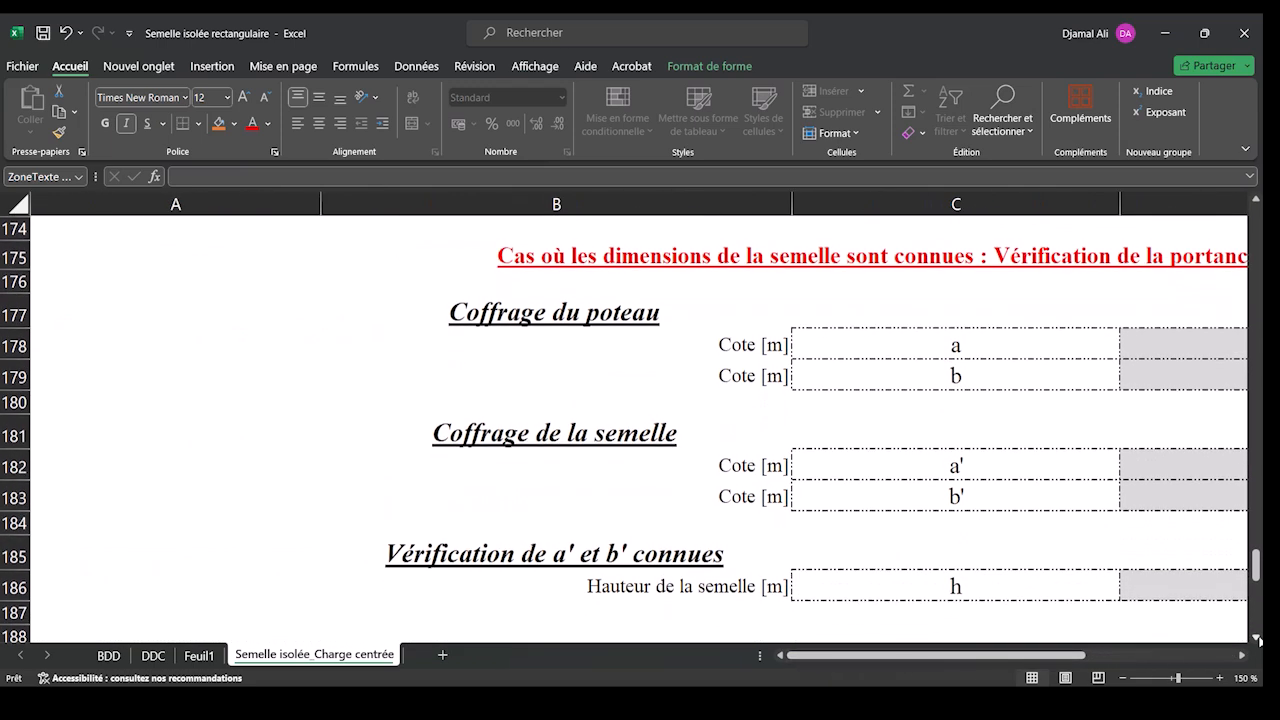
pyautogui.click(1258, 640)
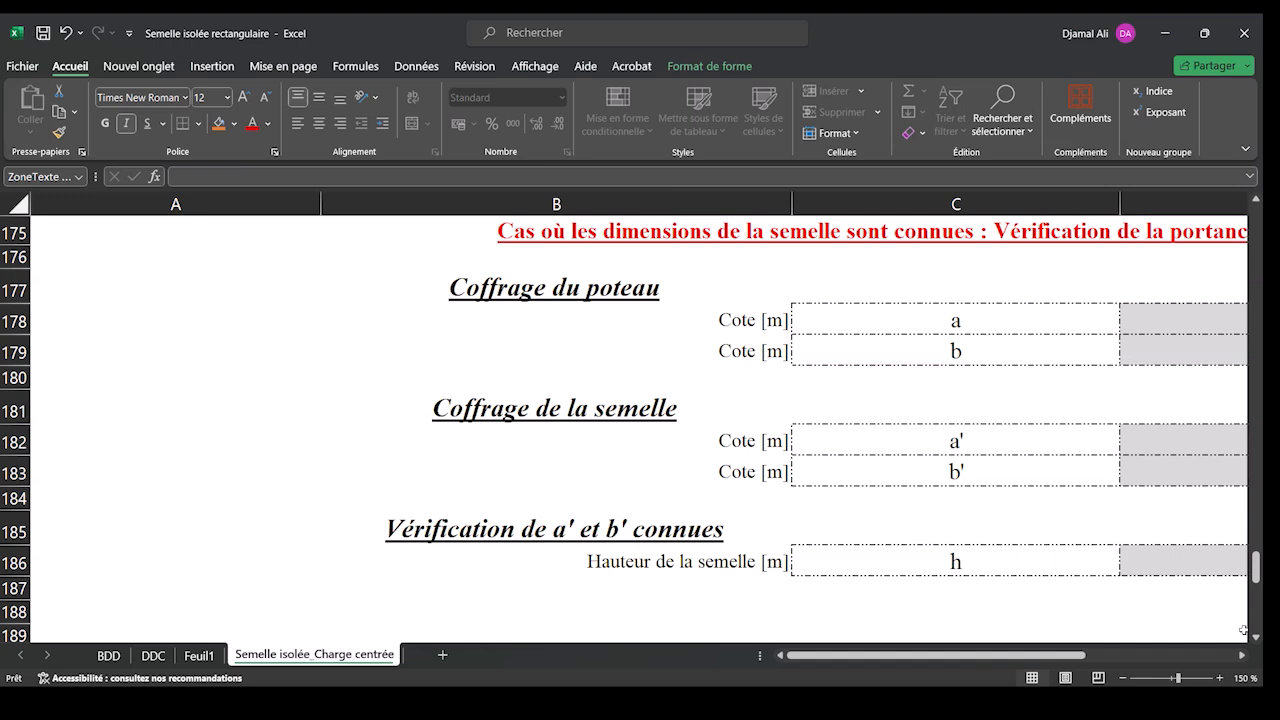
pyautogui.click(746, 594)
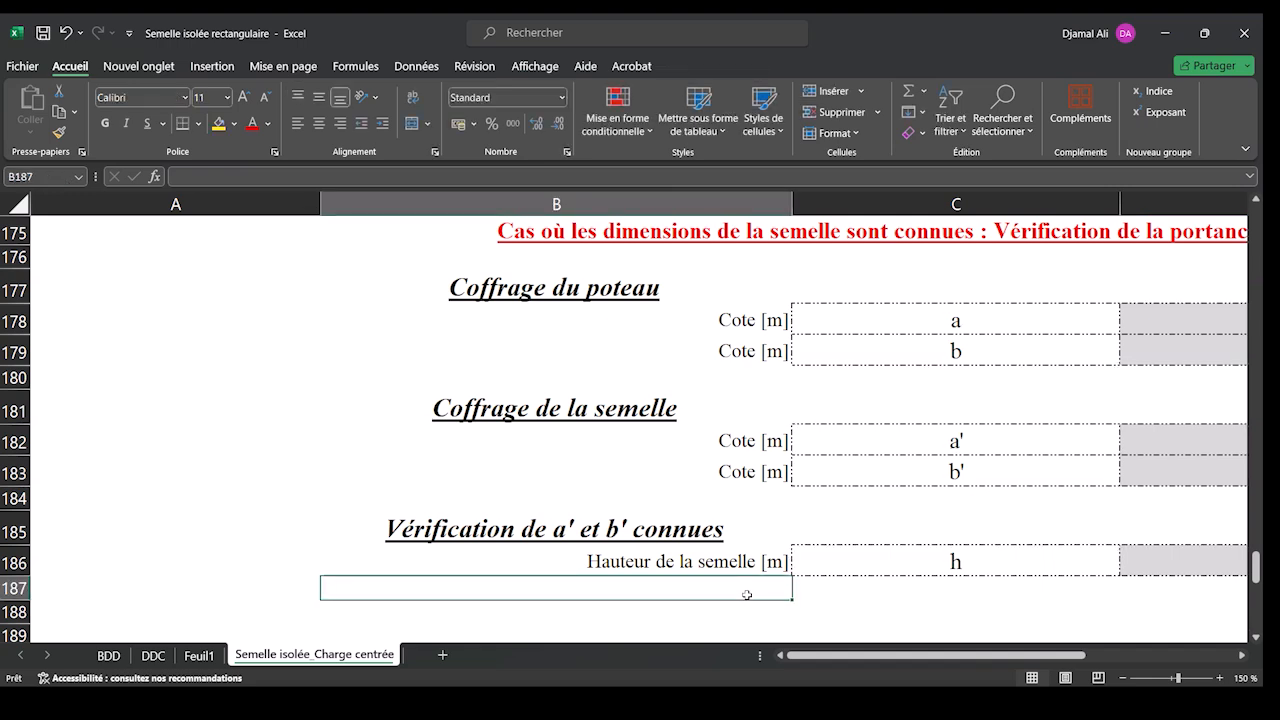
pyautogui.click(770, 566)
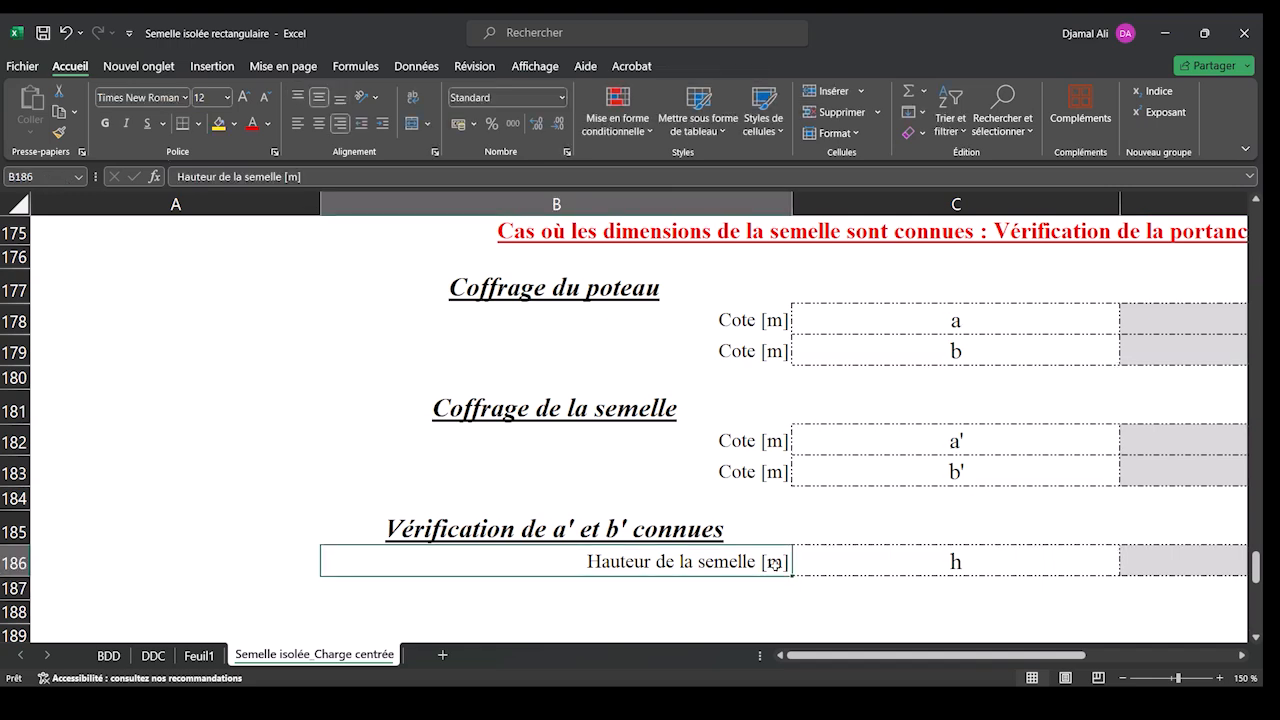
pyautogui.hotkey('ctrl', 'c')
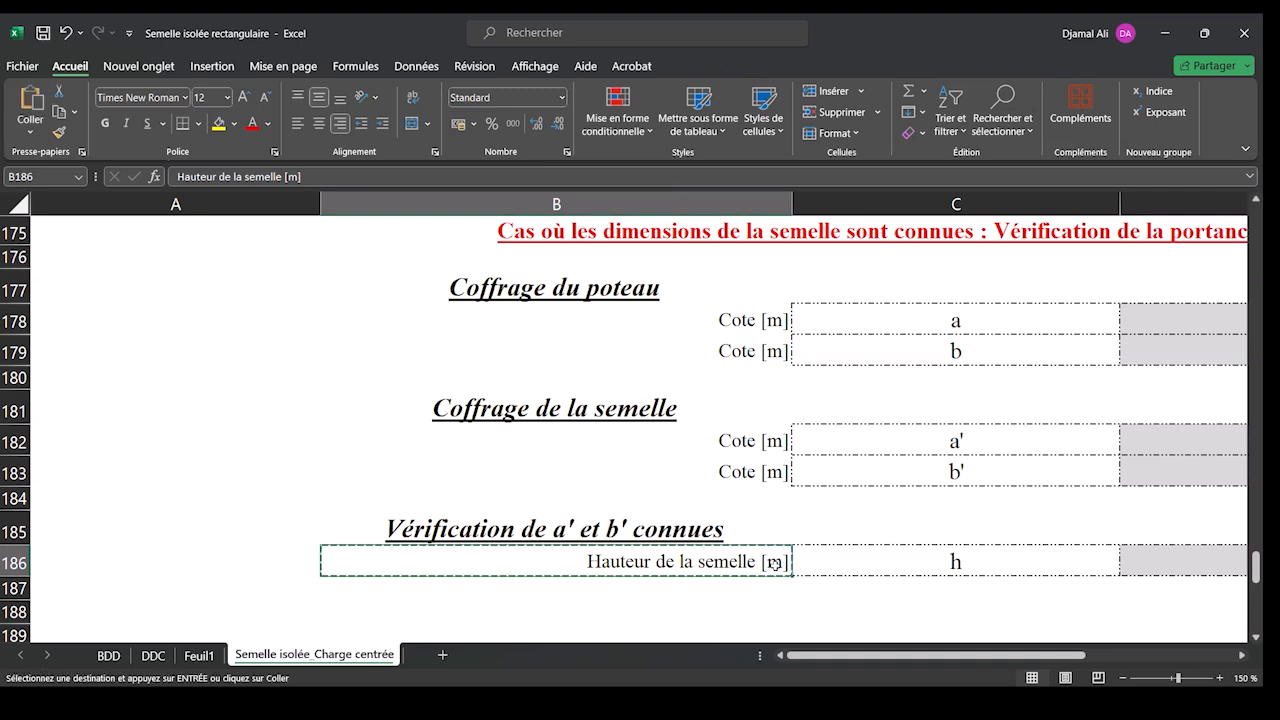
pyautogui.click(758, 594)
pyautogui.hotkey('ctrl', 'v')
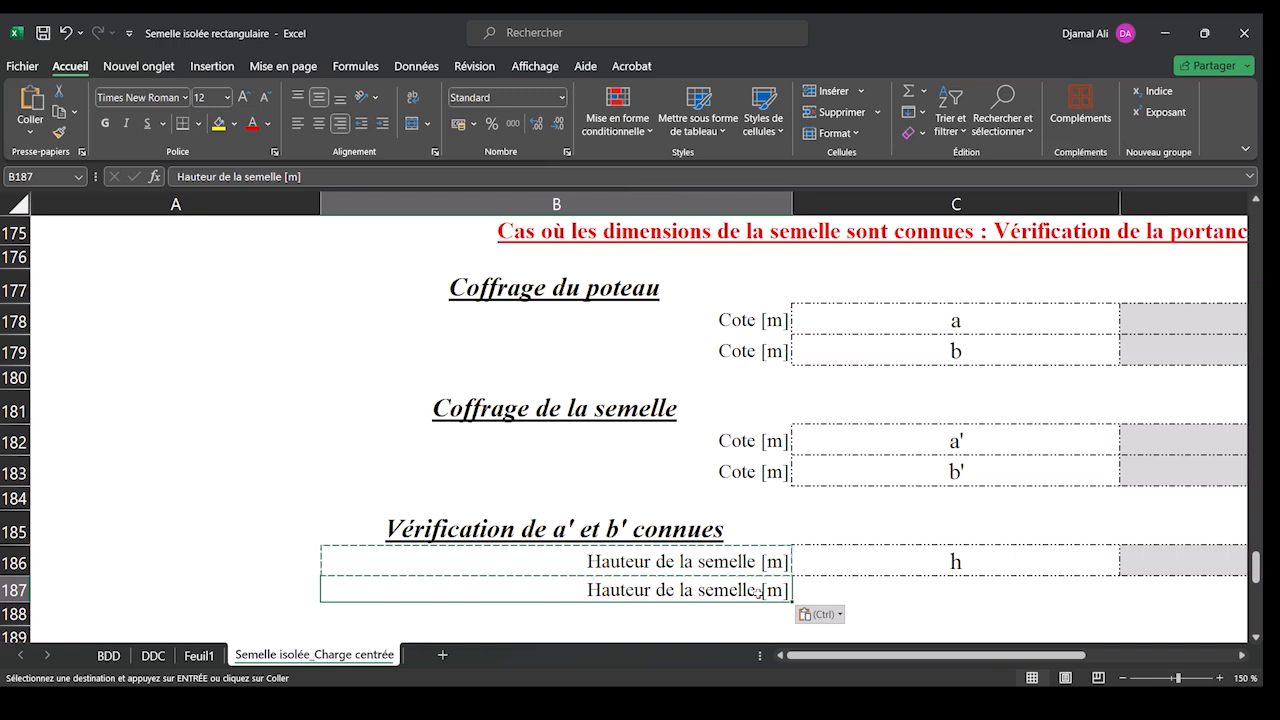
pyautogui.press('Escape')
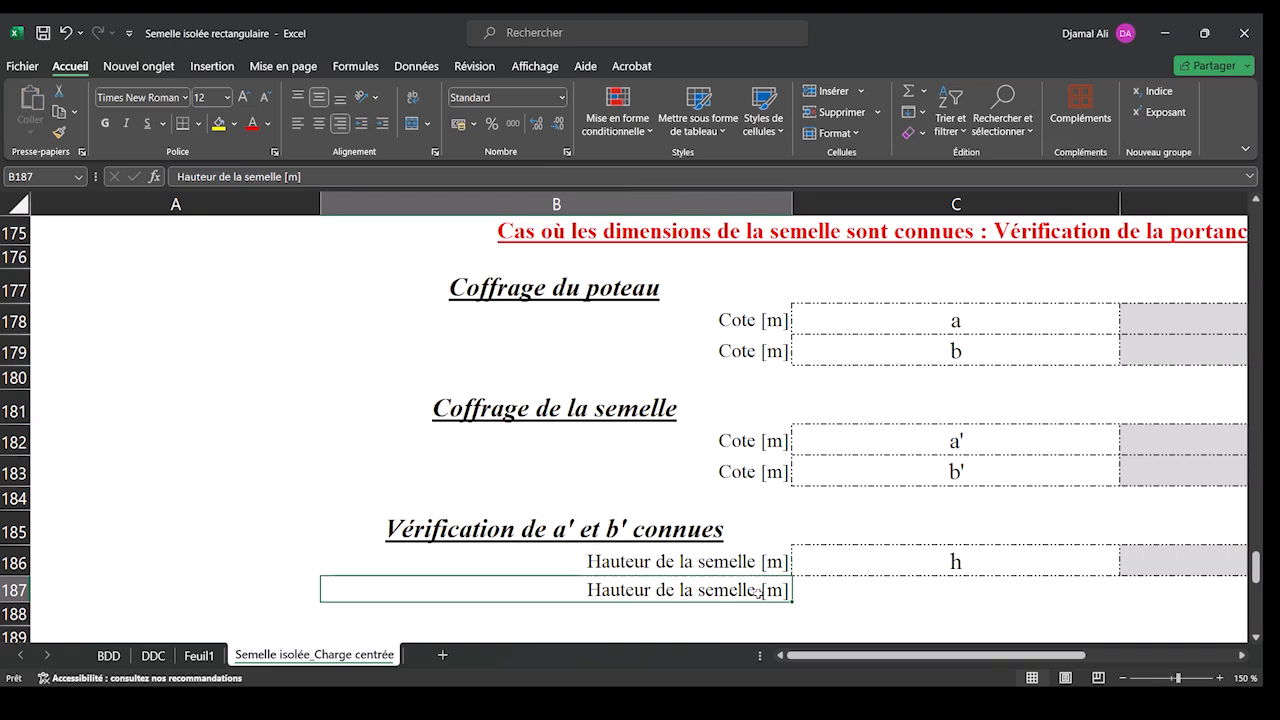
# Step: Replace the label in cell B187 with "Poids propre [kN]"
pyautogui.write('Poi')
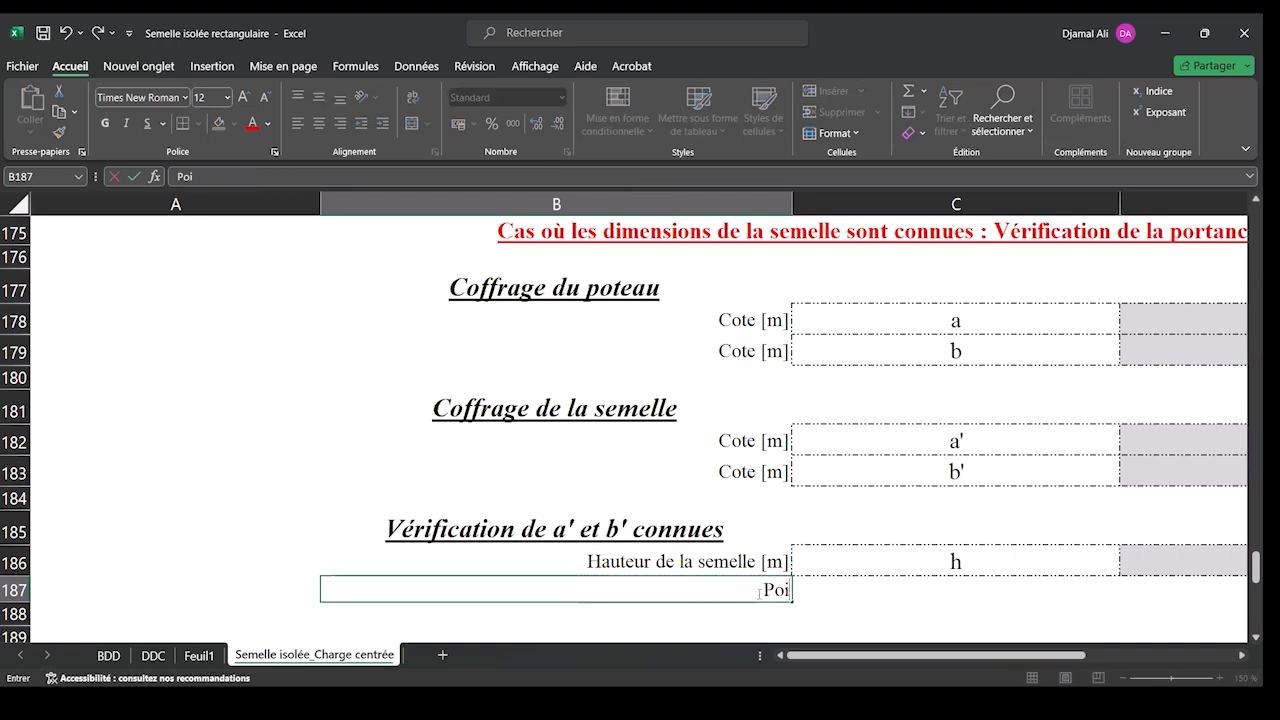
pyautogui.write('ds propre')
pyautogui.press('Return')
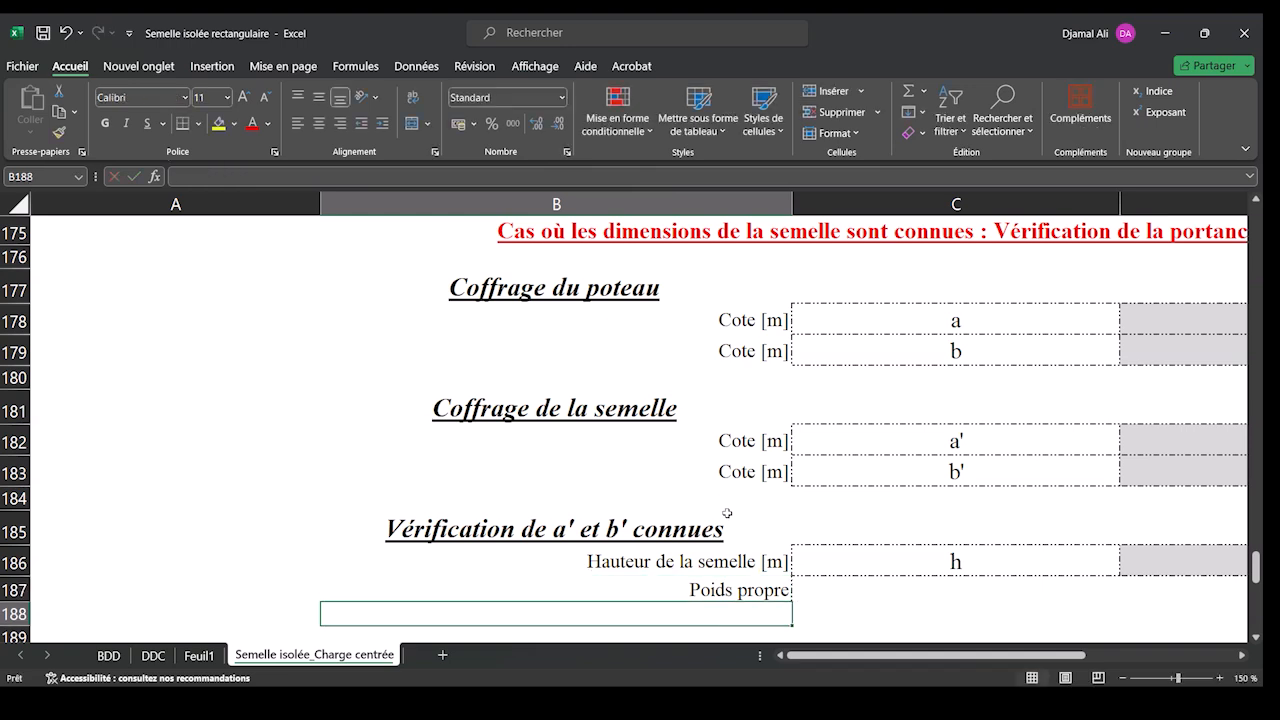
pyautogui.click(762, 596)
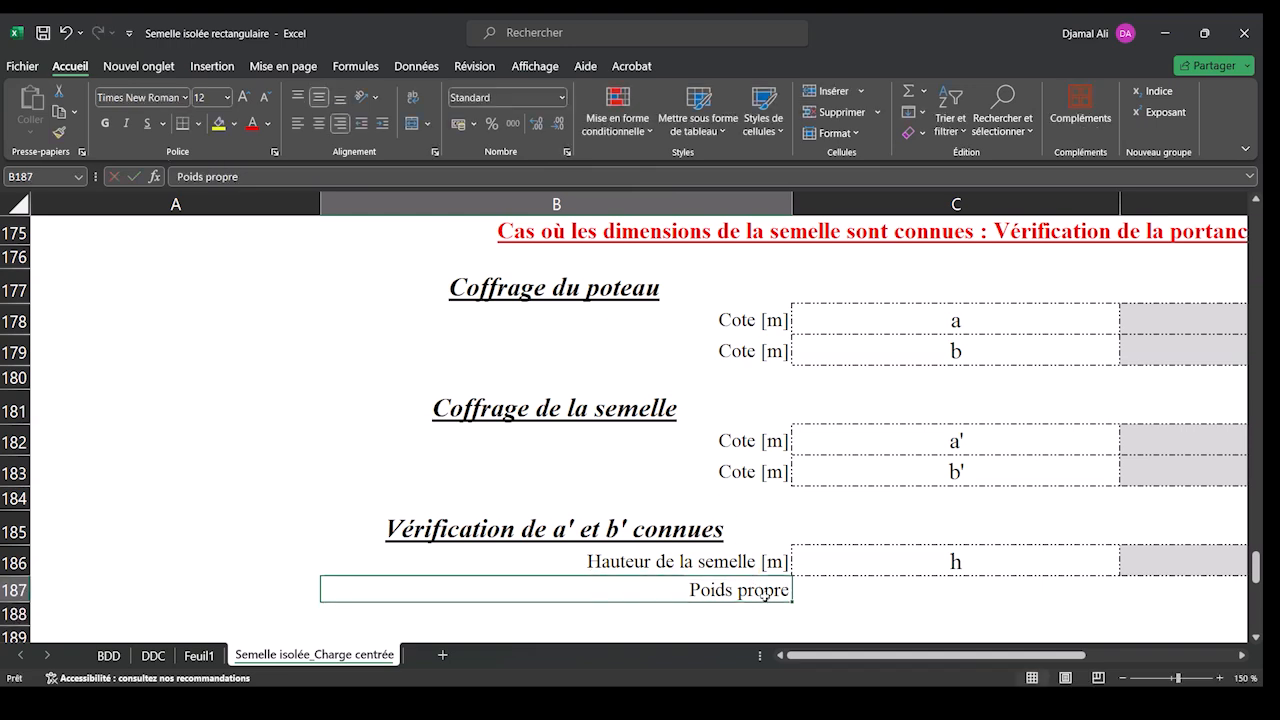
pyautogui.click(366, 182)
pyautogui.write('[')
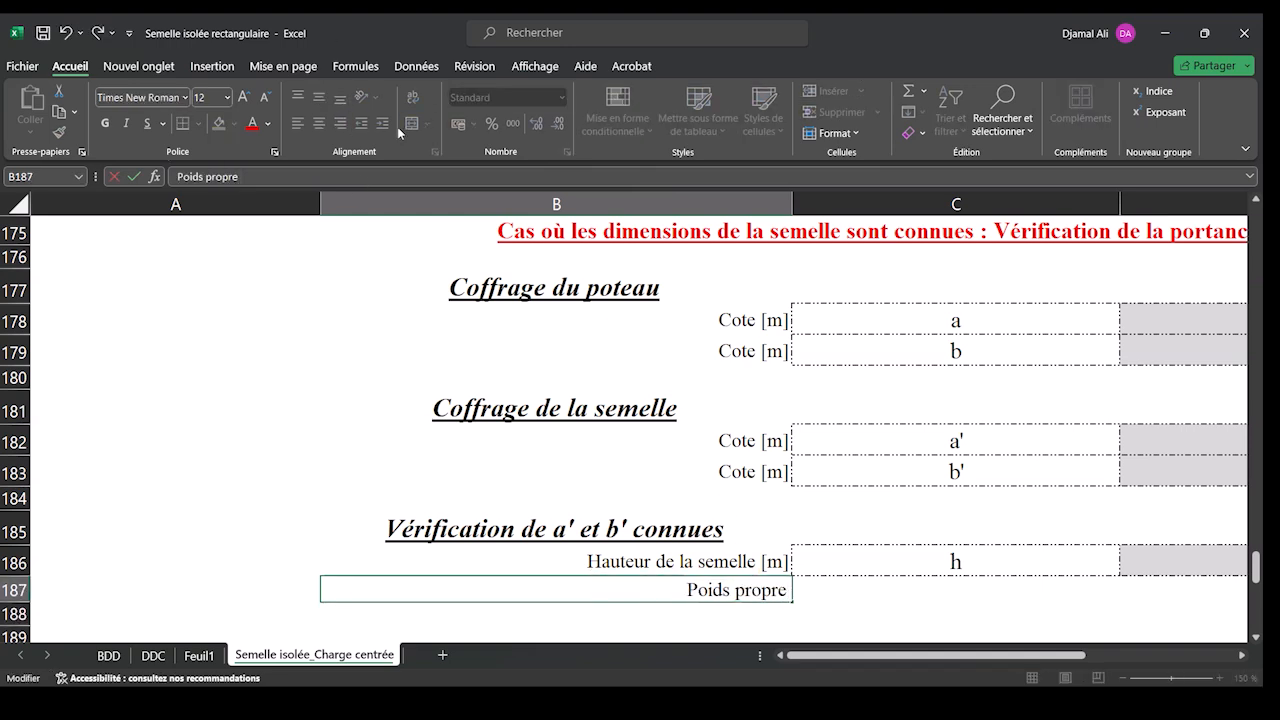
pyautogui.write('k')
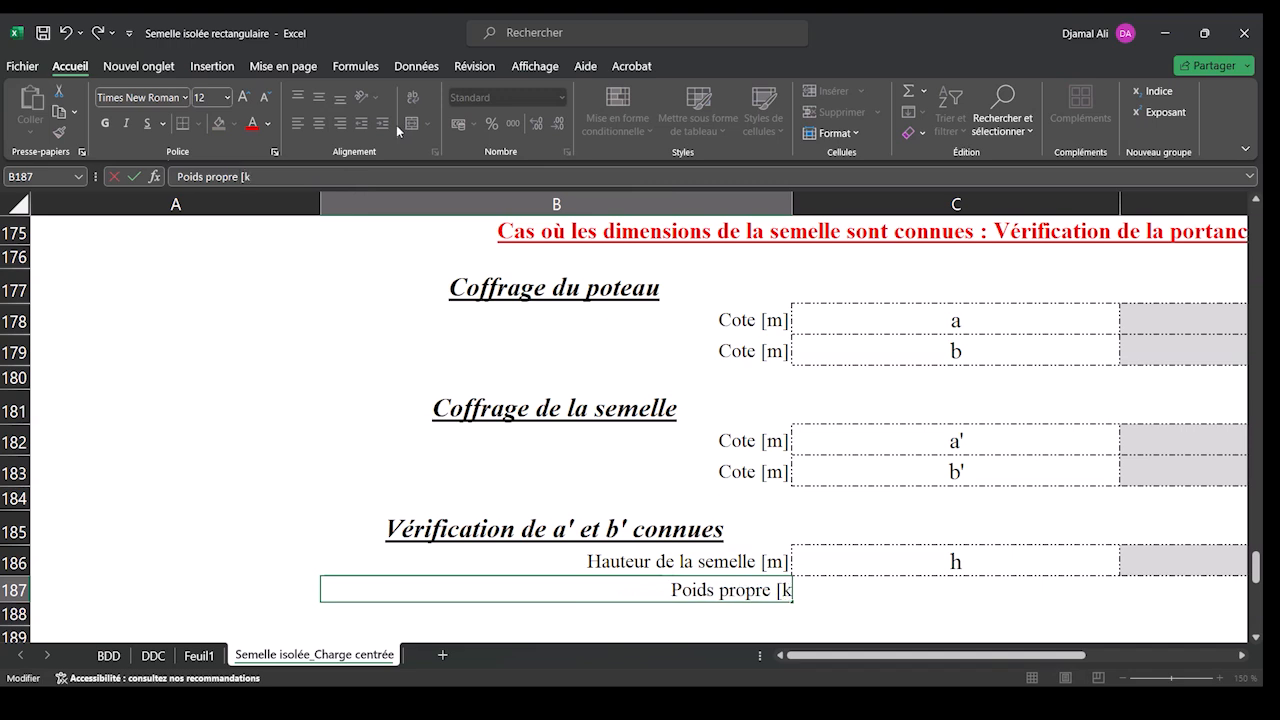
pyautogui.write('N]')
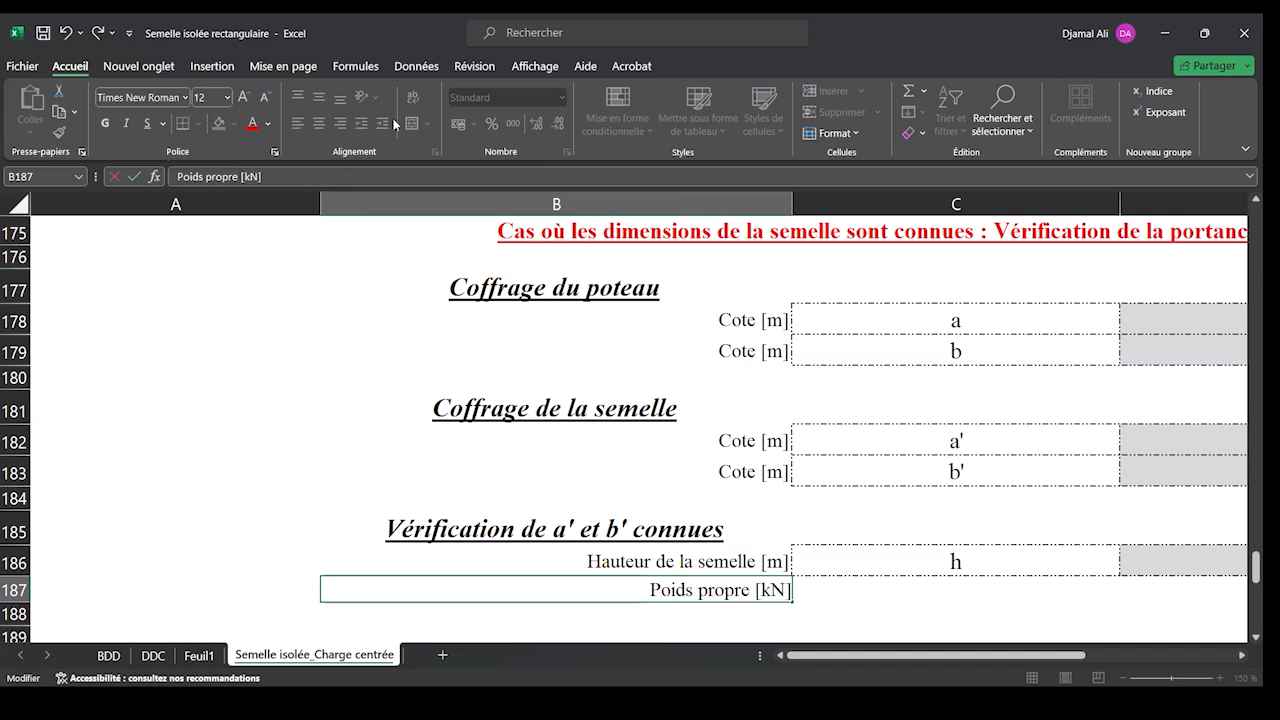
pyautogui.press('Return')
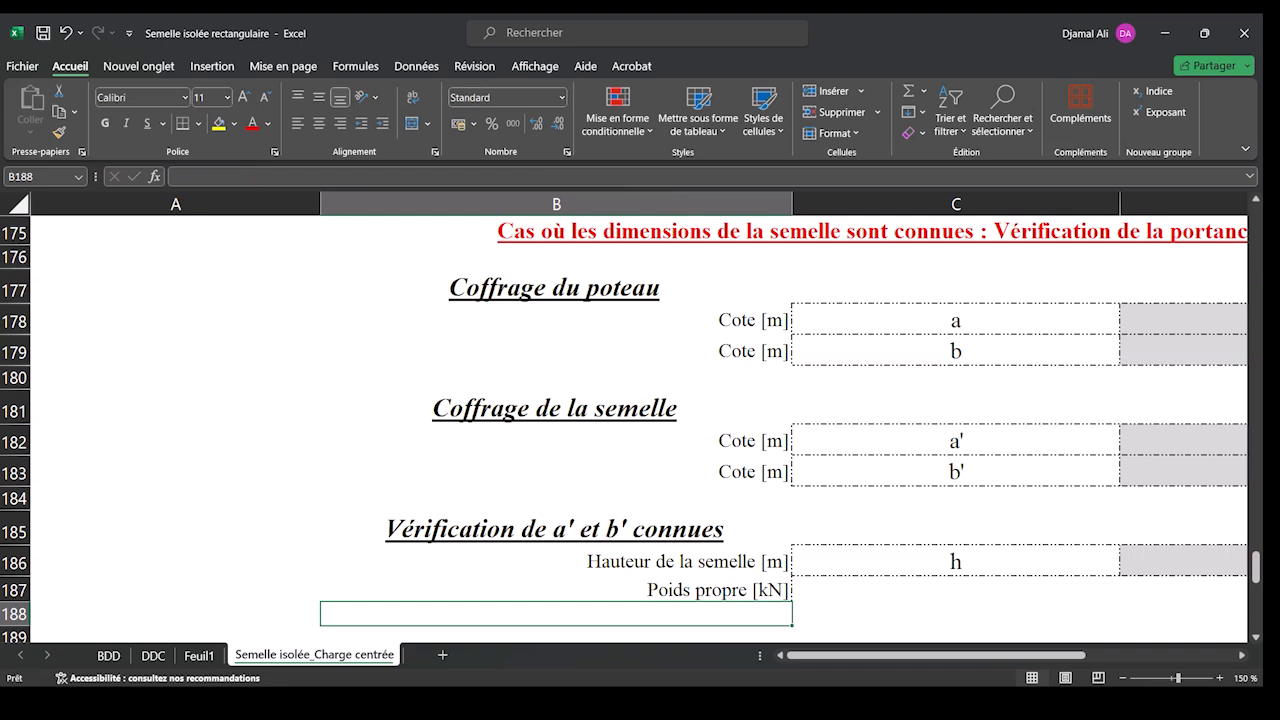
# Step: Copy the footing height symbol cell C186 into cell C187 of the self-weight row
pyautogui.click(1033, 595)
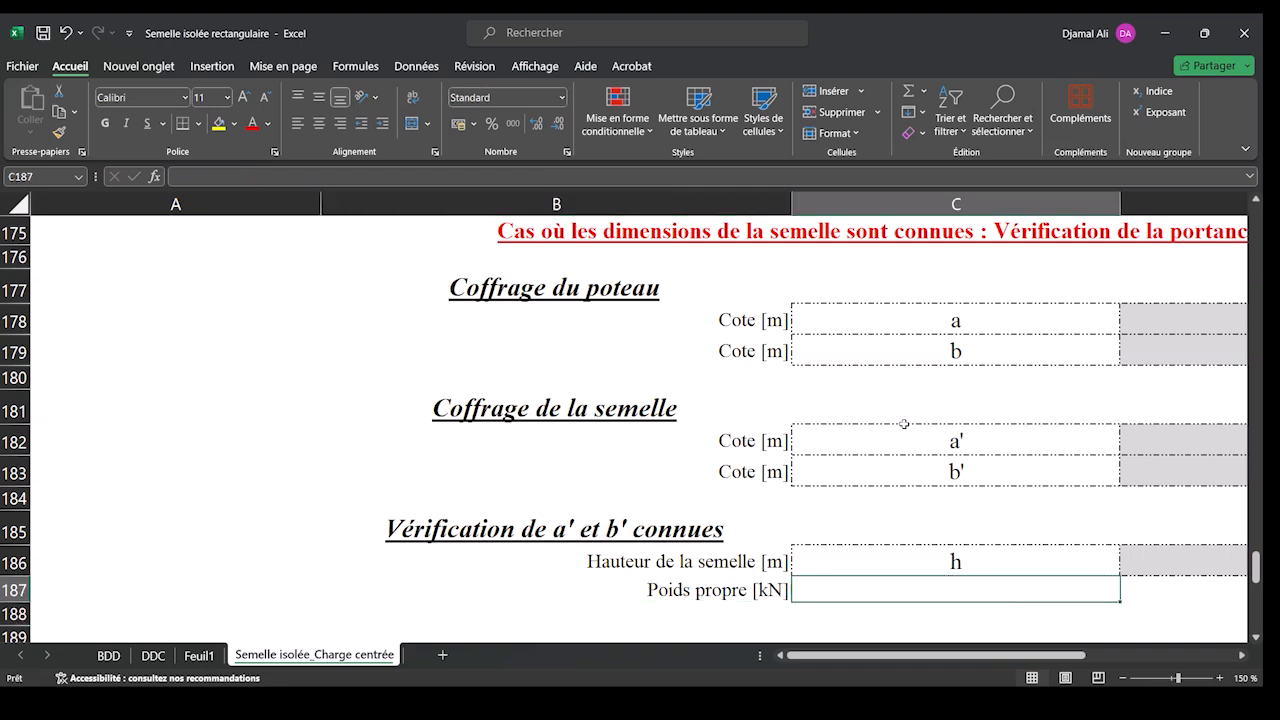
pyautogui.click(1001, 561)
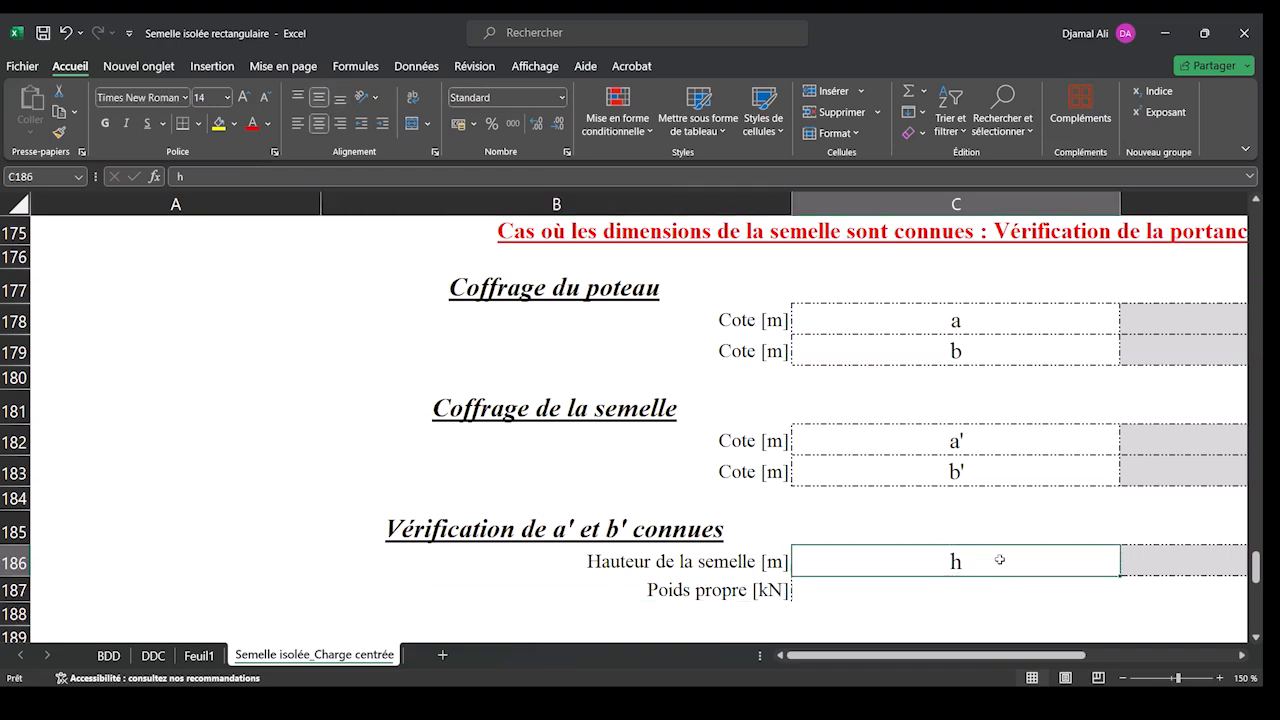
pyautogui.hotkey('ctrl', 'c')
pyautogui.click(987, 588)
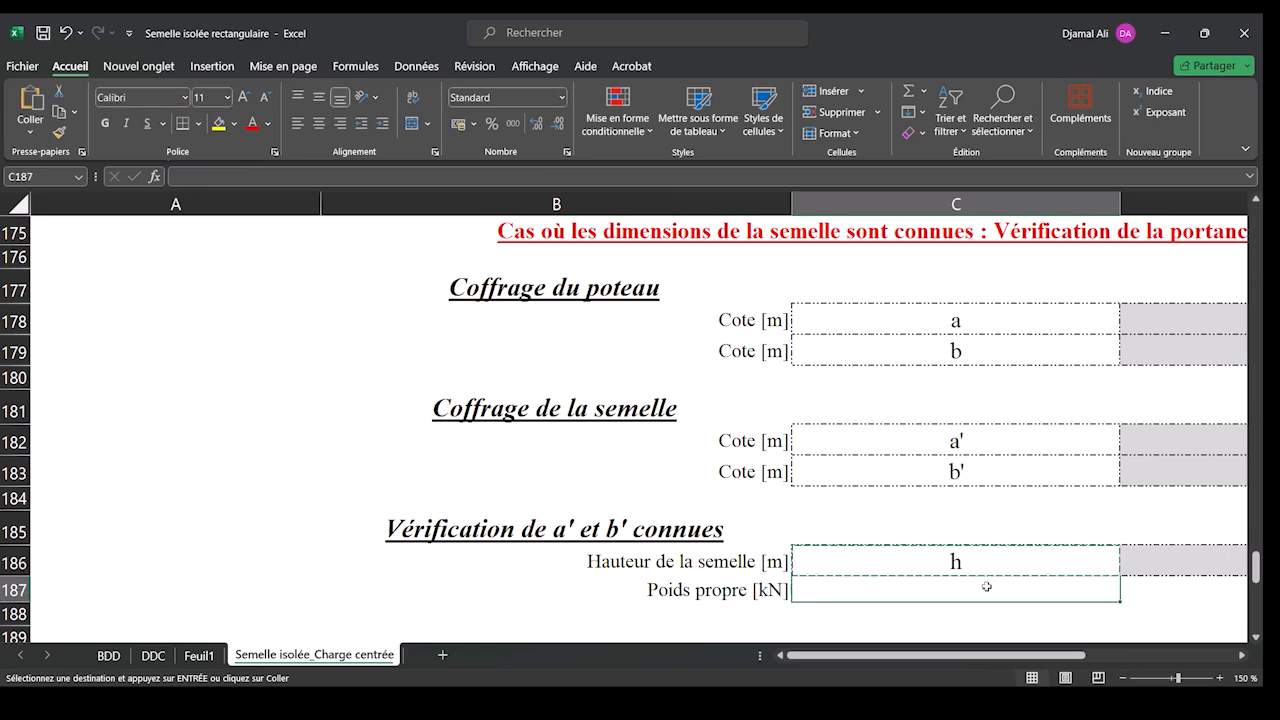
pyautogui.hotkey('ctrl', 'v')
pyautogui.press('Escape')
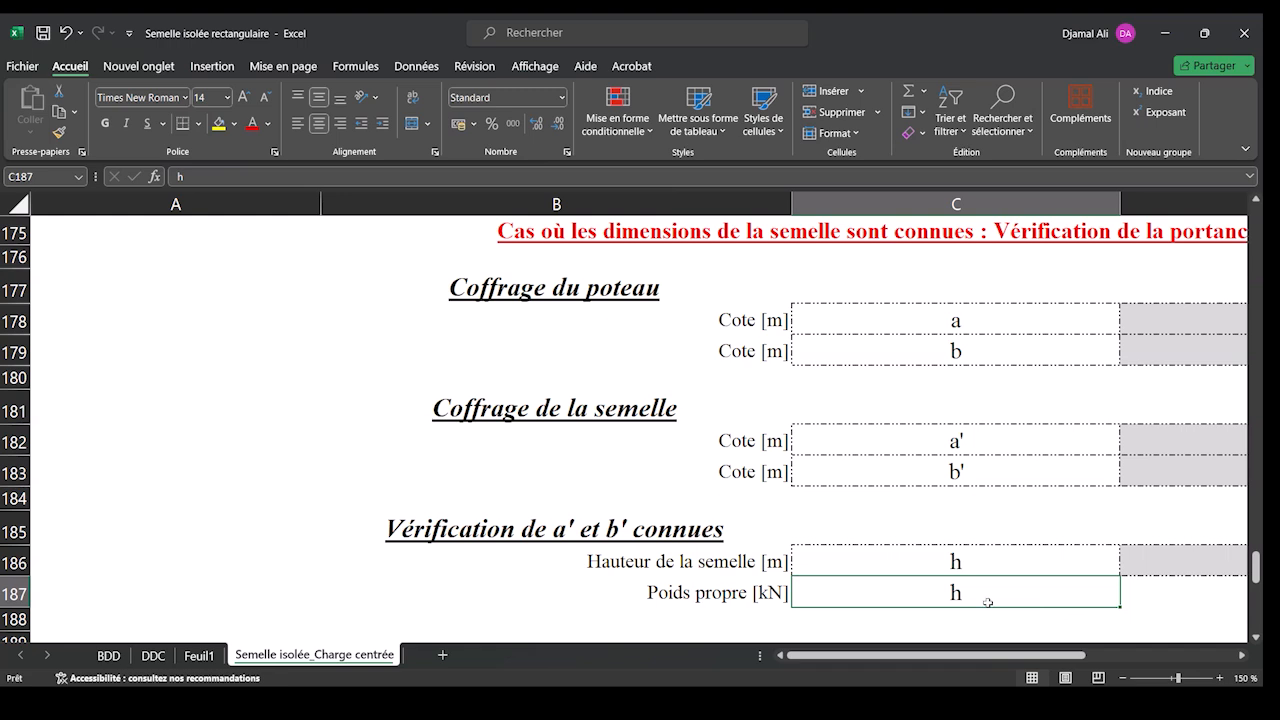
# Step: Replace the symbol in cell C187 with "G0", formatting the 0 as a subscript
pyautogui.write('G0')
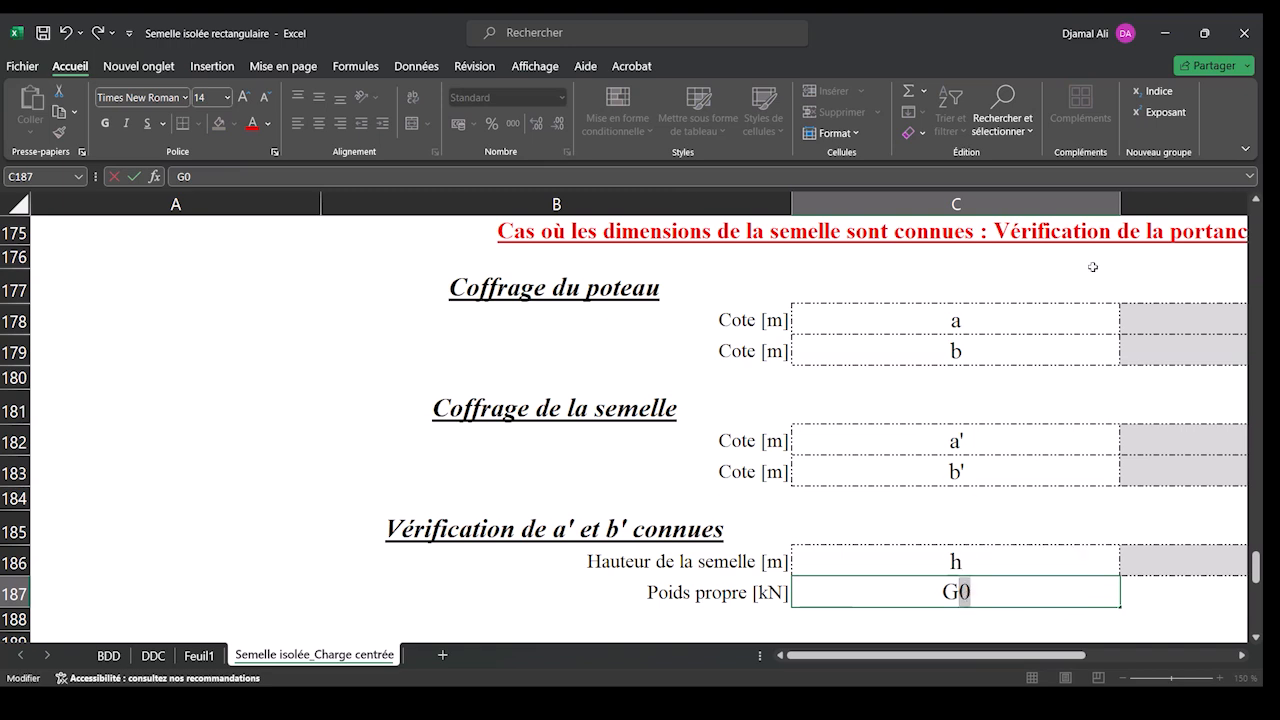
pyautogui.click(1152, 91)
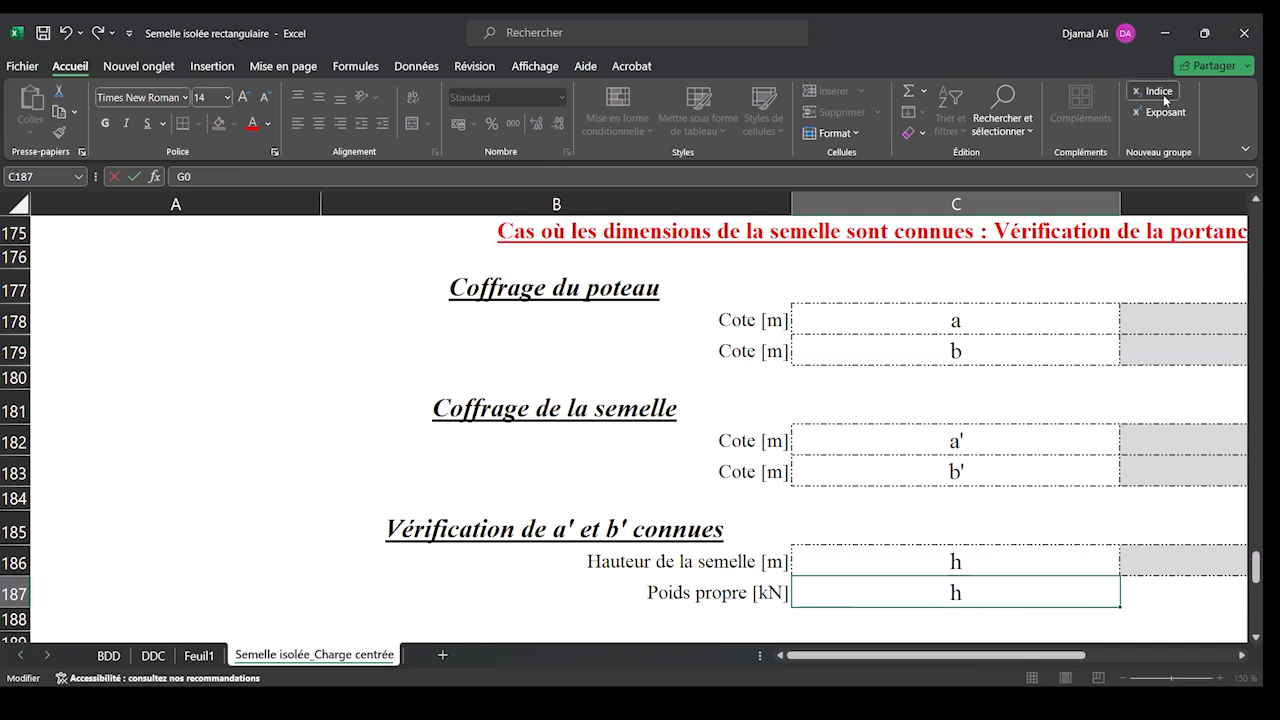
pyautogui.click(1170, 608)
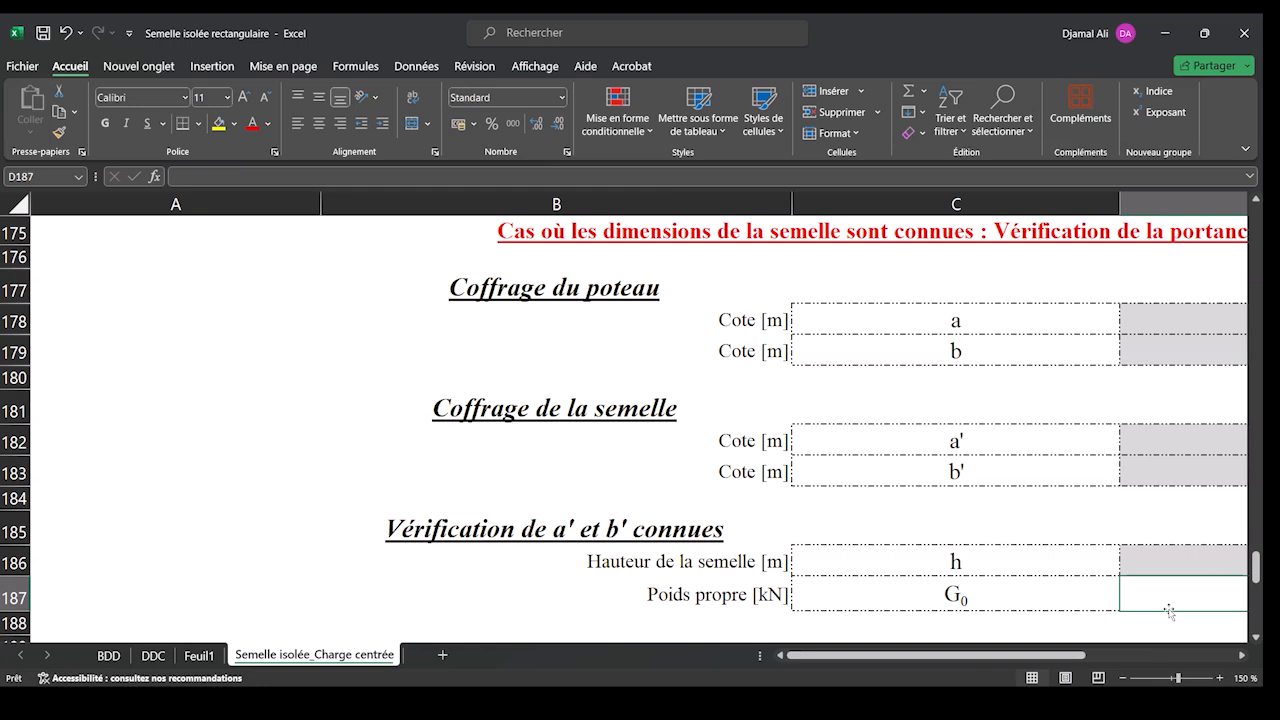
# Step: Apply the cell format of the ultimate normal force value in D154 to the self-weight value cell D187
pyautogui.click(1245, 656)
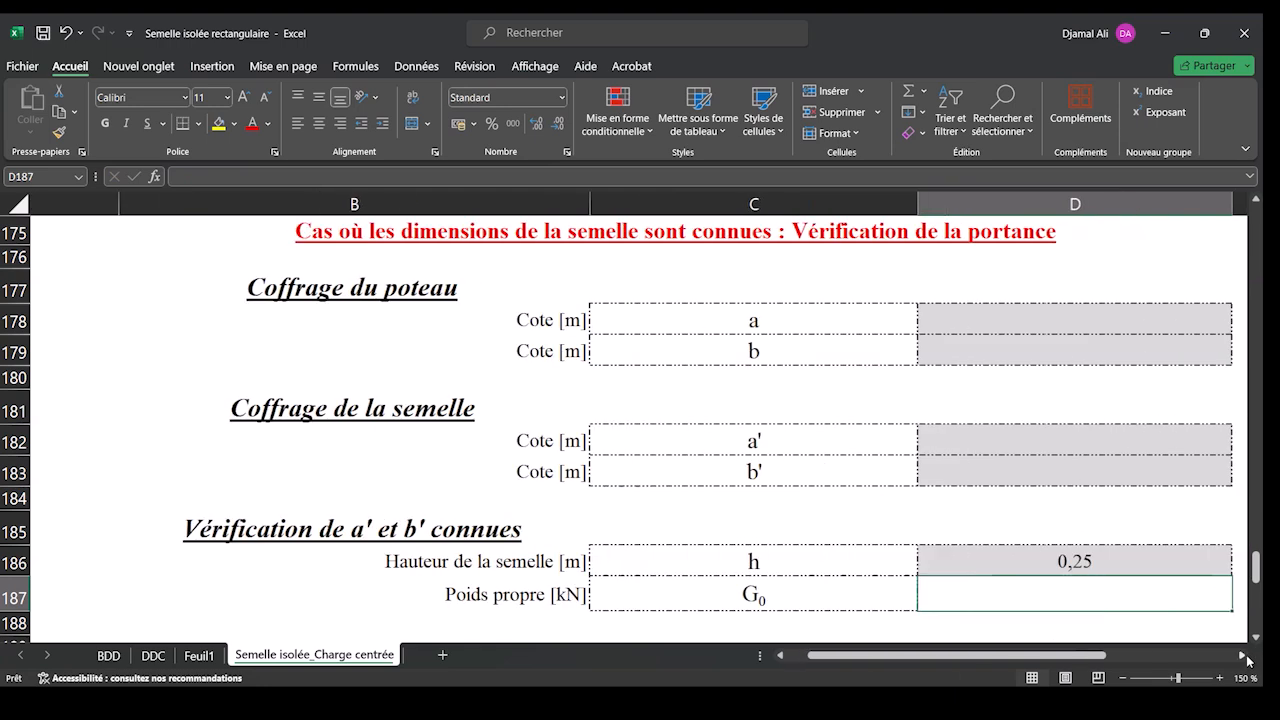
pyautogui.click(1126, 679)
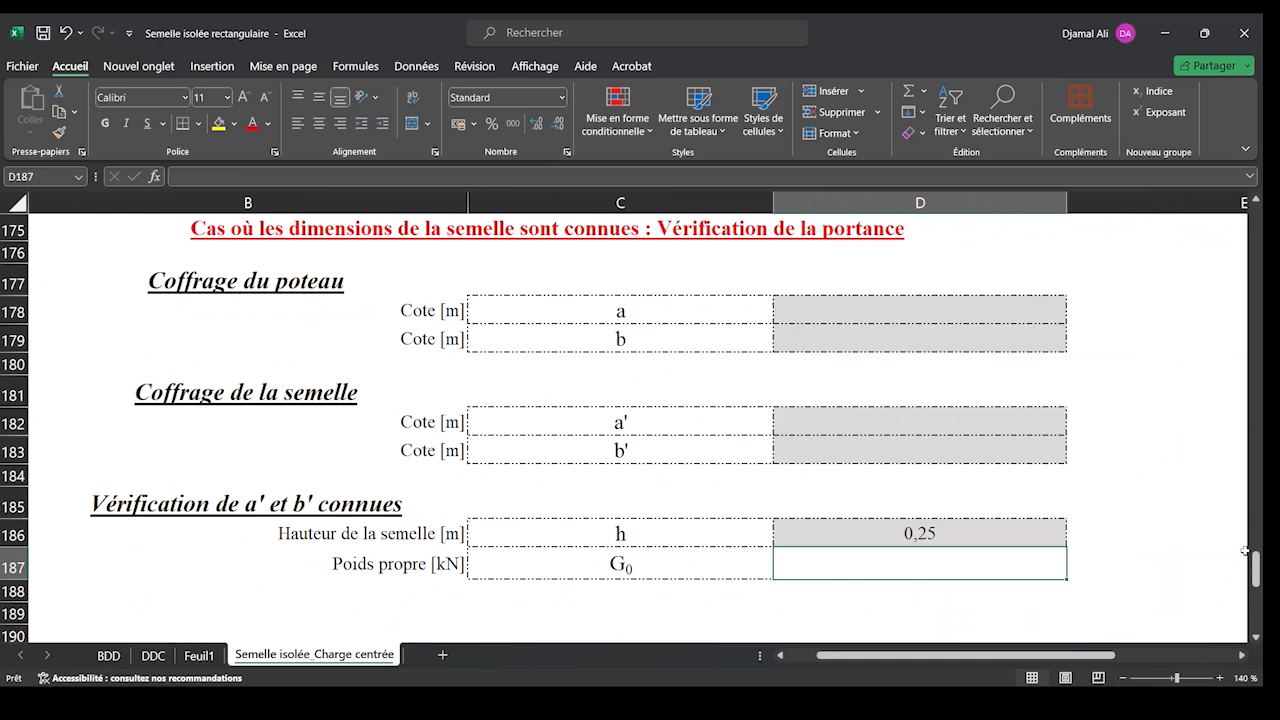
pyautogui.click(1124, 679)
pyautogui.click(1124, 679)
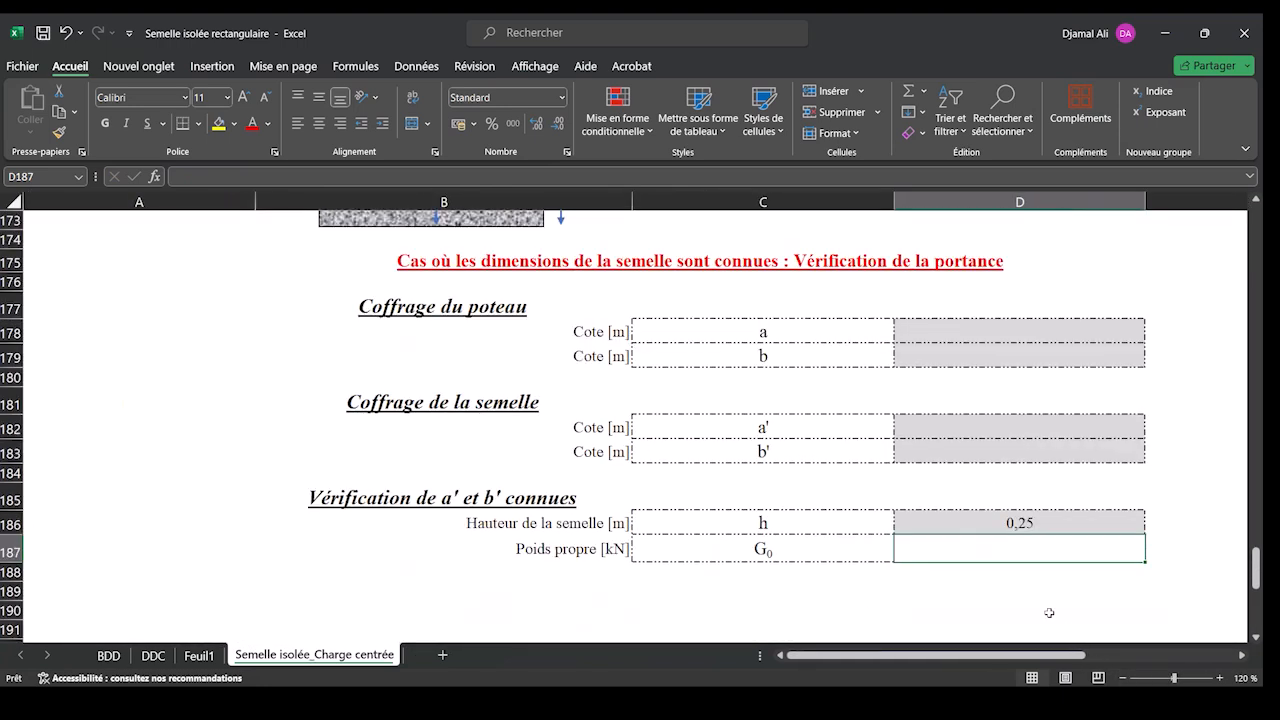
pyautogui.scroll(5, 1051, 538)
pyautogui.scroll(2, 1051, 540)
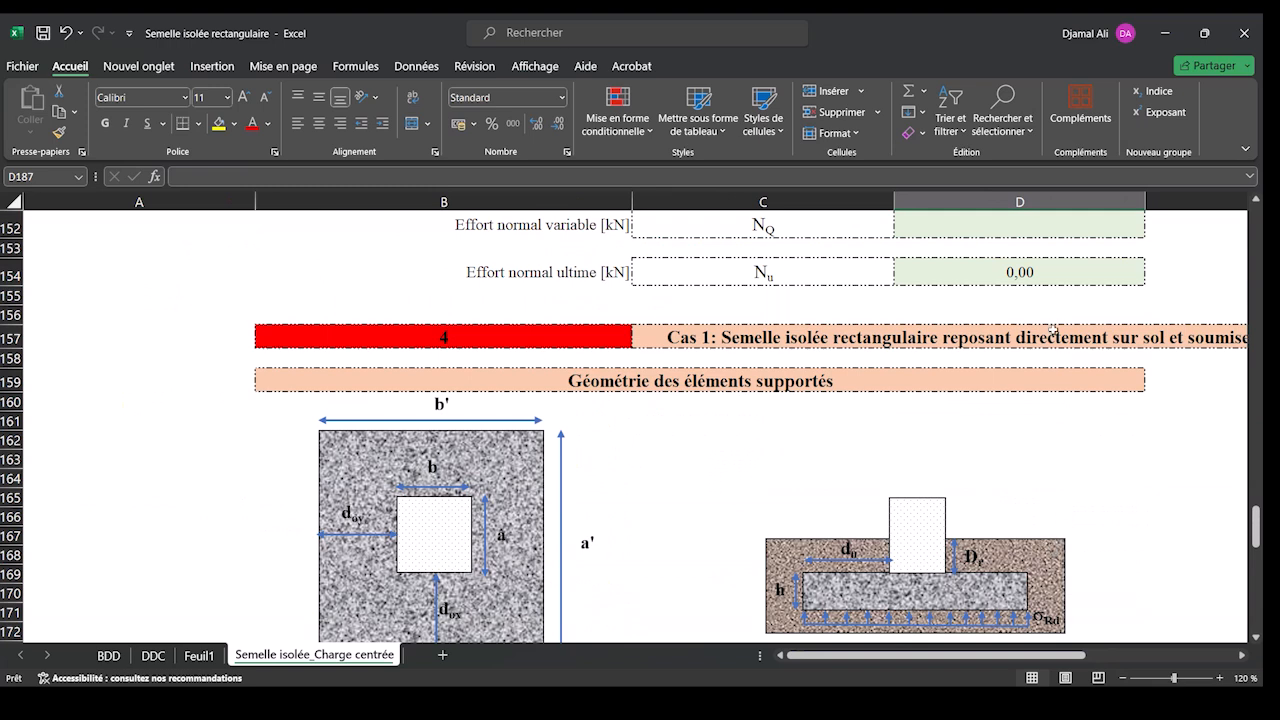
pyautogui.click(1050, 277)
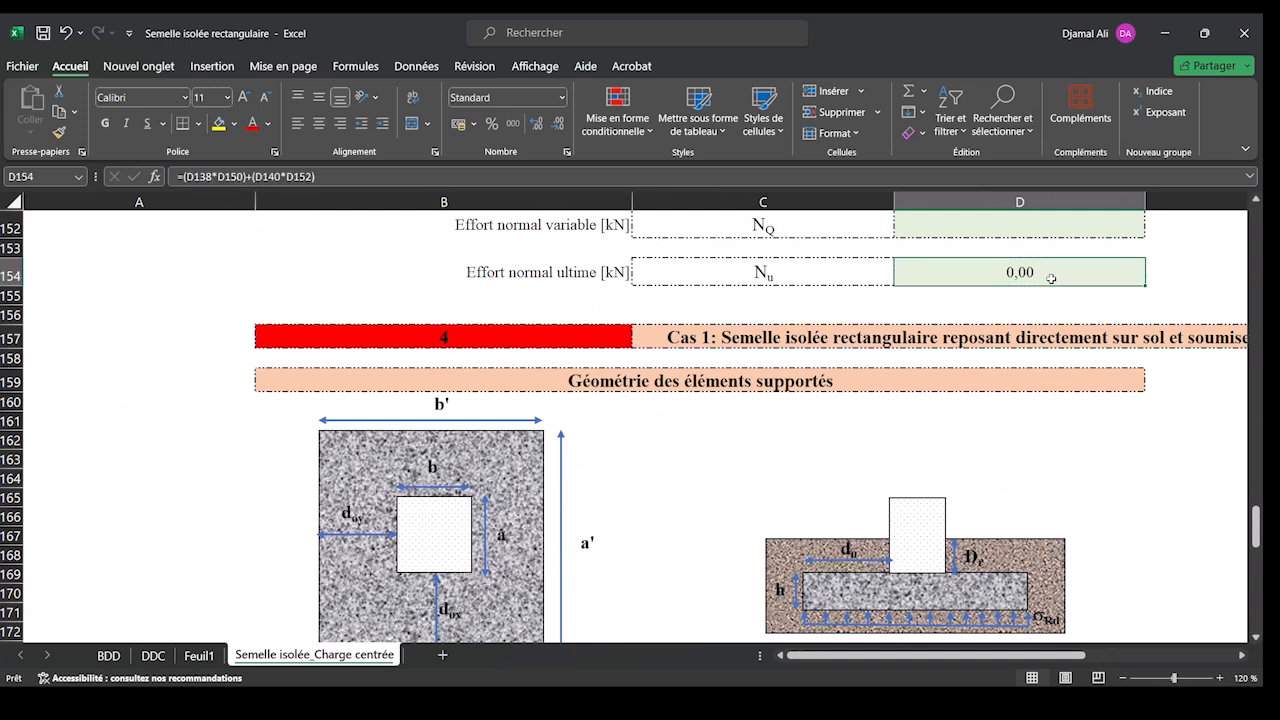
pyautogui.click(60, 134)
pyautogui.scroll(10, 1077, 557)
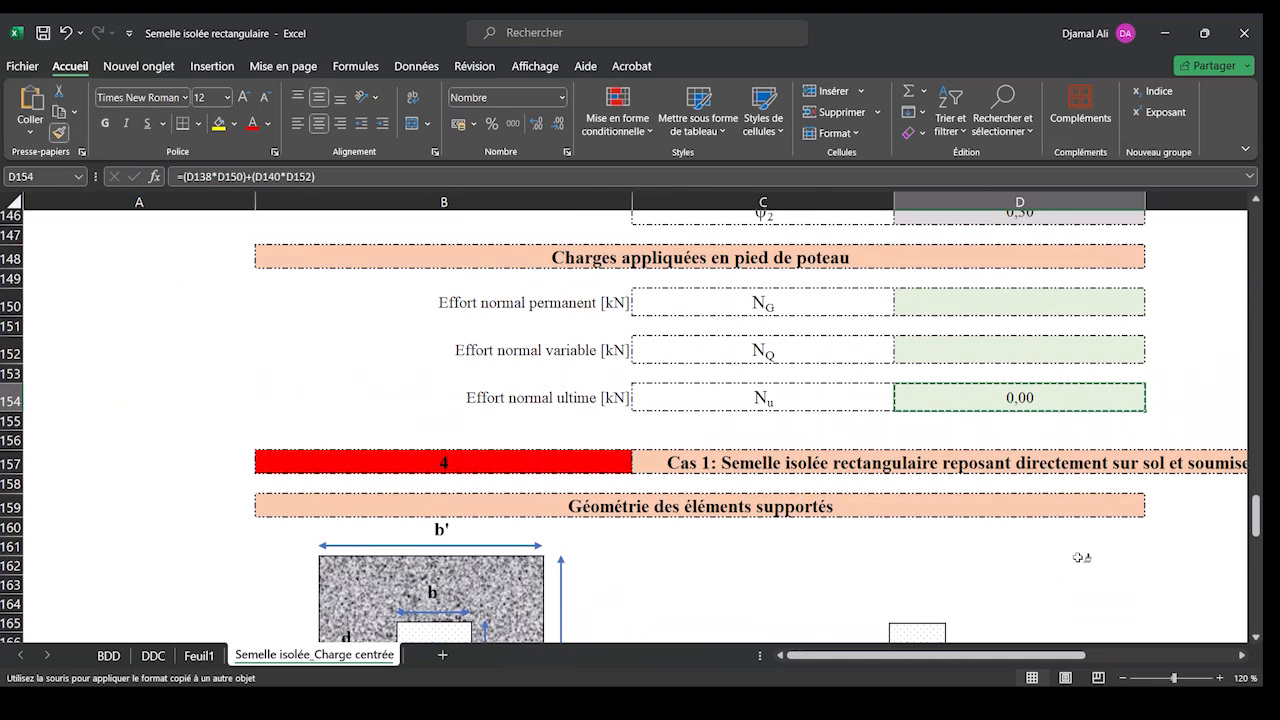
pyautogui.scroll(3, 1100, 546)
pyautogui.moveTo(1257, 450); pyautogui.dragTo(1258, 562)
pyautogui.click(1016, 557)
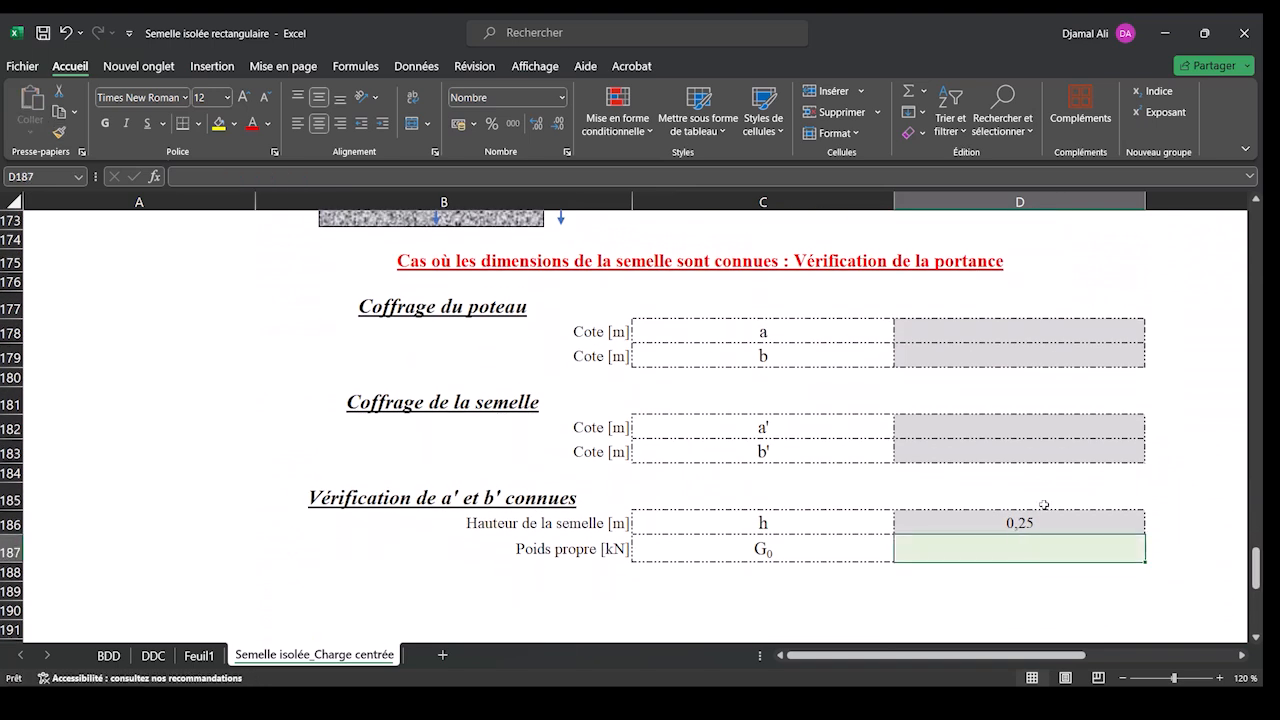
# Step: Start the self-weight formula in D187 as =D38*((, referencing the reinforced concrete unit weight
pyautogui.write('=')
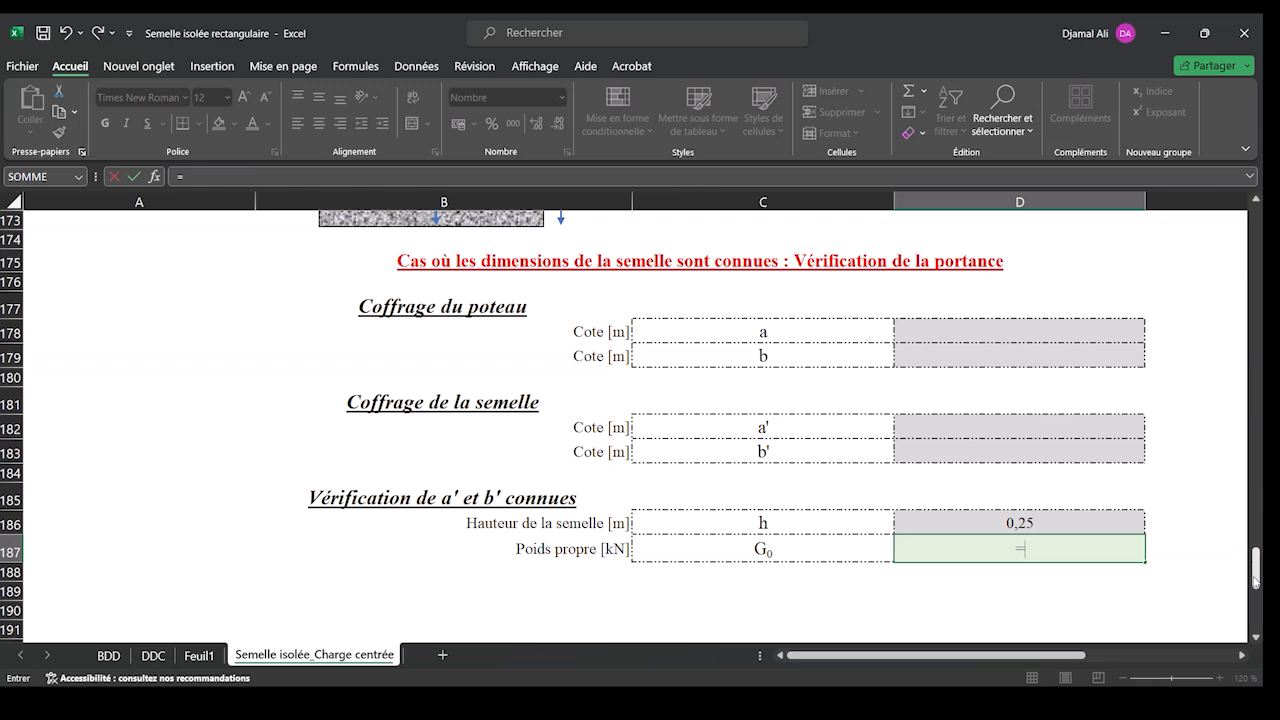
pyautogui.moveTo(1258, 575); pyautogui.dragTo(1246, 279)
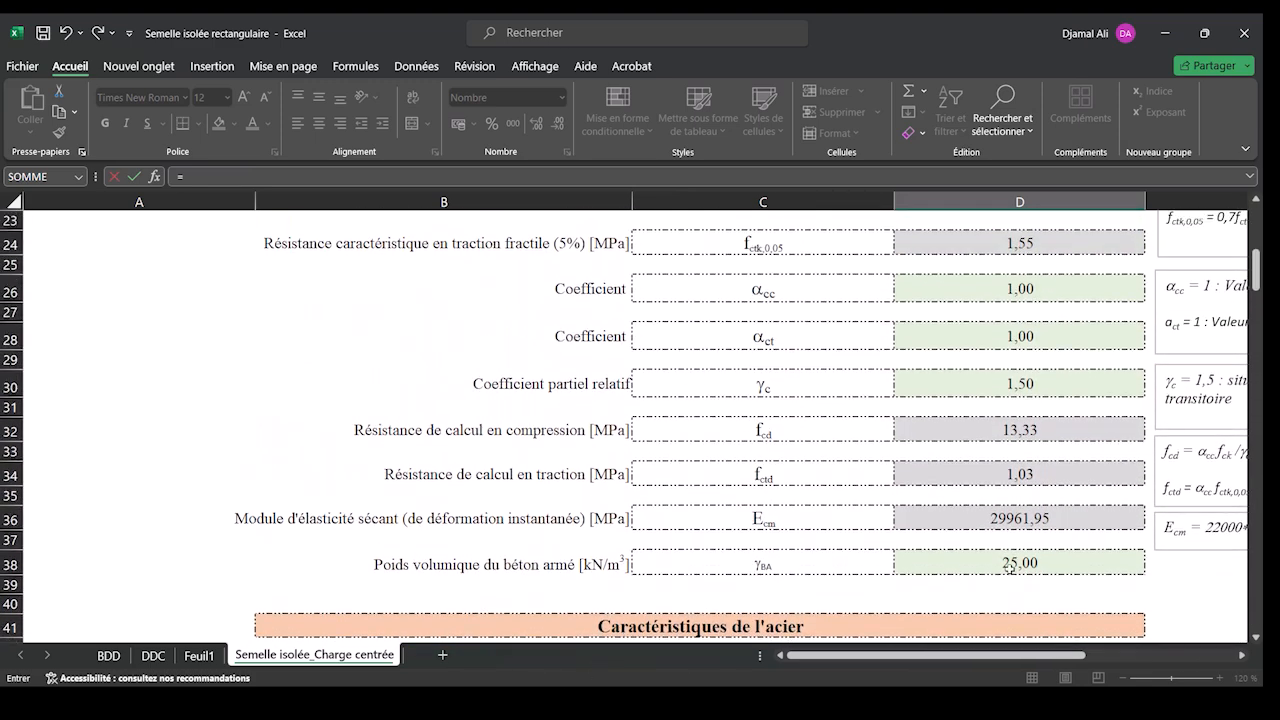
pyautogui.click(1010, 563)
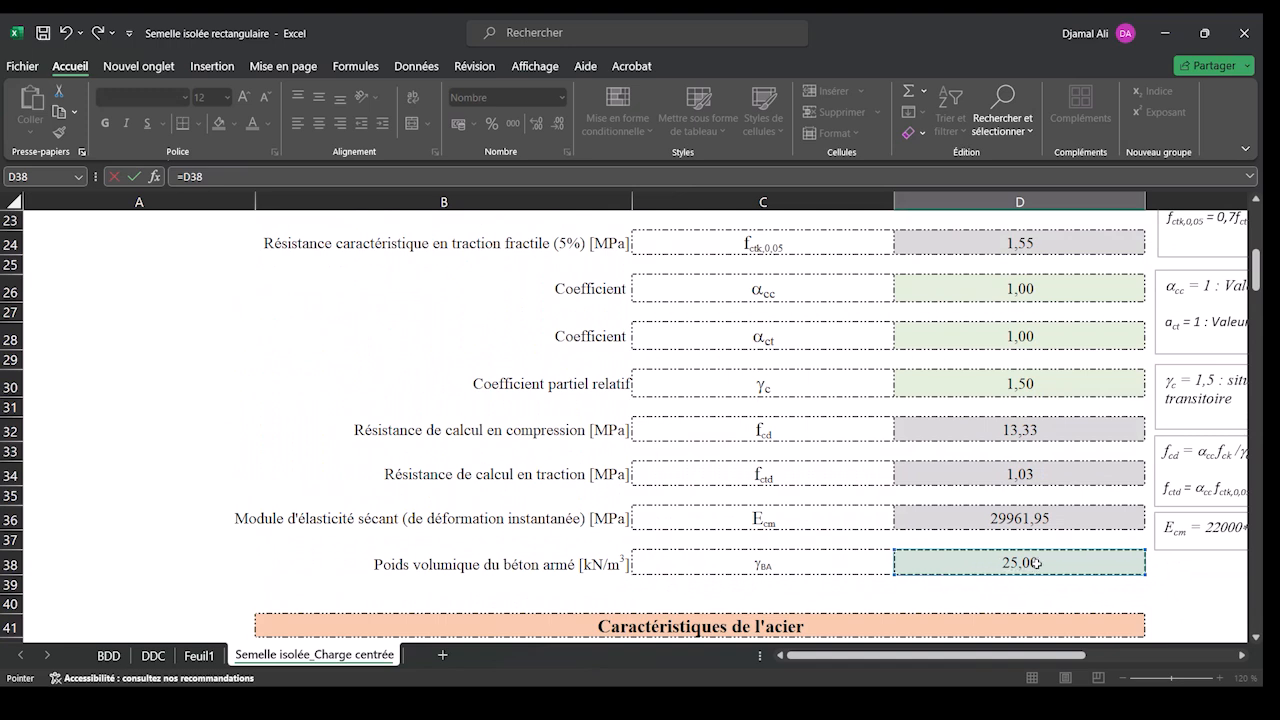
pyautogui.write('*')
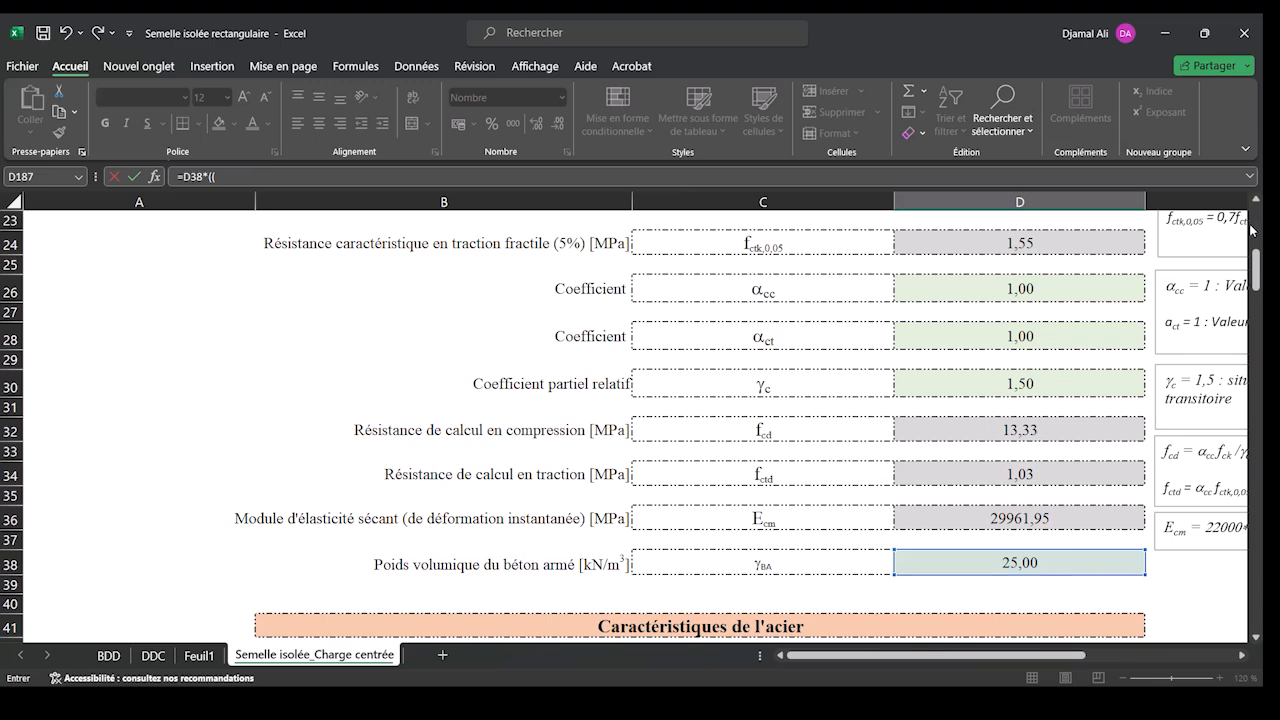
# Step: Extend the D187 formula with the footing volume product D182*D183*D186 and close its inner parenthesis
pyautogui.moveTo(1258, 268); pyautogui.dragTo(1254, 570)
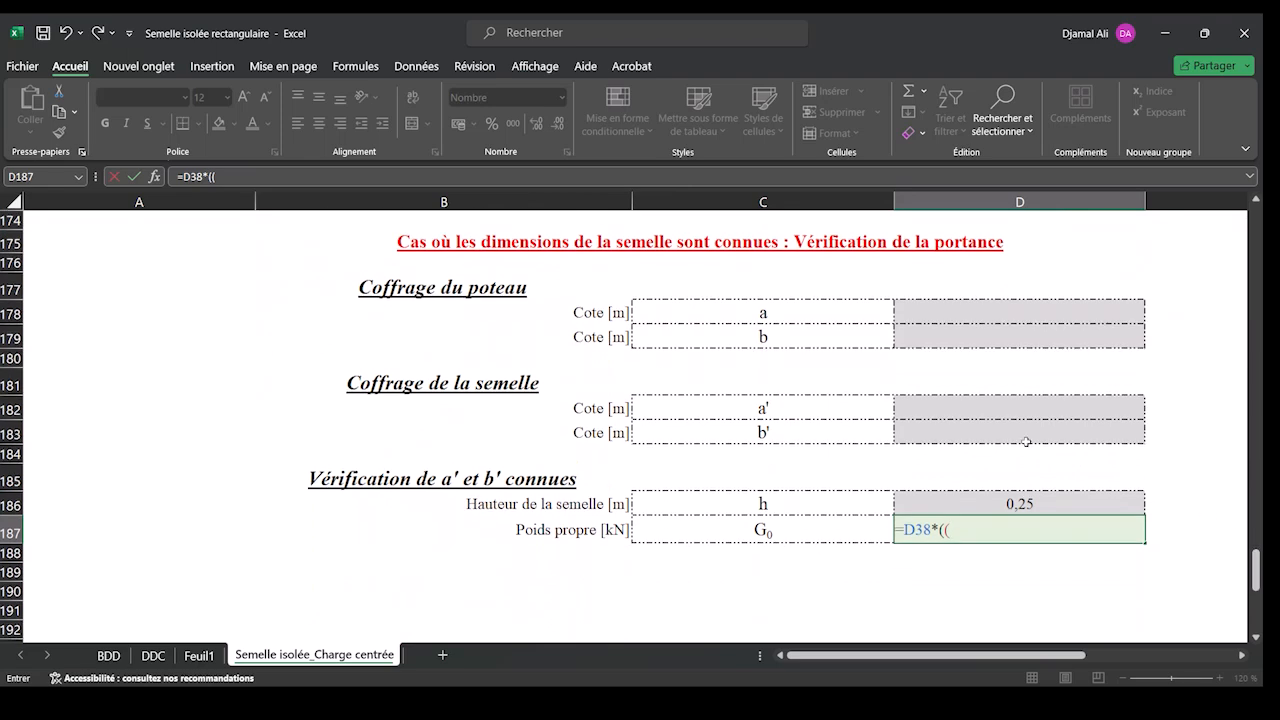
pyautogui.click(1053, 404)
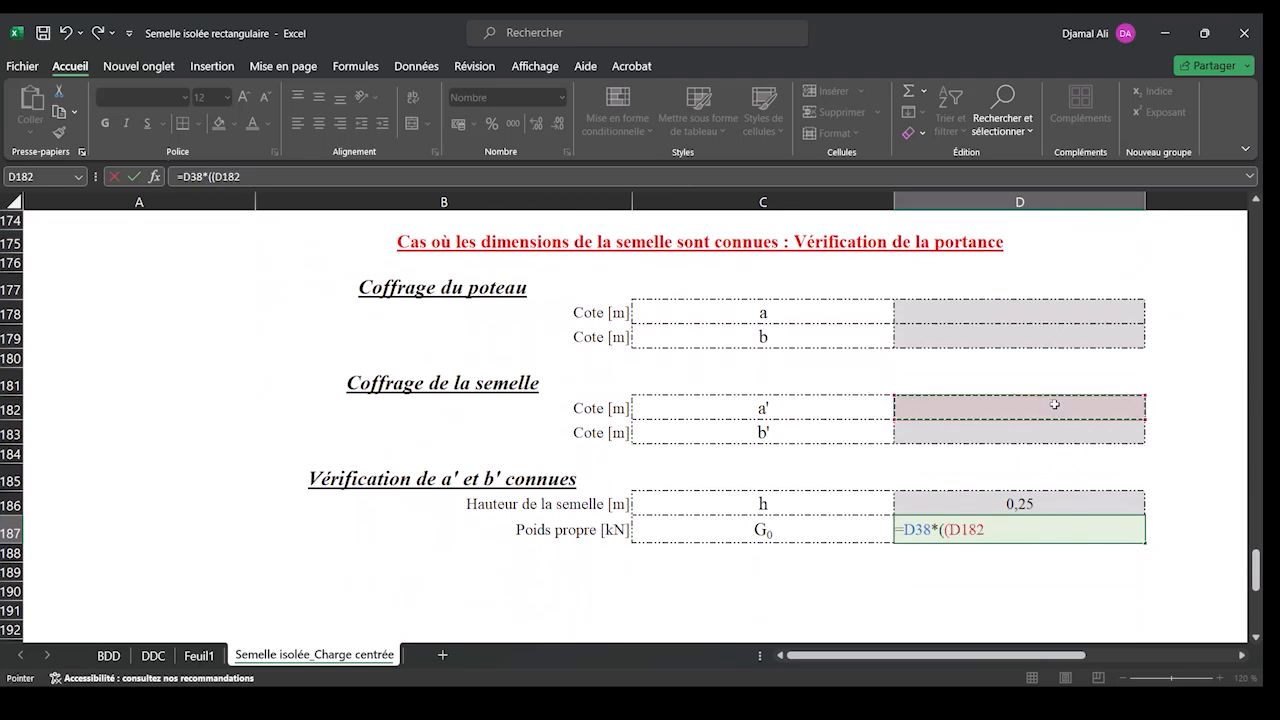
pyautogui.write('*')
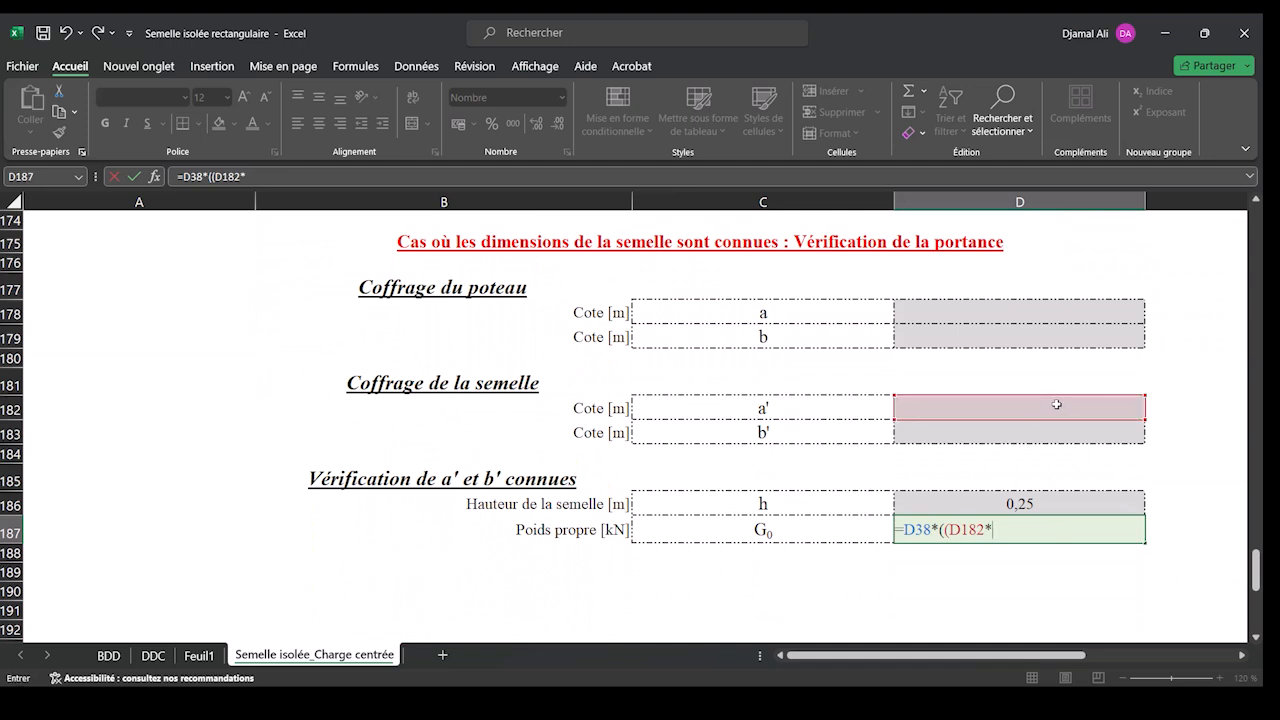
pyautogui.click(935, 430)
pyautogui.write('*')
pyautogui.click(1076, 497)
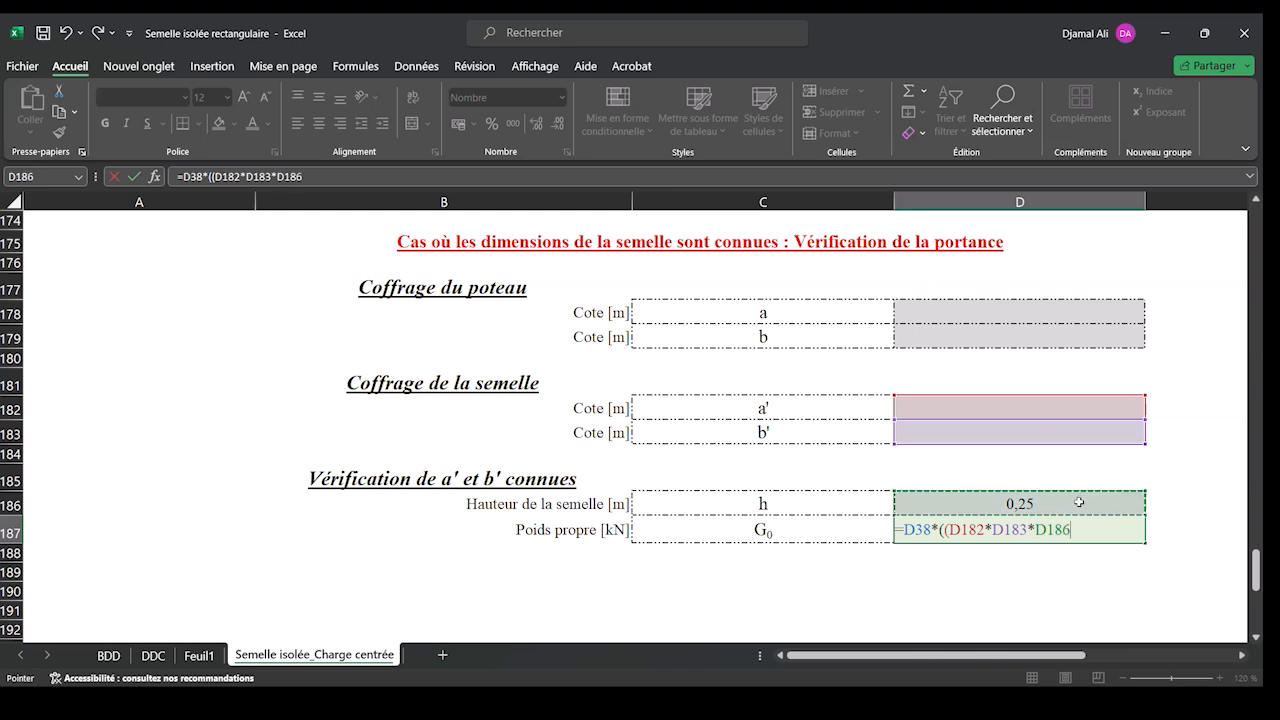
pyautogui.write(')')
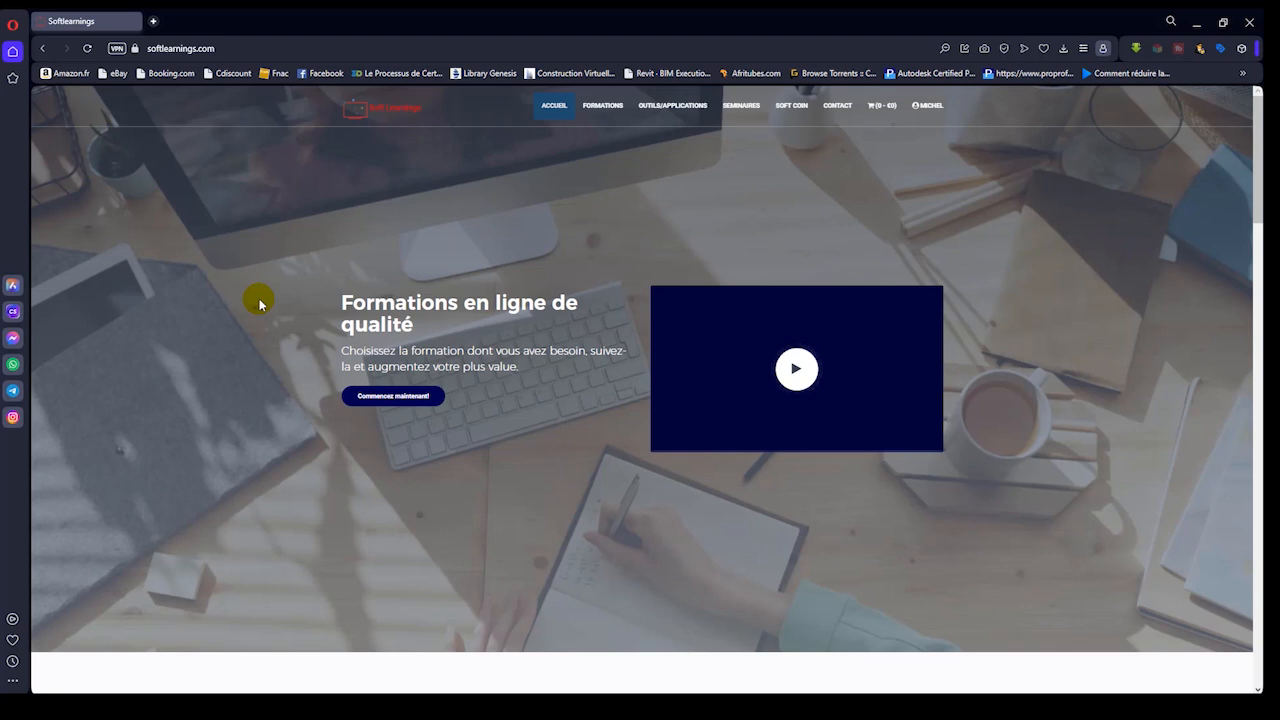
# Step: Switch to the Softlearnings website in the browser and look through its home, tools and seminars pages
pyautogui.scroll(-3, 259, 298)
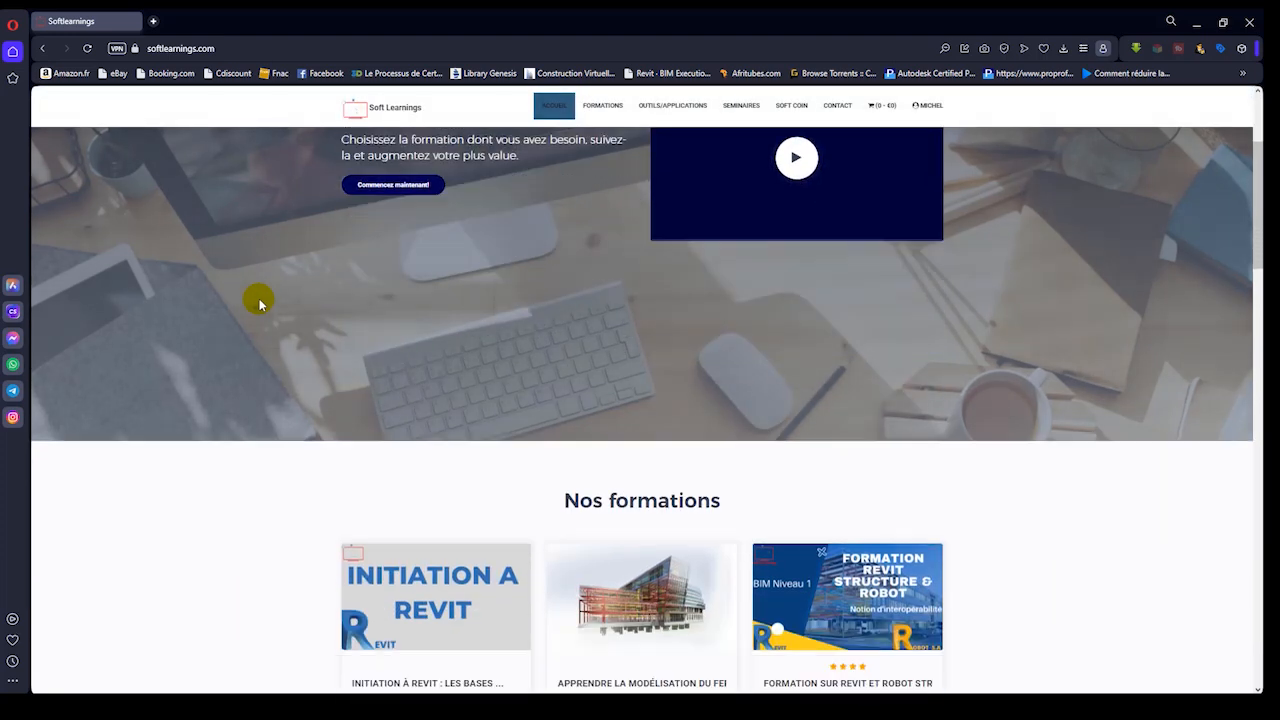
pyautogui.scroll(-2, 259, 302)
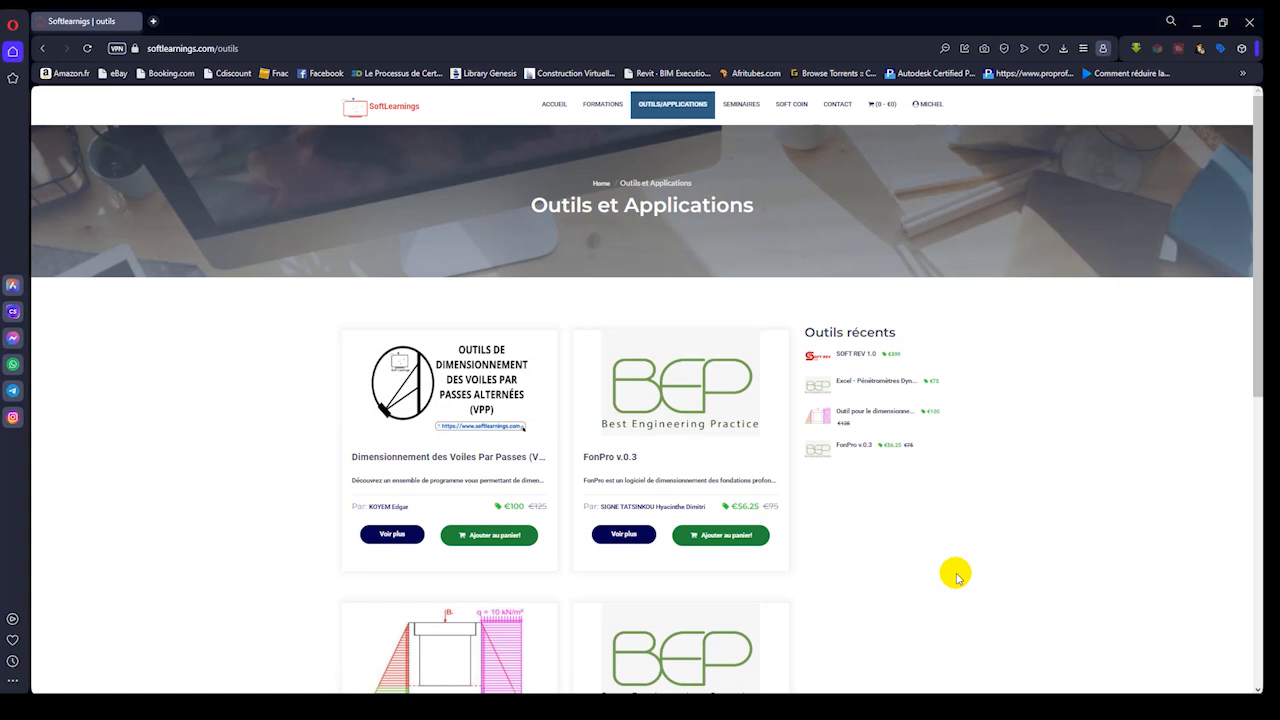
pyautogui.click(742, 110)
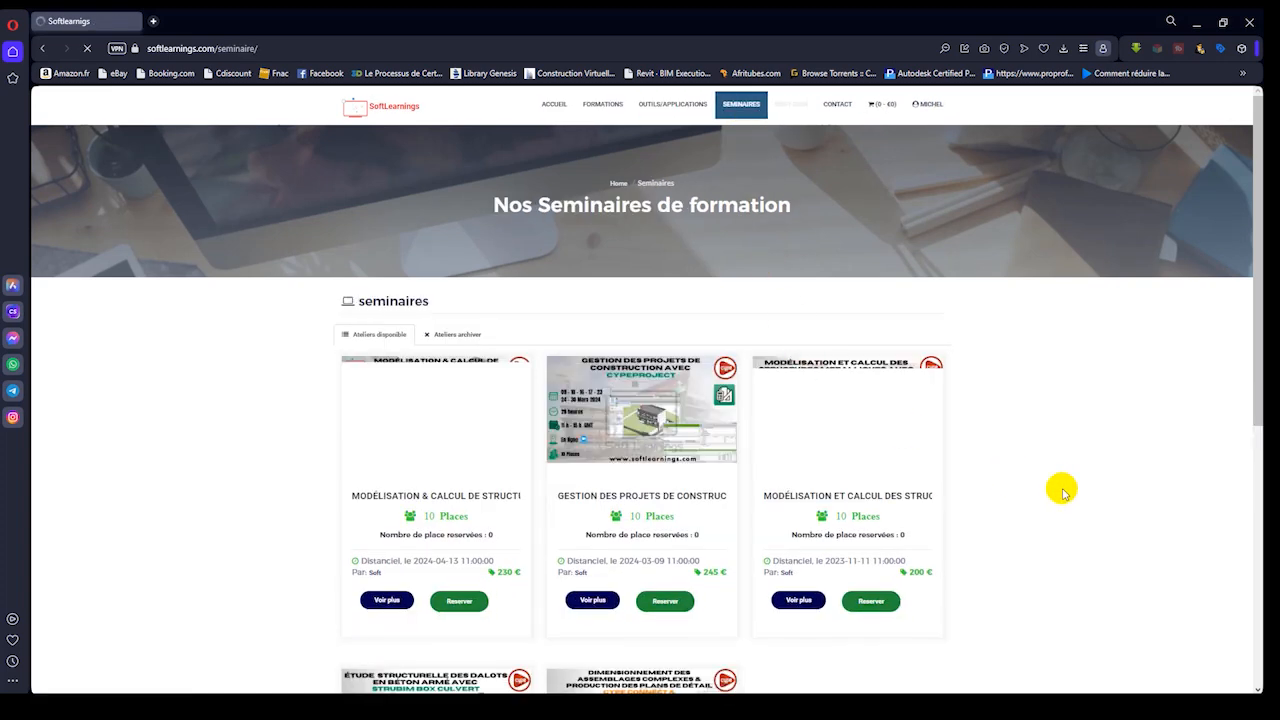
pyautogui.scroll(-2, 1068, 478)
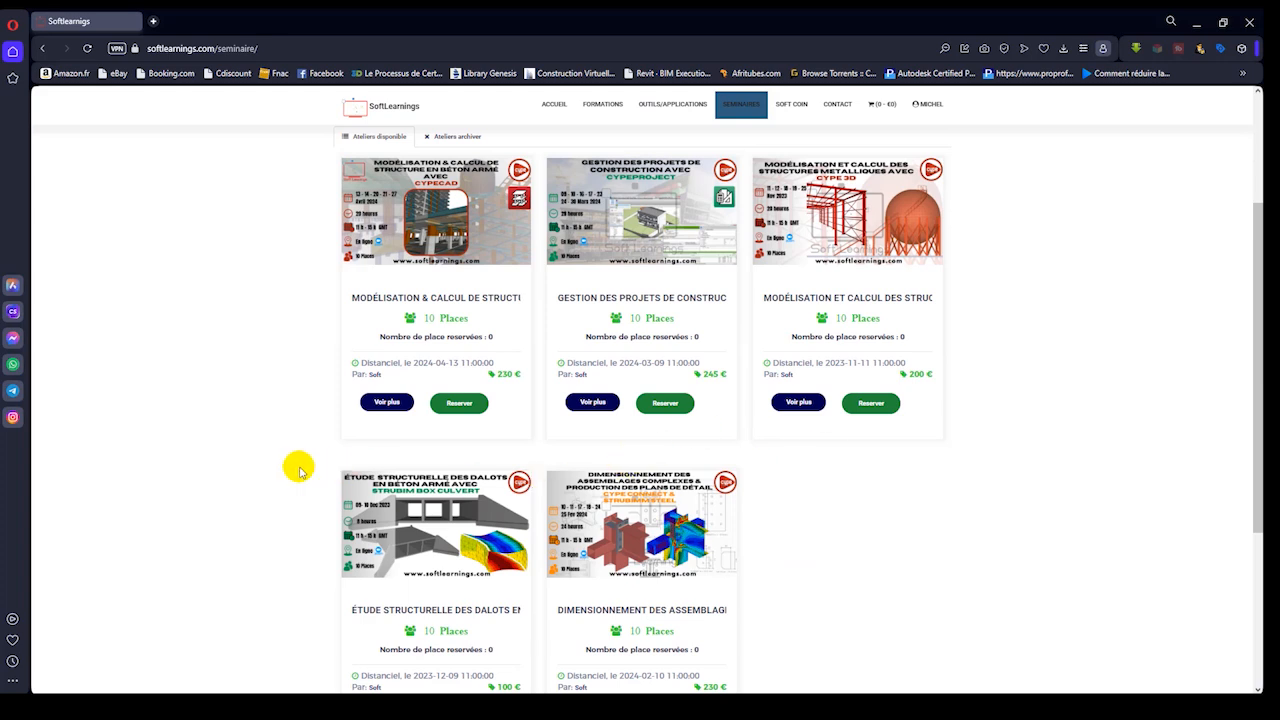
# Step: Open the complete Revit Architecture 2020 course from the training catalogue and view its contents, description and tools
pyautogui.click(592, 112)
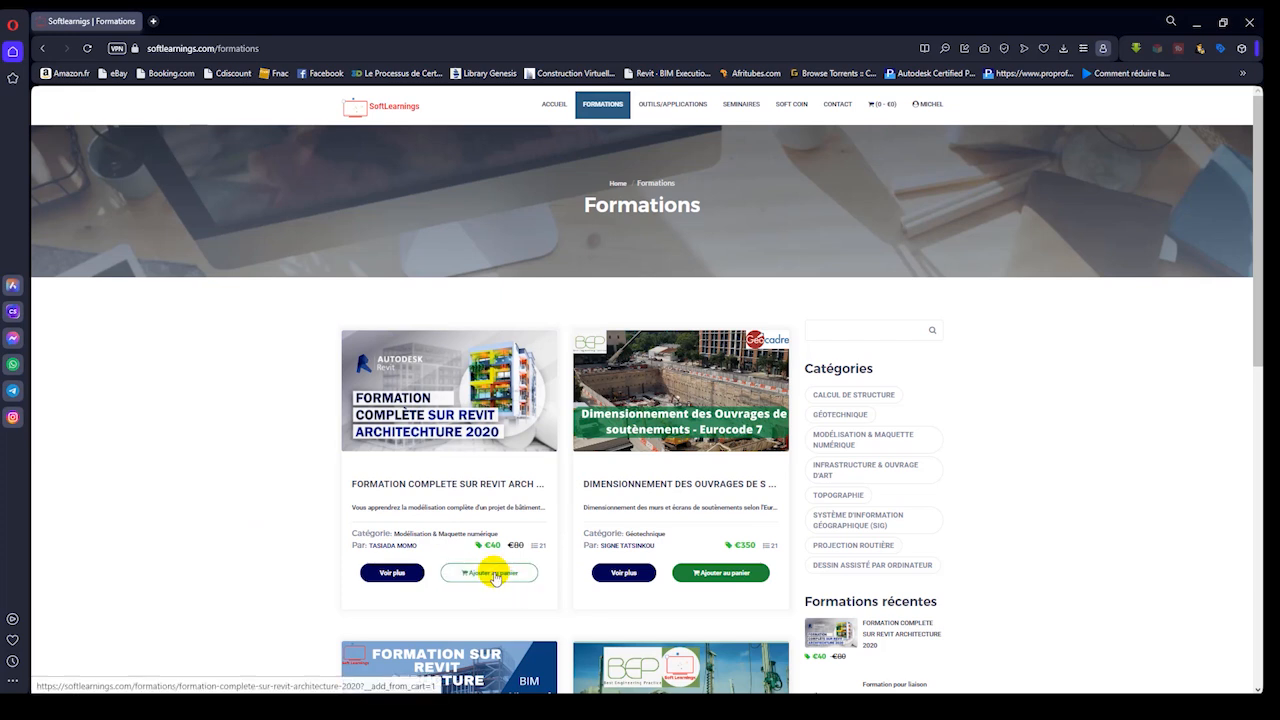
pyautogui.click(391, 576)
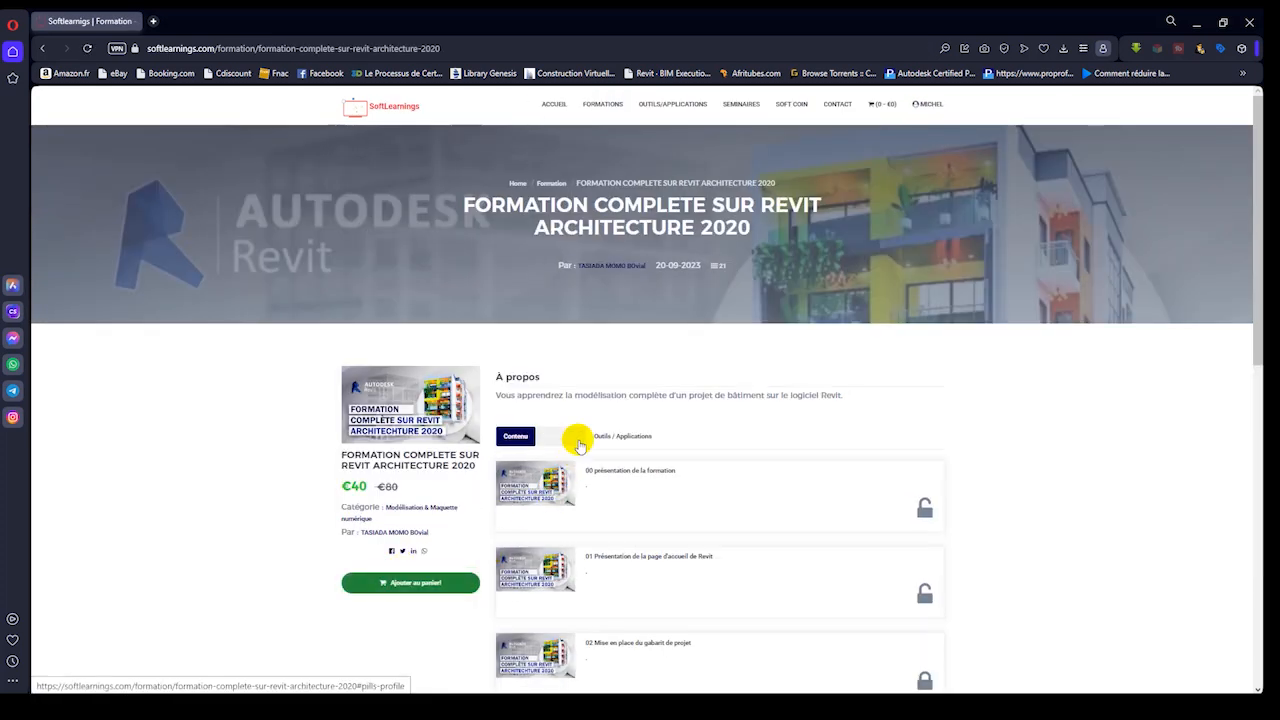
pyautogui.scroll(-2, 580, 446)
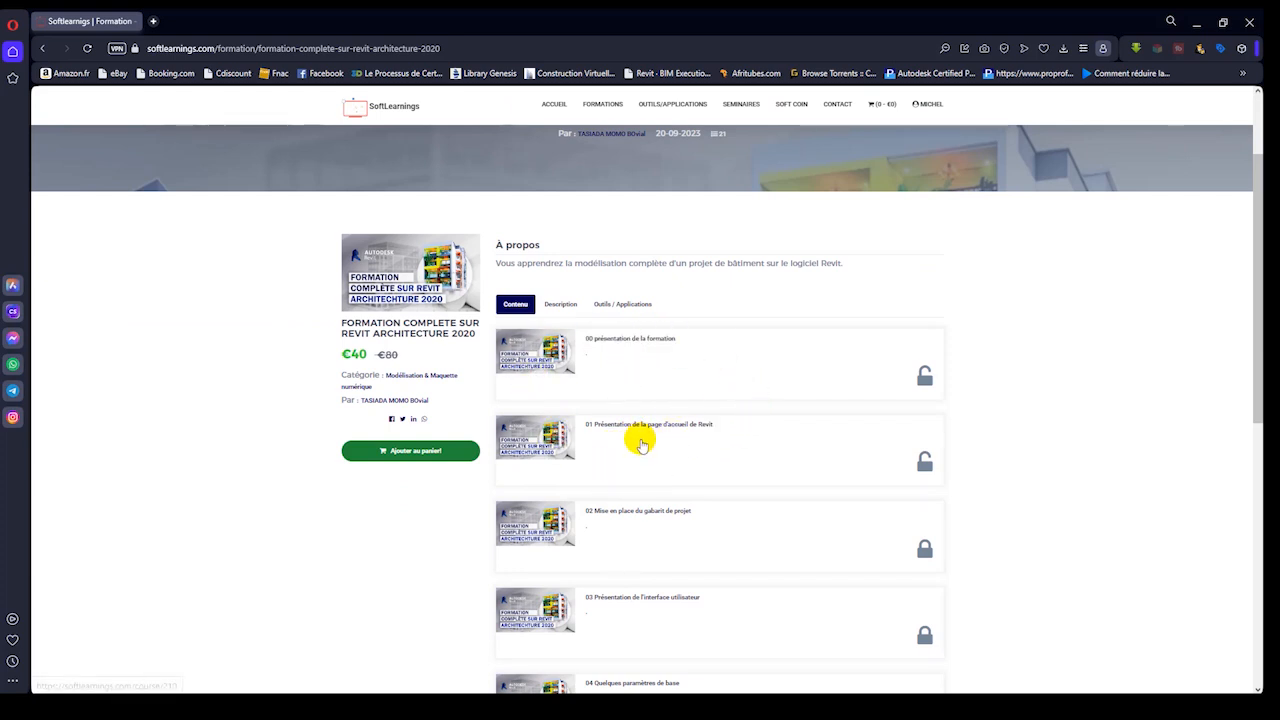
pyautogui.click(560, 305)
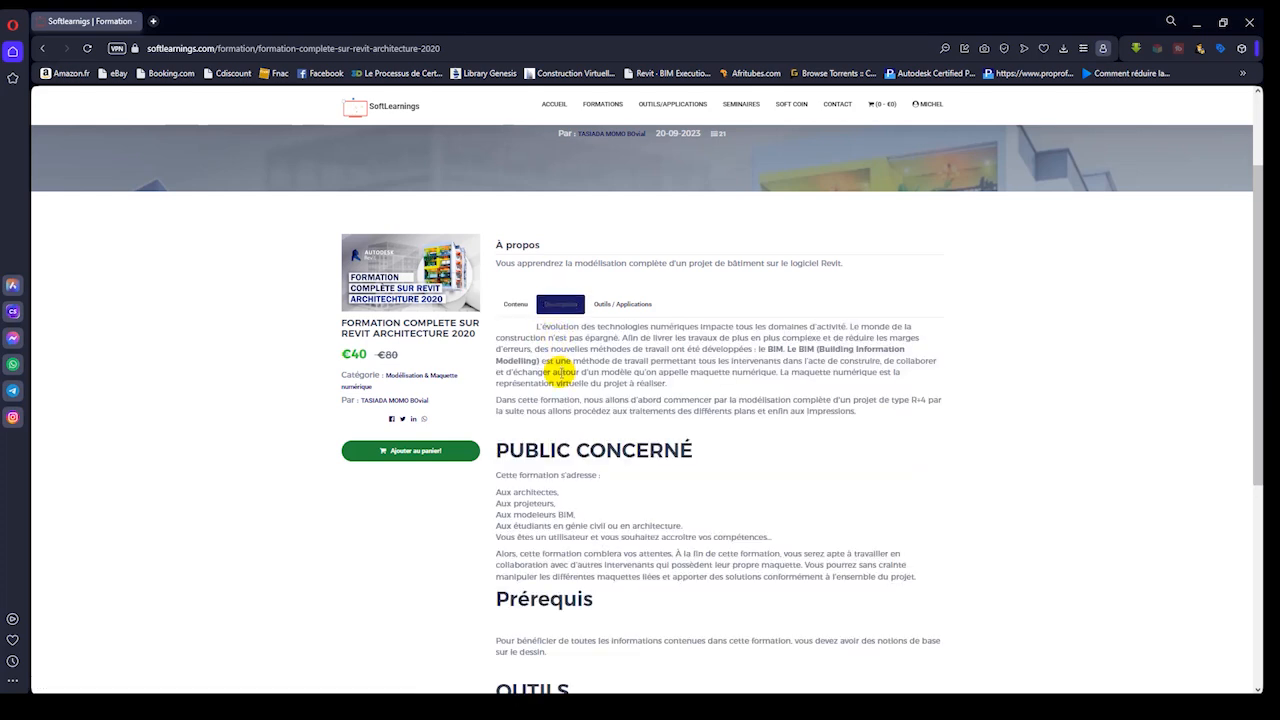
pyautogui.click(626, 308)
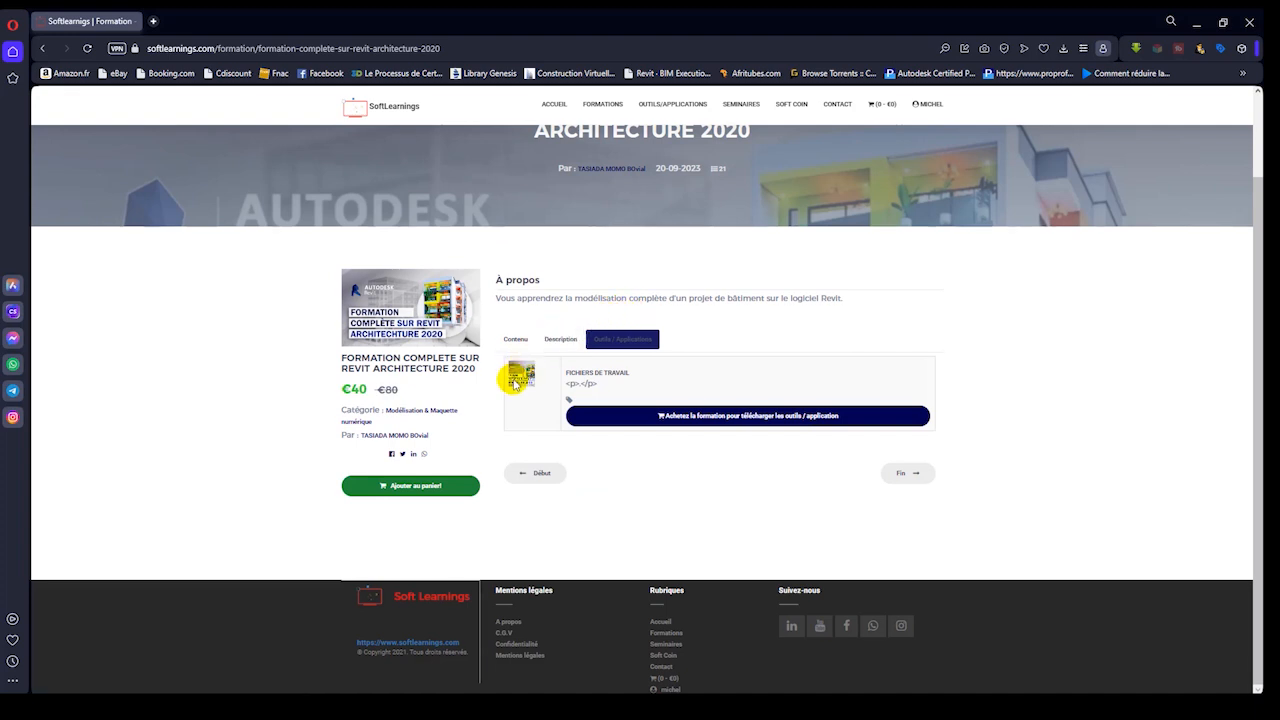
# Step: Add the Revit Architecture 2020 course to the cart and view the cart's payment details
pyautogui.click(420, 489)
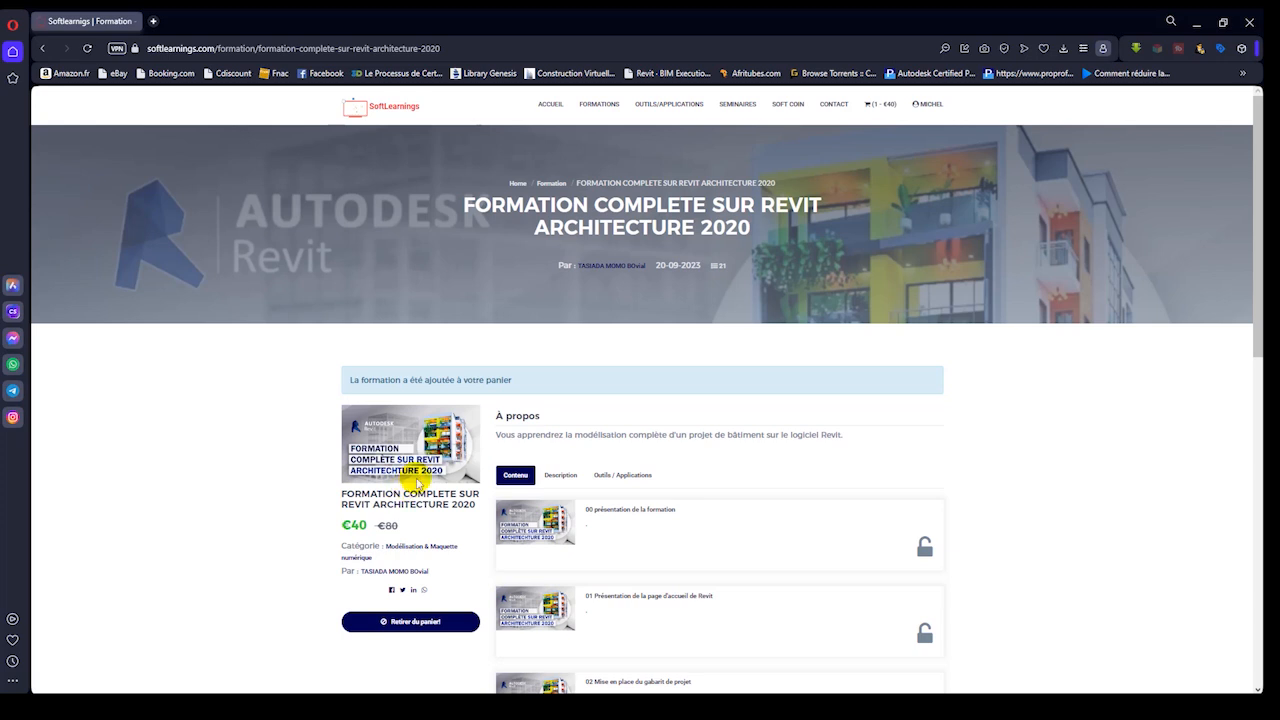
pyautogui.click(872, 113)
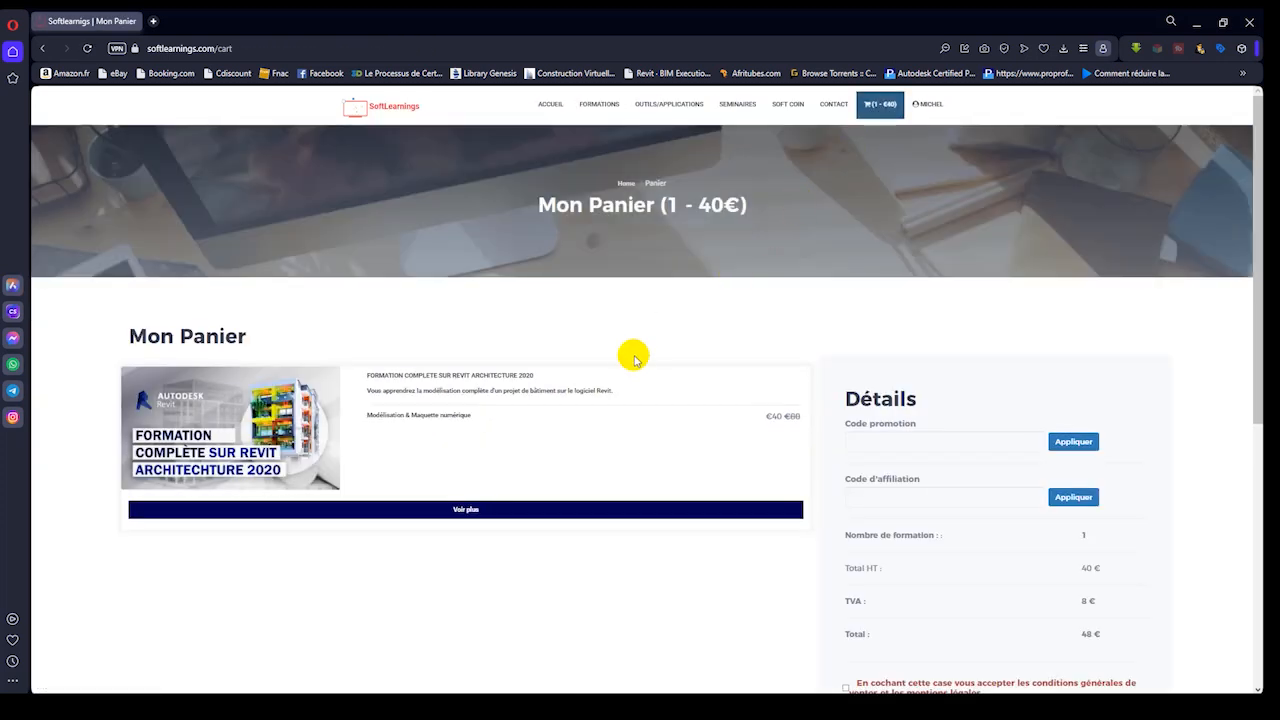
pyautogui.scroll(-2, 785, 392)
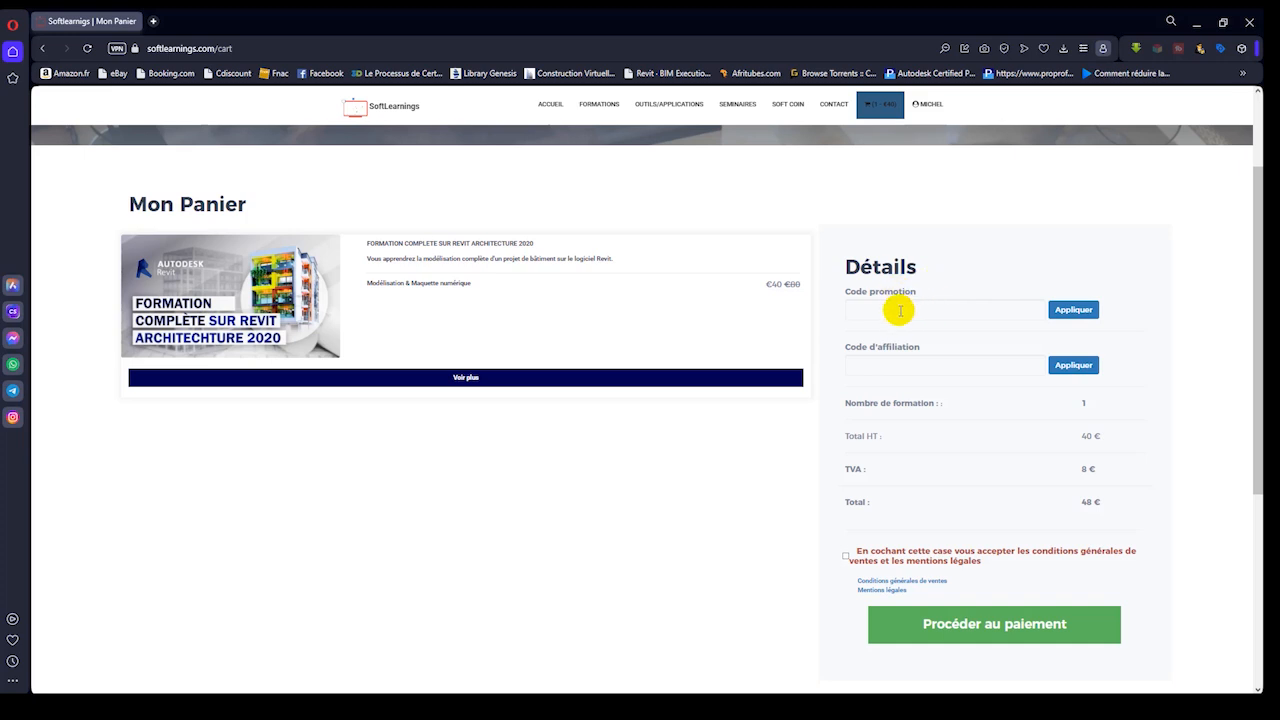
# Step: Accept the general terms of sale, proceed to payment and select the 6-month Standard plan at 48 €
pyautogui.click(844, 557)
pyautogui.click(991, 625)
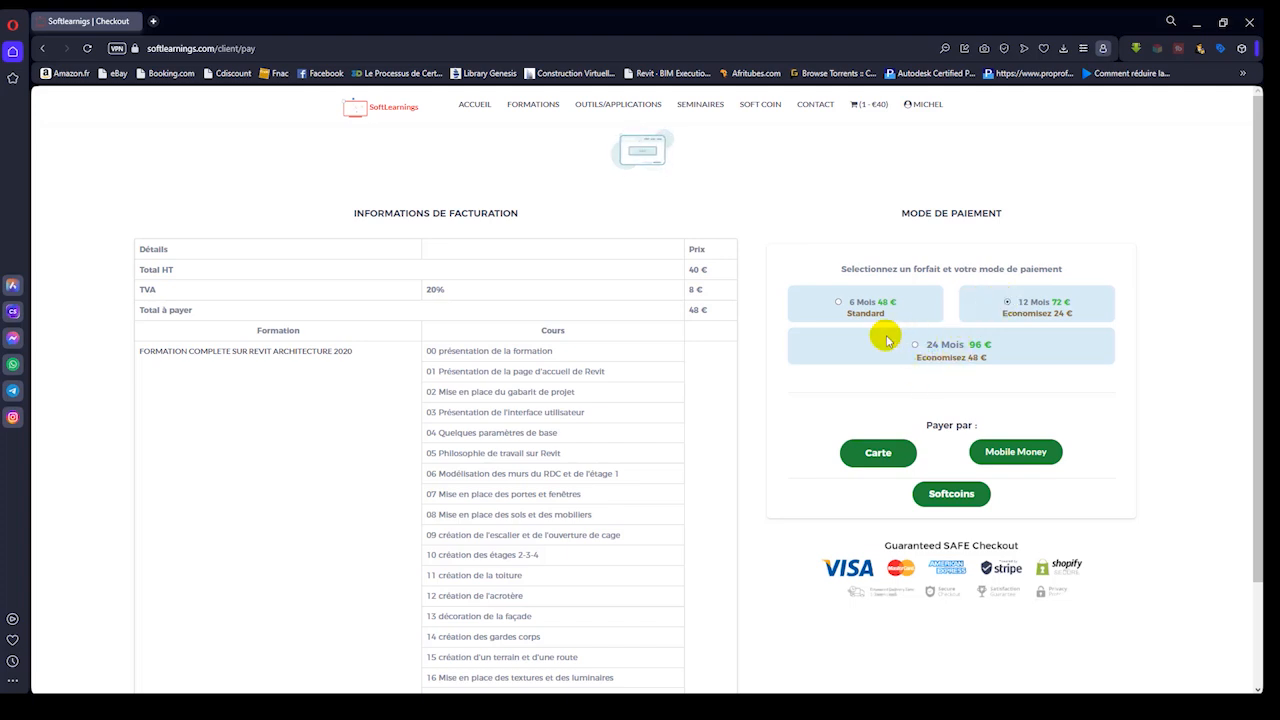
pyautogui.click(849, 303)
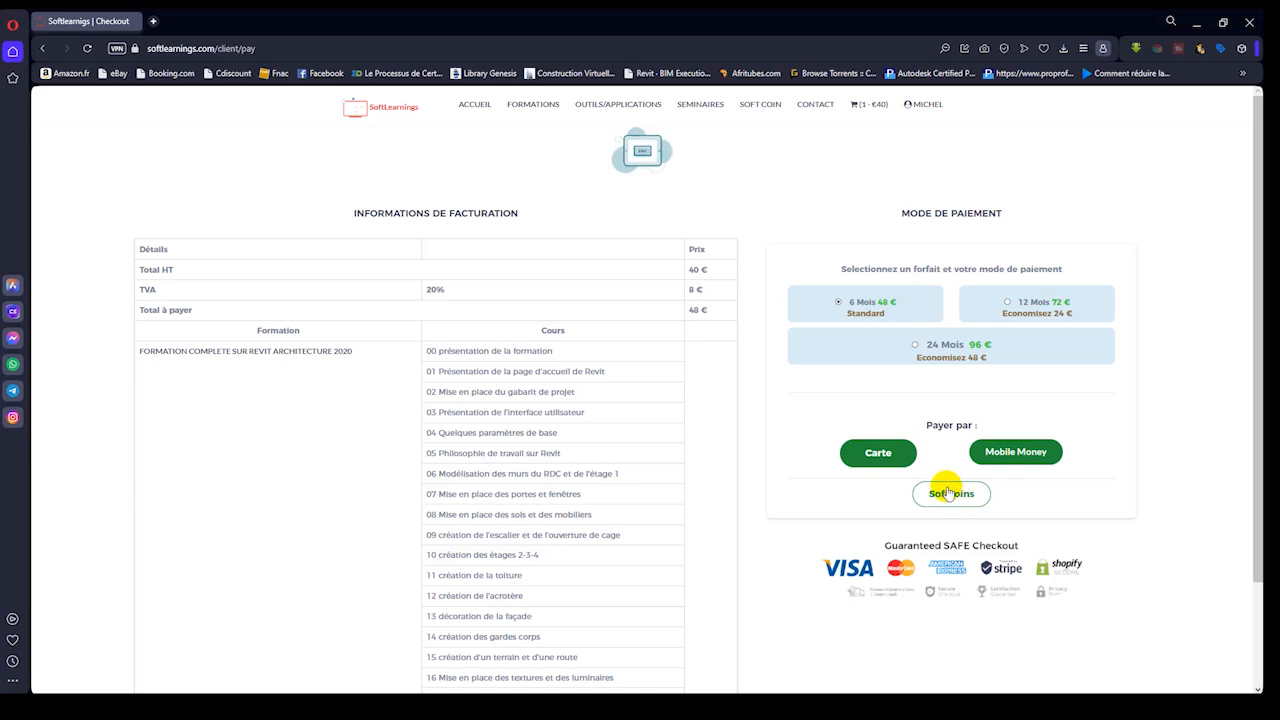
# Step: Open the Soft Coin page, start a 140 € recharge and view the card payment form on its validation page
pyautogui.click(757, 107)
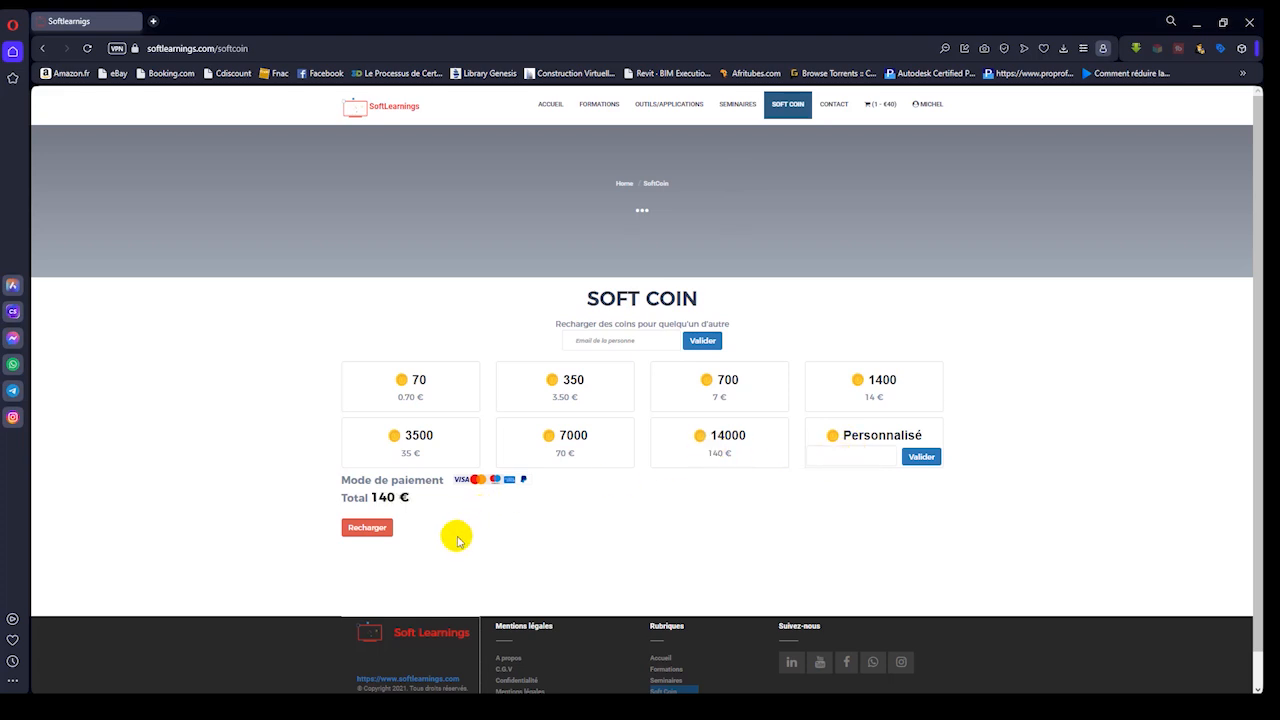
pyautogui.click(361, 533)
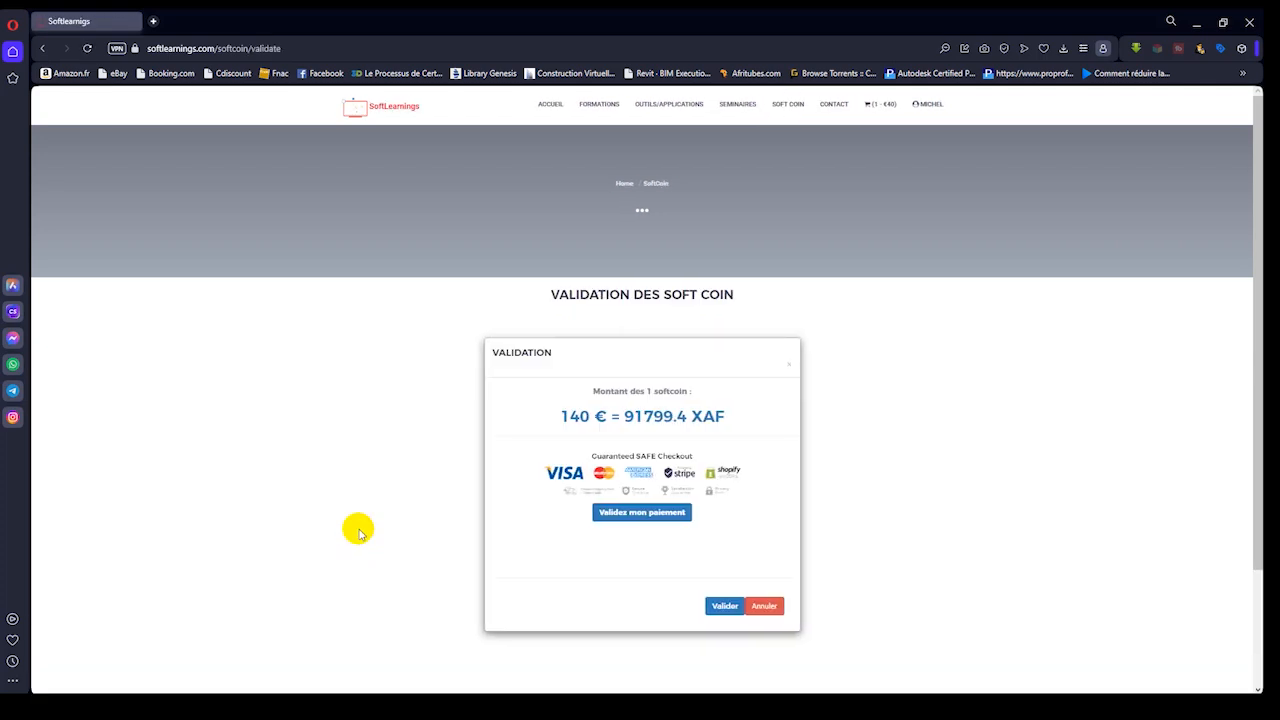
pyautogui.scroll(-1, 459, 513)
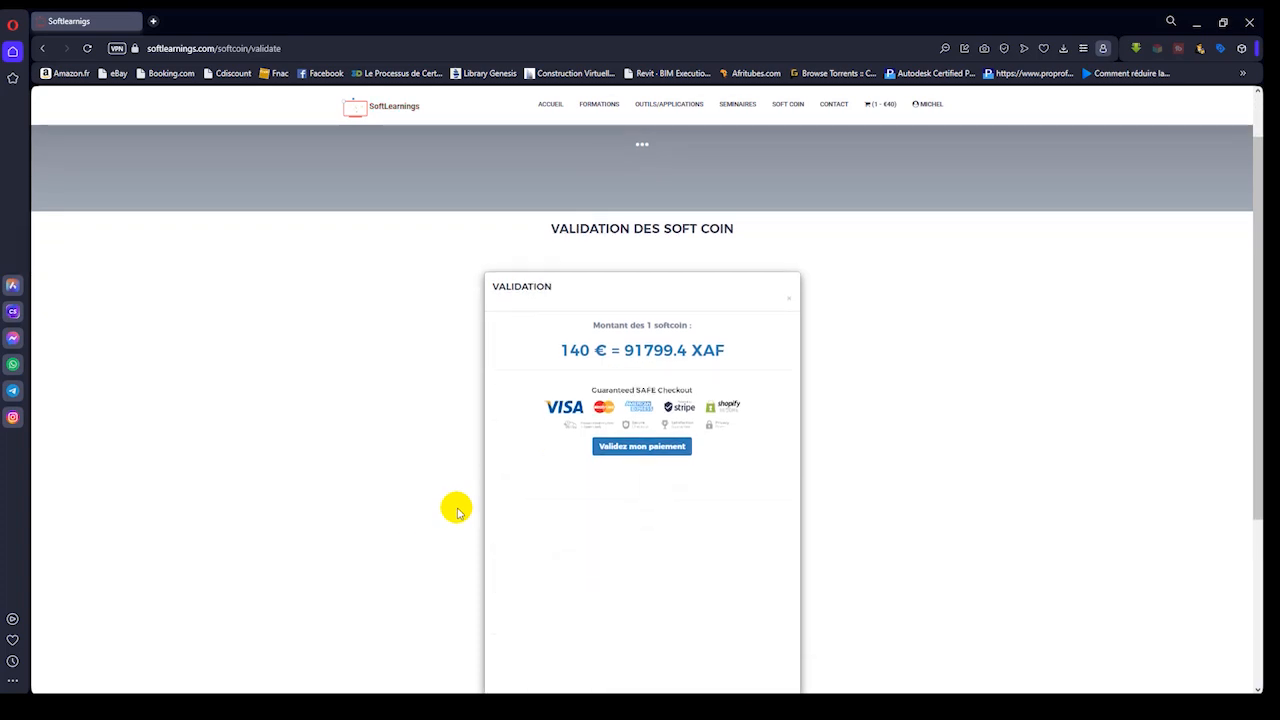
pyautogui.scroll(-2, 572, 580)
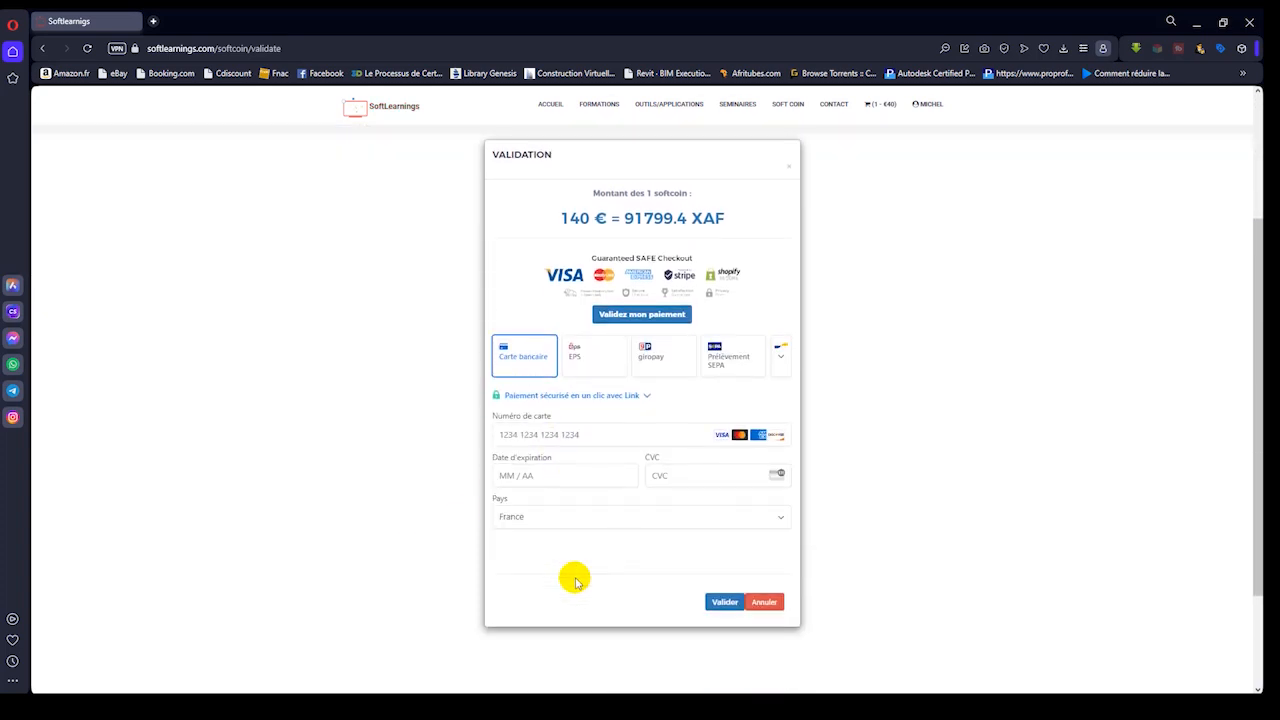
pyautogui.scroll(1, 643, 488)
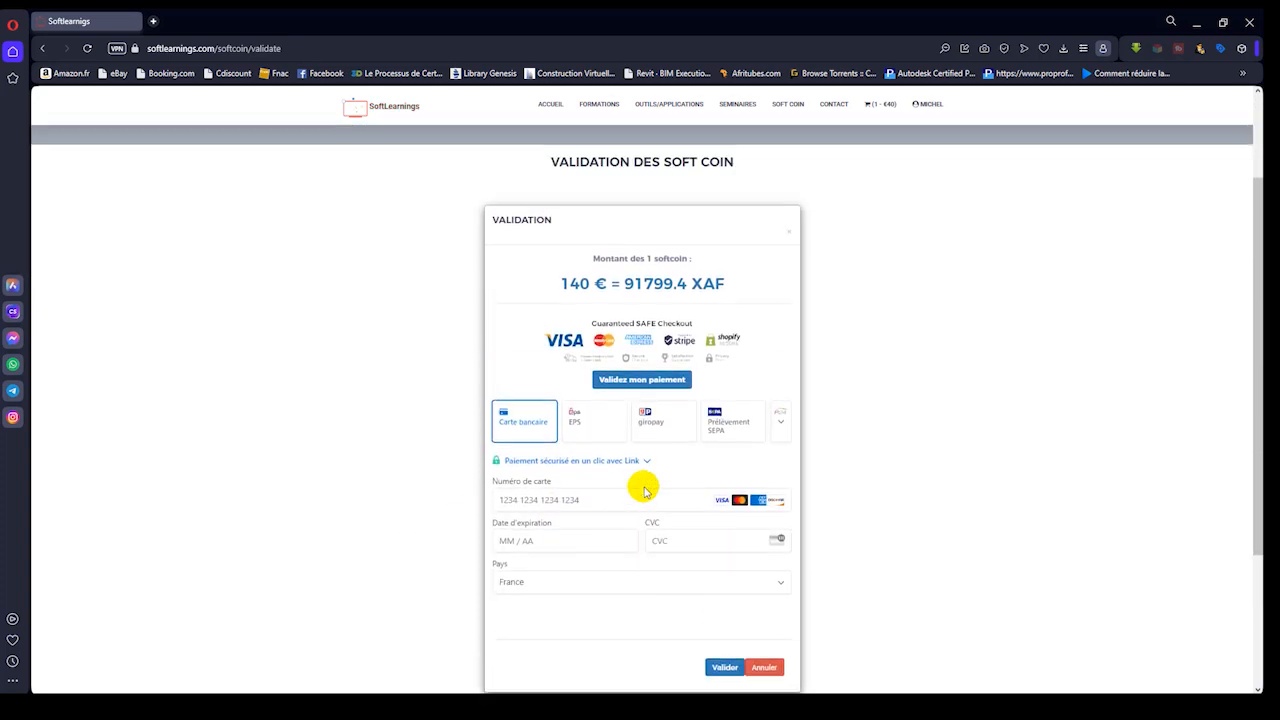
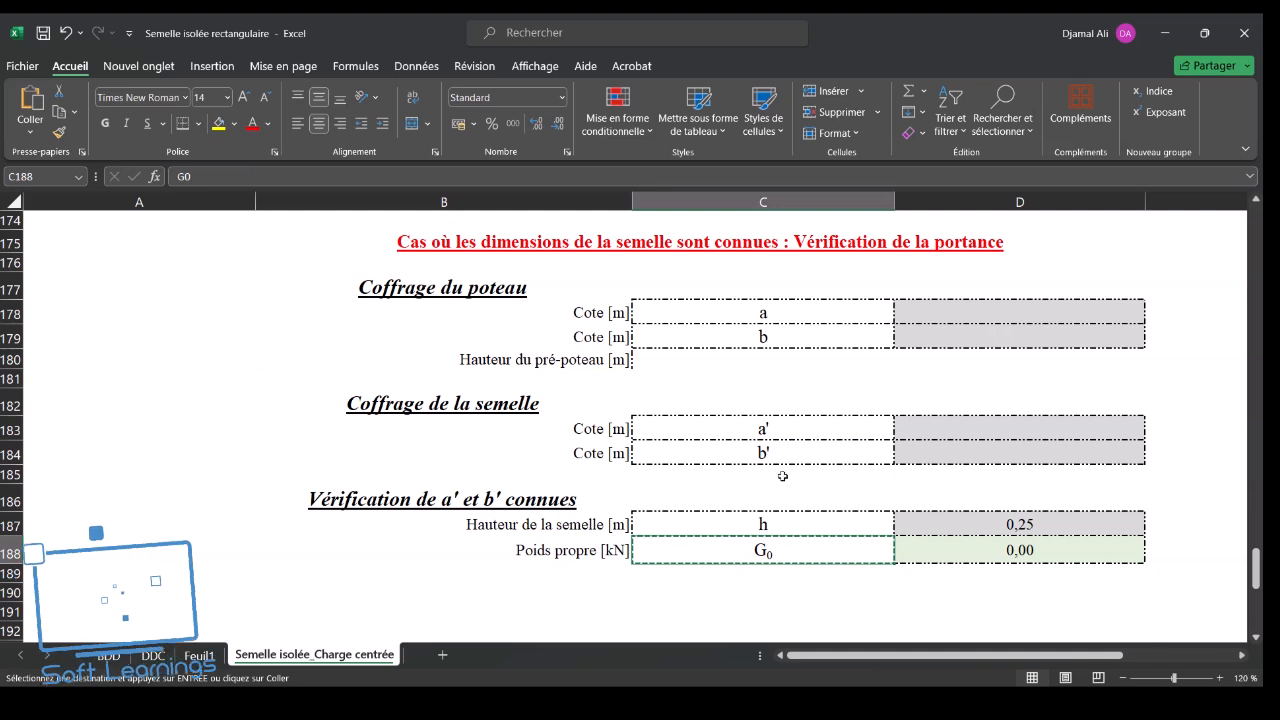
# Step: In the Excel worksheet, copy the G0 symbol cell into C180 for the pre-column height and change its text to Dr
pyautogui.click(762, 369)
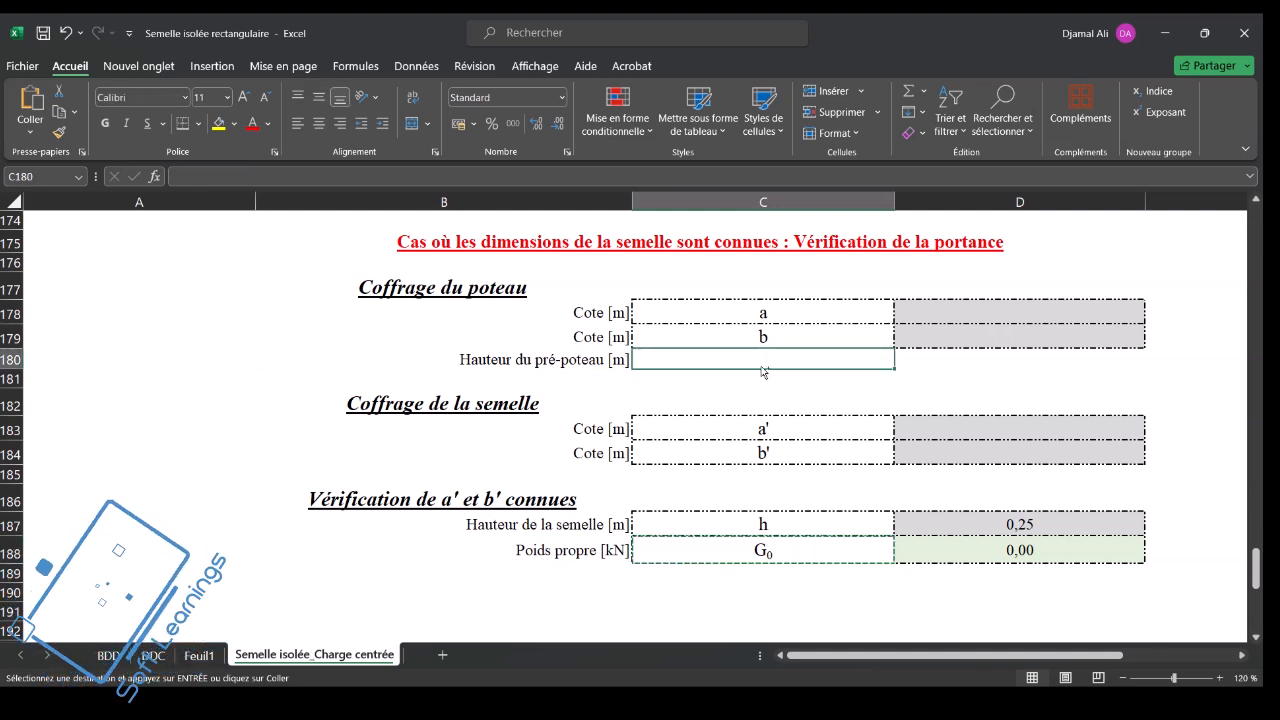
pyautogui.write('G0')
pyautogui.click(311, 173)
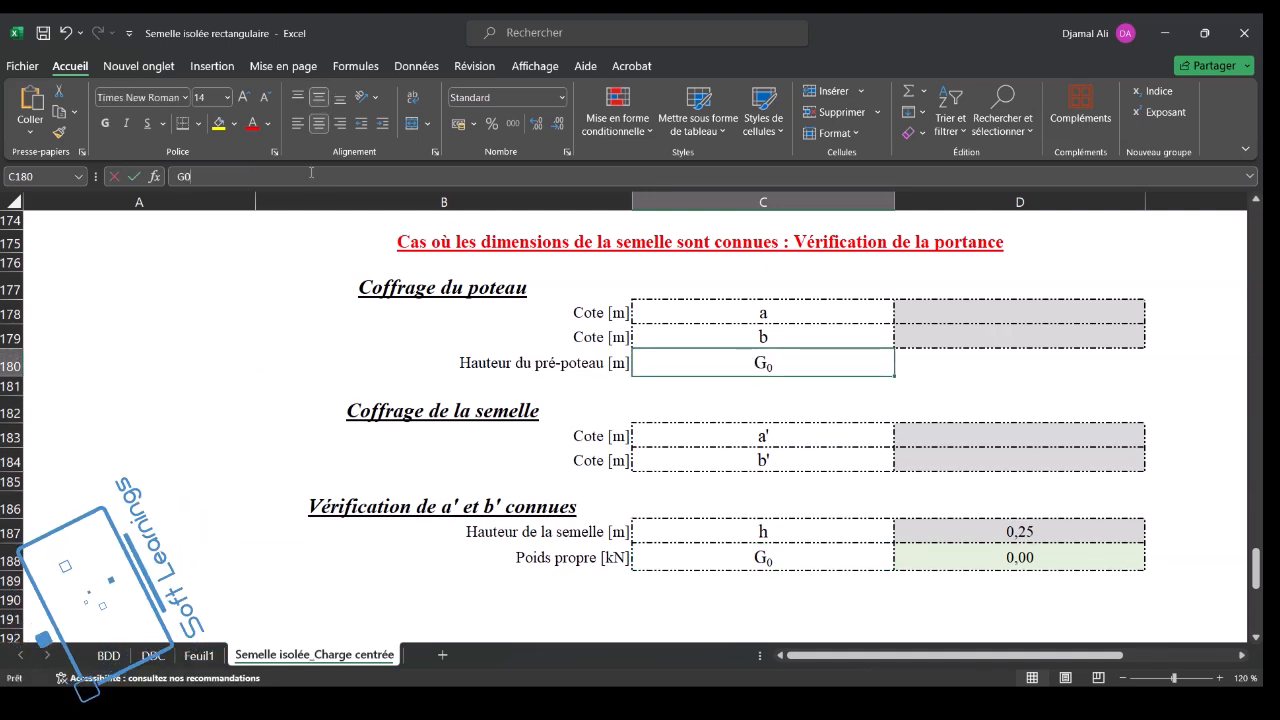
pyautogui.write('r')
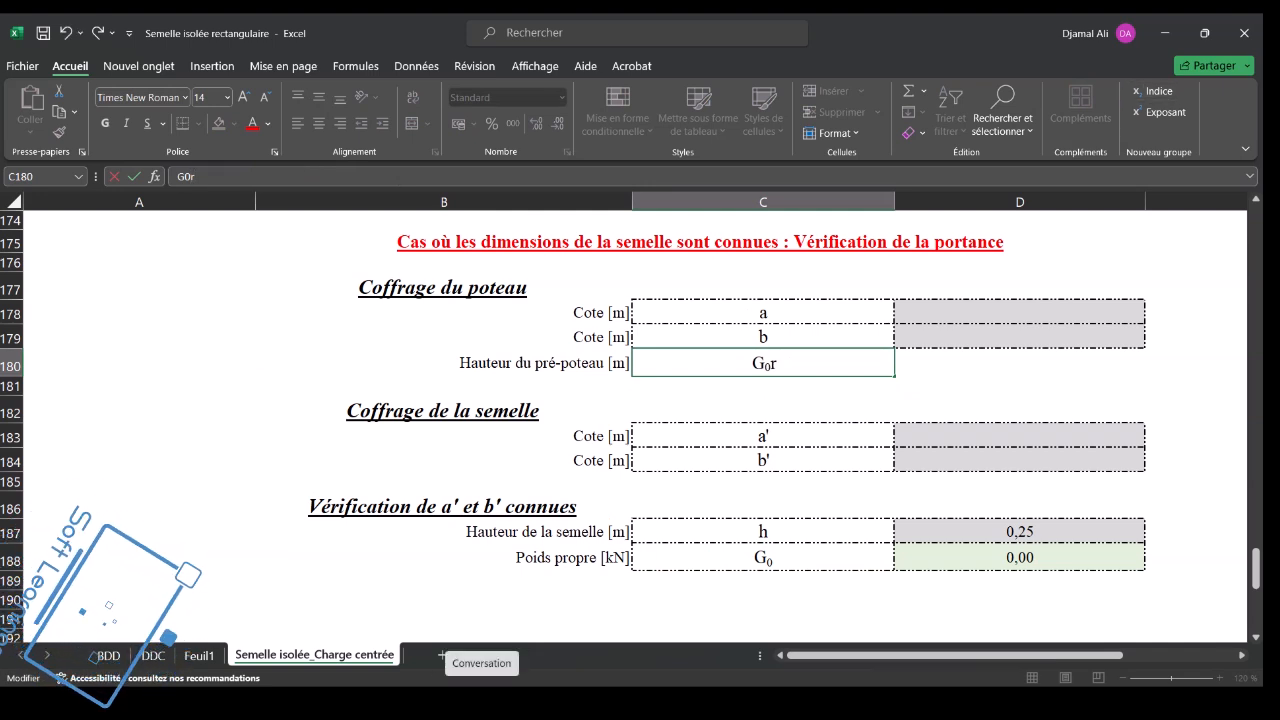
pyautogui.write('D')
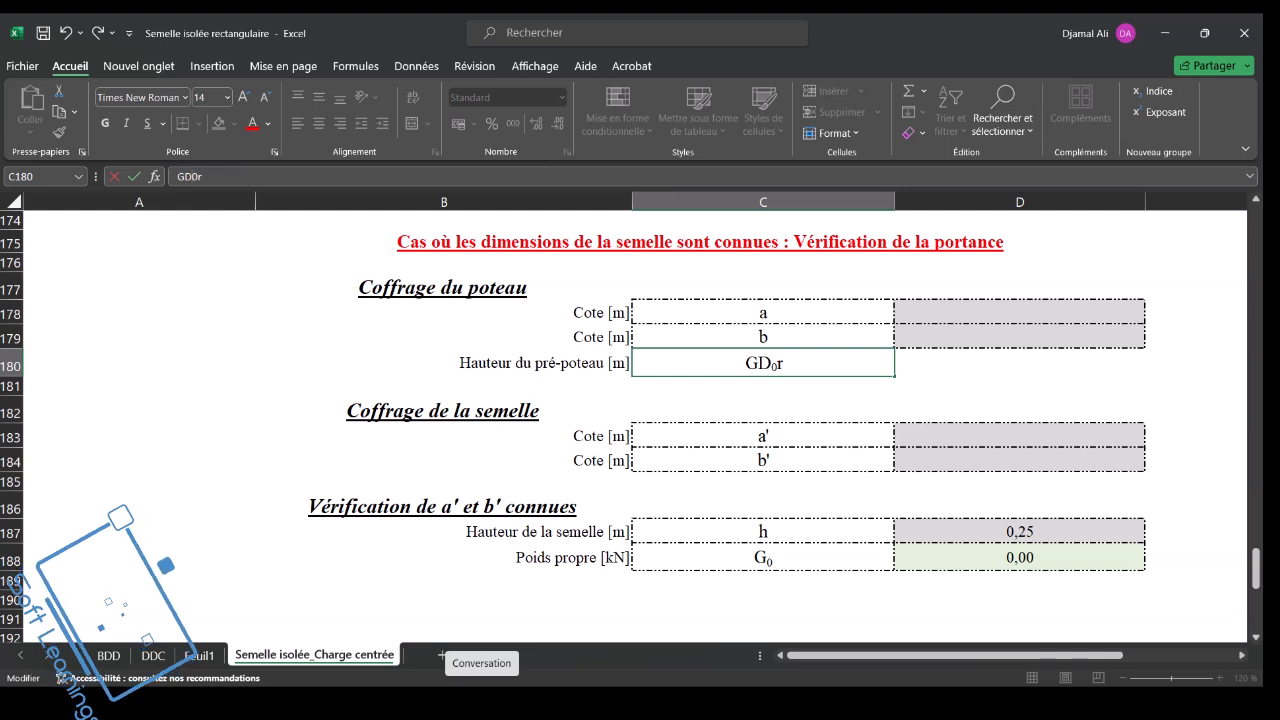
pyautogui.press('BackSpace')
pyautogui.press('Right')
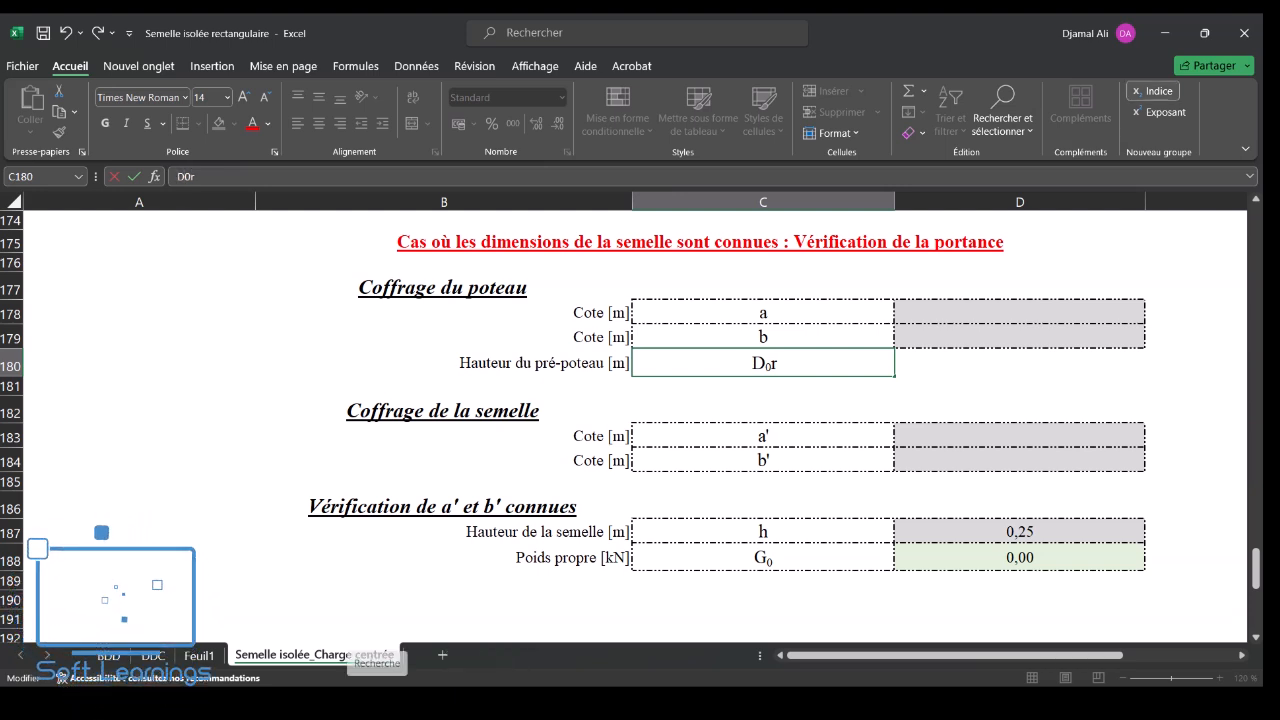
pyautogui.press('BackSpace')
pyautogui.press('Return')
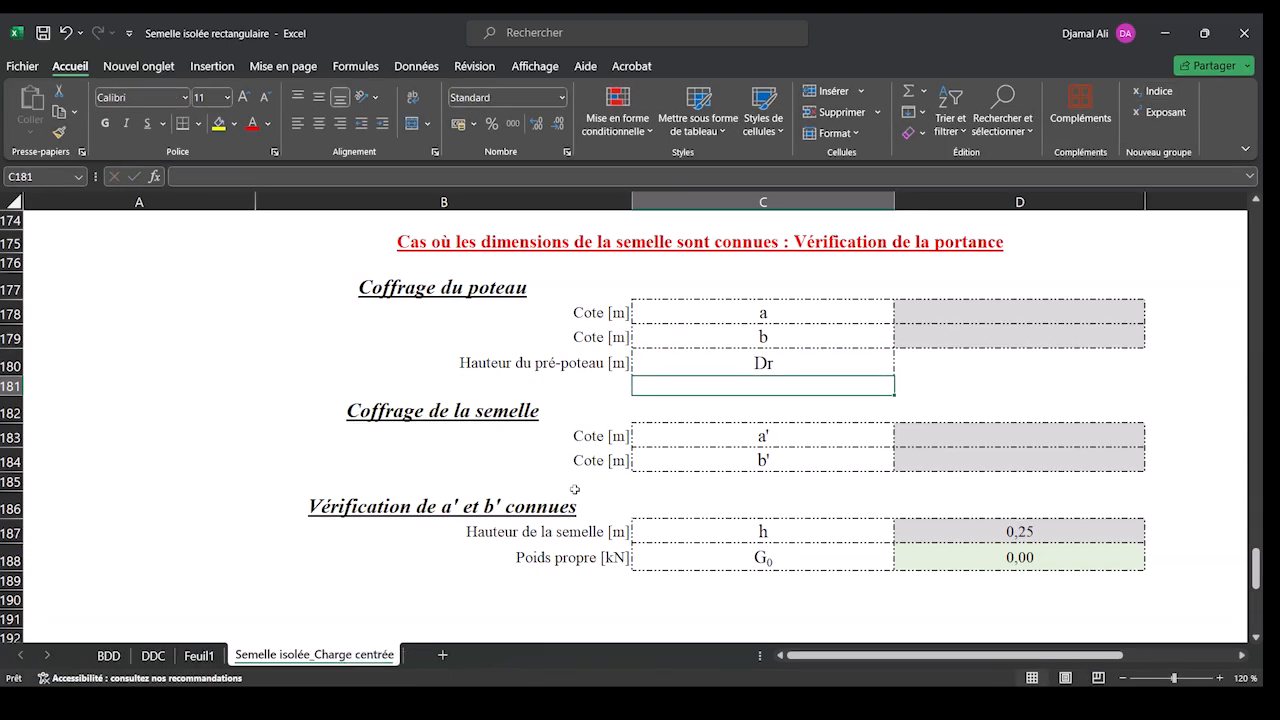
# Step: Format the letter r of the Dr symbol in C180 as a subscript
pyautogui.click(813, 352)
pyautogui.click(199, 176)
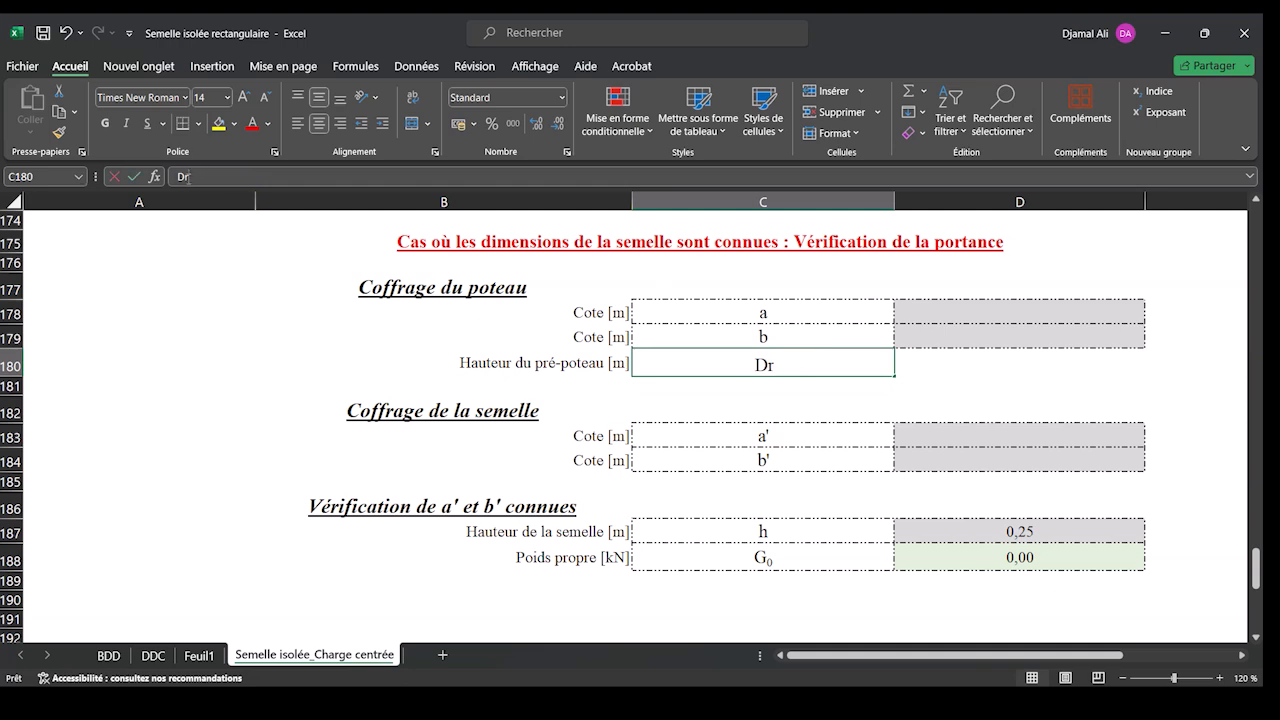
pyautogui.click(1159, 91)
pyautogui.click(966, 398)
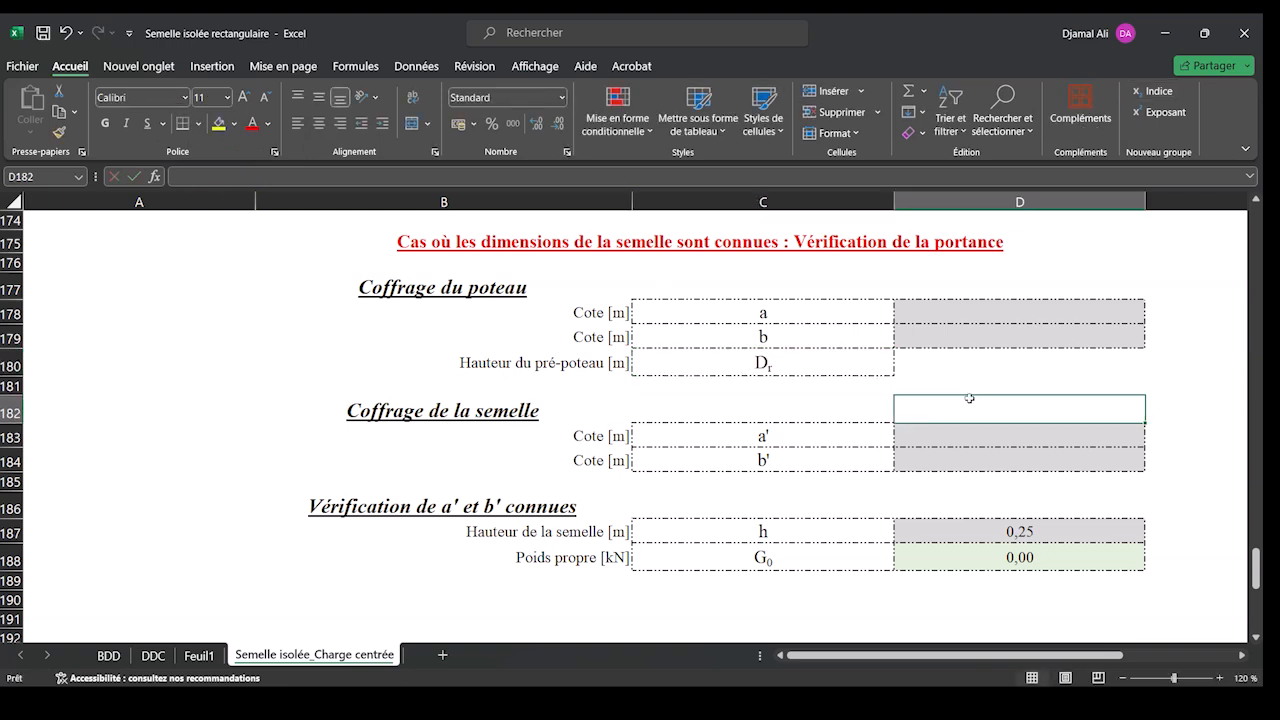
# Step: Copy the grey input-cell formatting from D179 to D180 in the pre-column height row
pyautogui.click(990, 337)
pyautogui.click(59, 132)
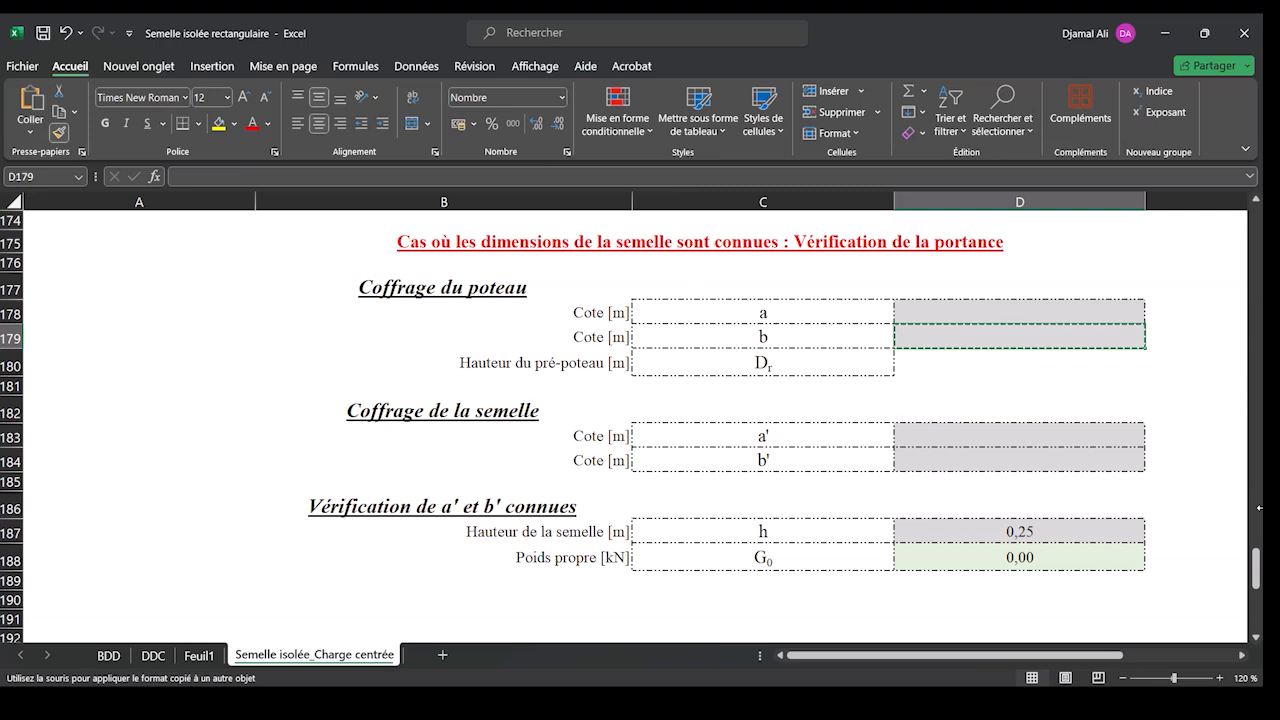
pyautogui.click(1043, 367)
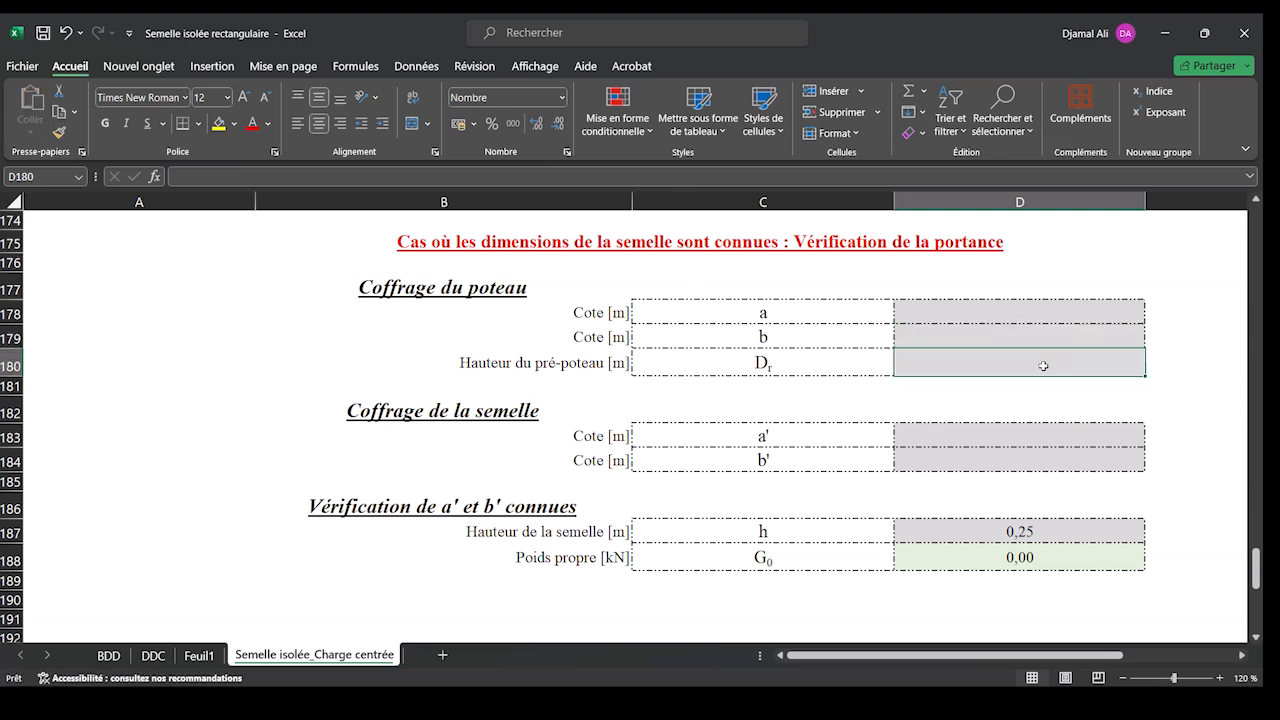
# Step: Change the label of column dimension a in B178 to "Longueur [m]"
pyautogui.click(584, 314)
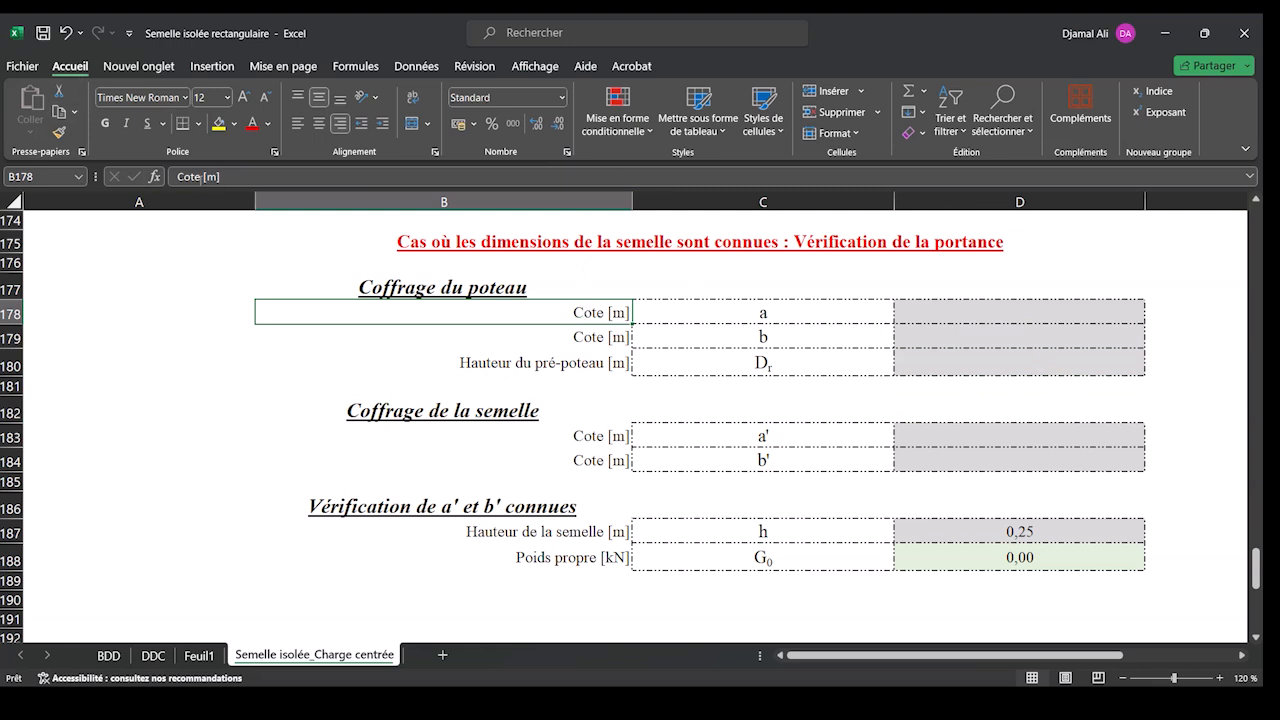
pyautogui.click(203, 176)
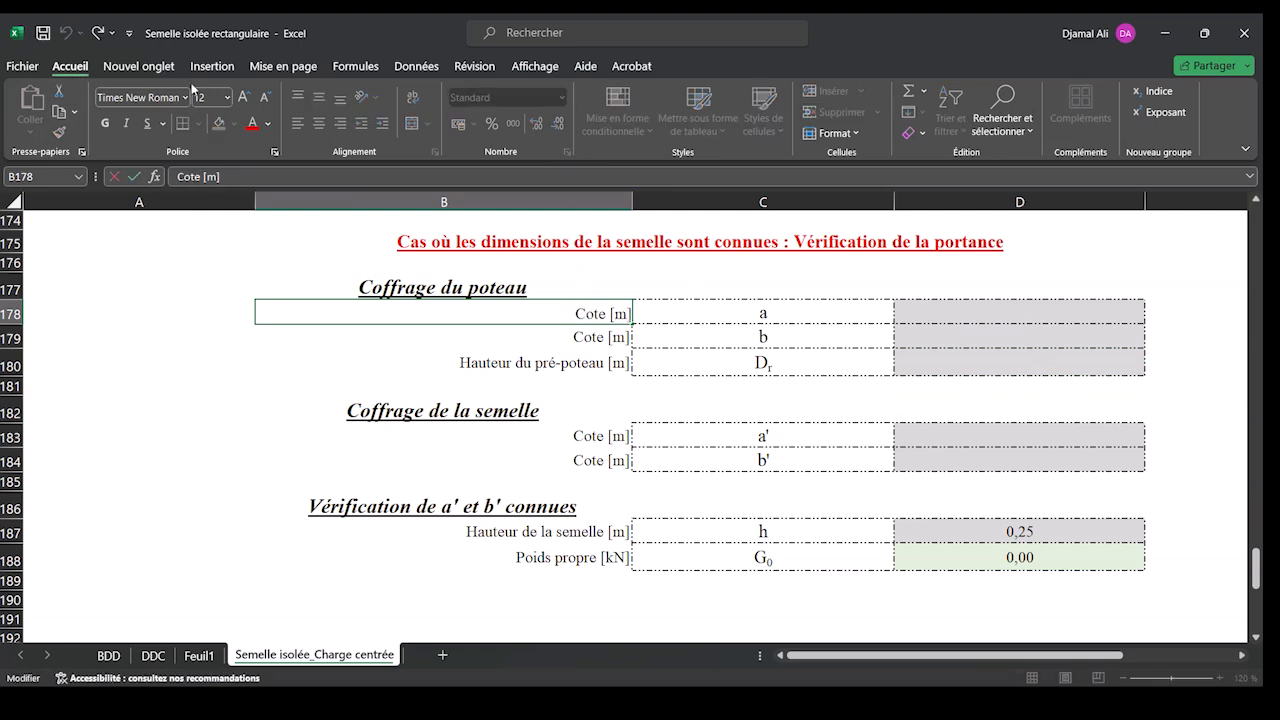
pyautogui.press('BackSpace')
pyautogui.press('BackSpace')
pyautogui.press('BackSpace')
pyautogui.press('BackSpace')
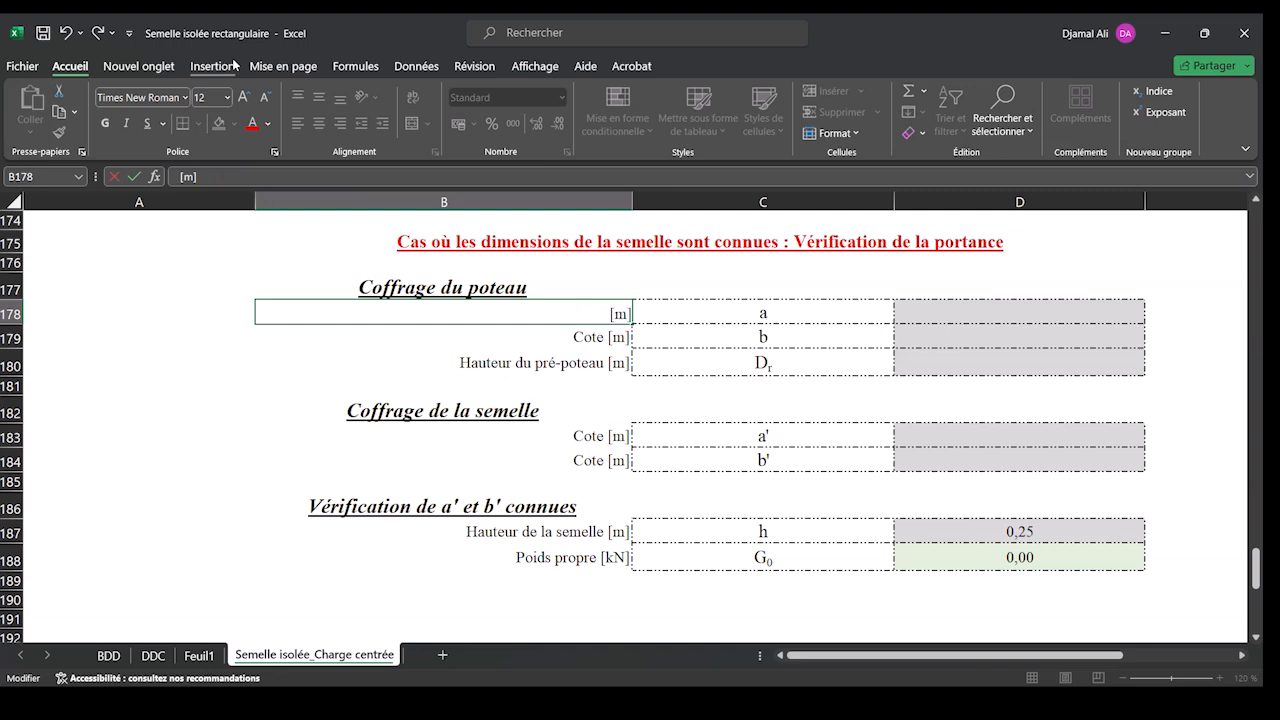
pyautogui.write('Longueur')
pyautogui.press('Return')
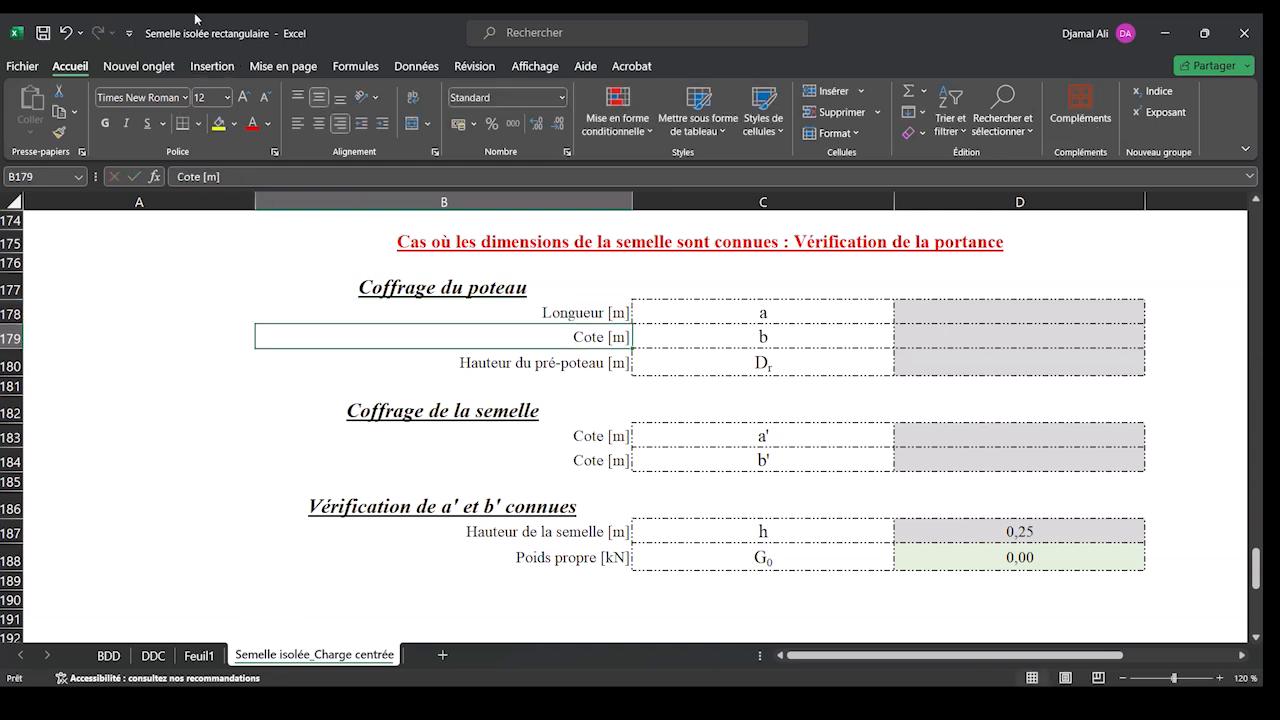
# Step: Change the label of column dimension b in B179 to "Largeur [m]"
pyautogui.click(196, 178)
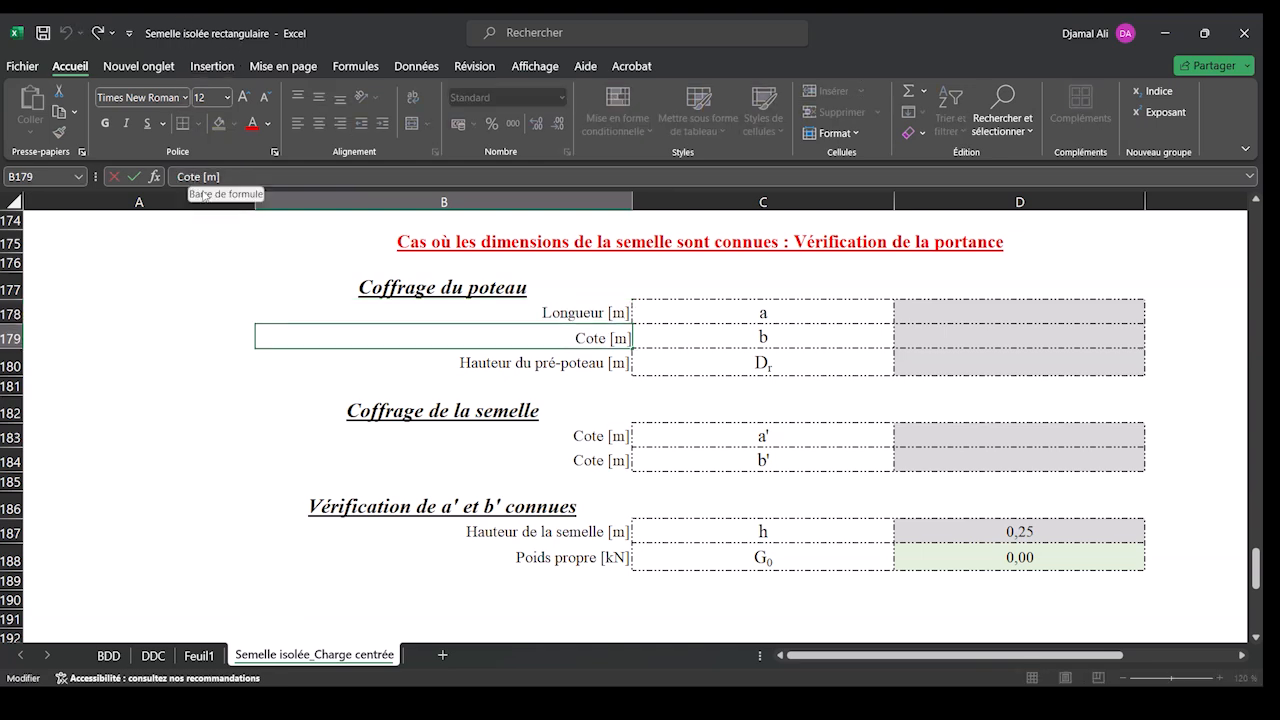
pyautogui.press('BackSpace')
pyautogui.press('BackSpace')
pyautogui.press('BackSpace')
pyautogui.press('BackSpace')
pyautogui.press('BackSpace')
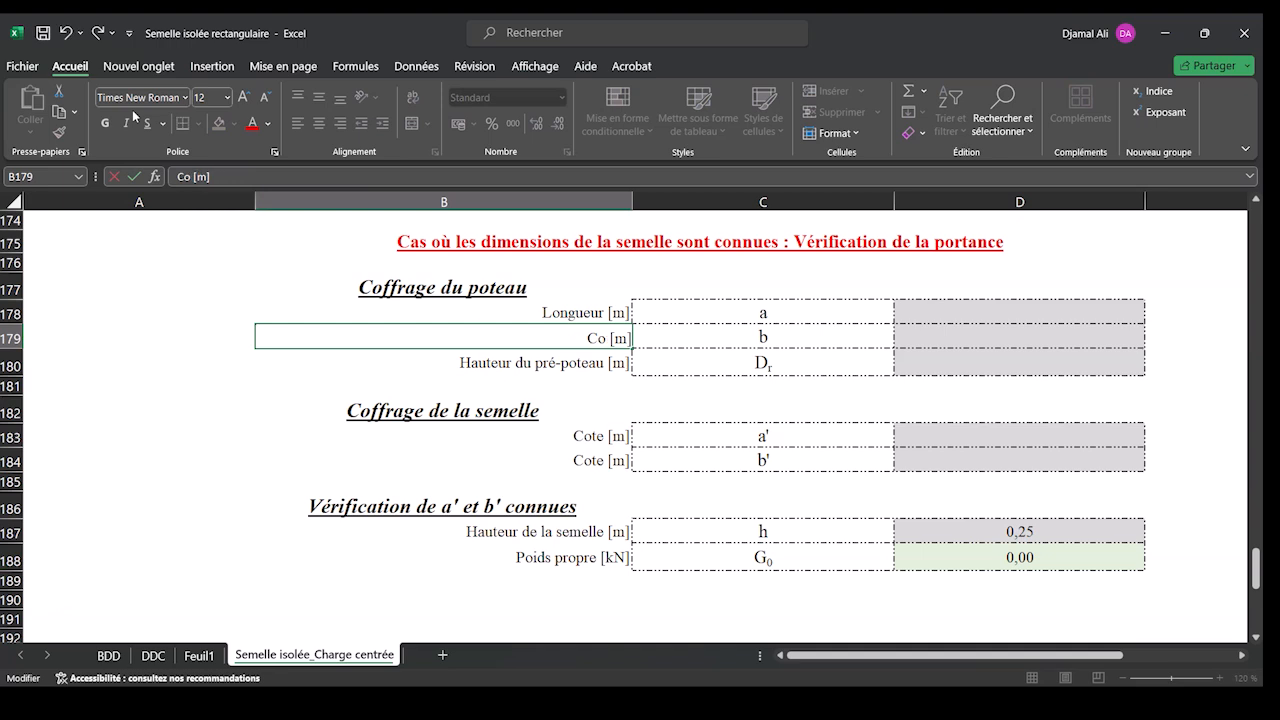
pyautogui.write('Large')
pyautogui.press('Left')
pyautogui.write('ur')
pyautogui.press('Return')
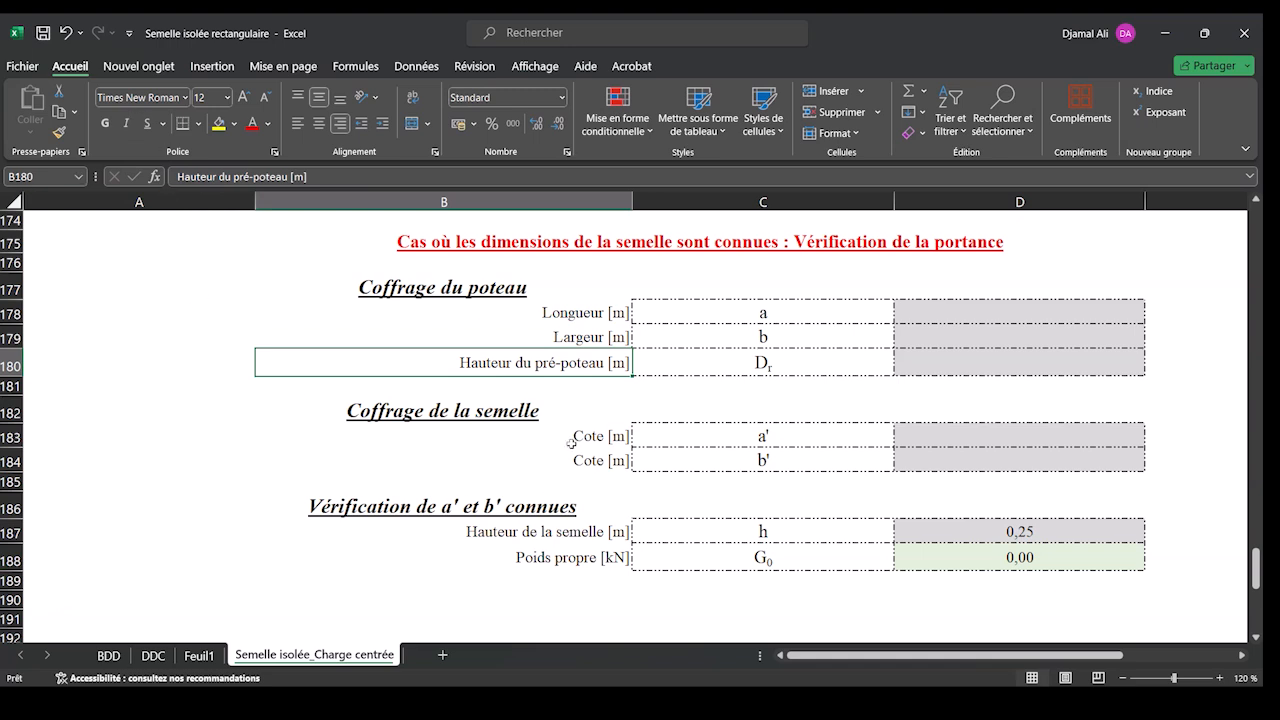
# Step: Copy the "Longueur [m]" label from B178 to B183 for footing dimension a'
pyautogui.click(617, 316)
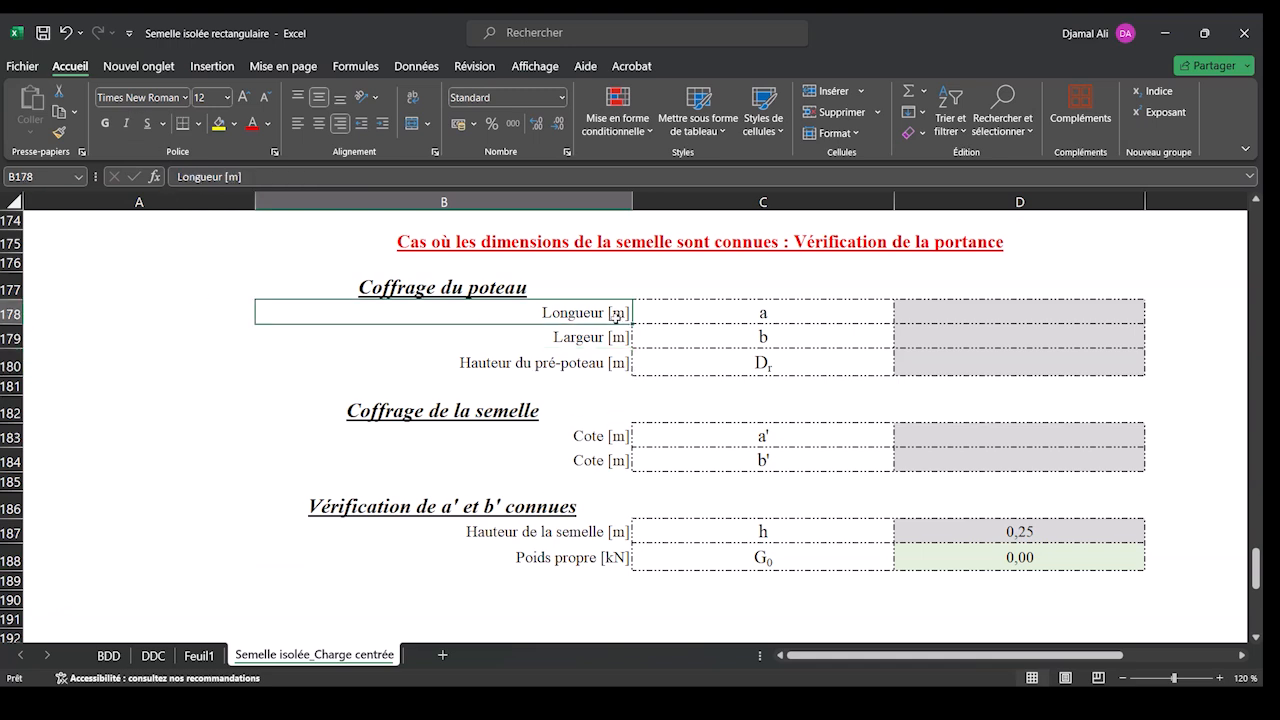
pyautogui.hotkey('ctrl', 'c')
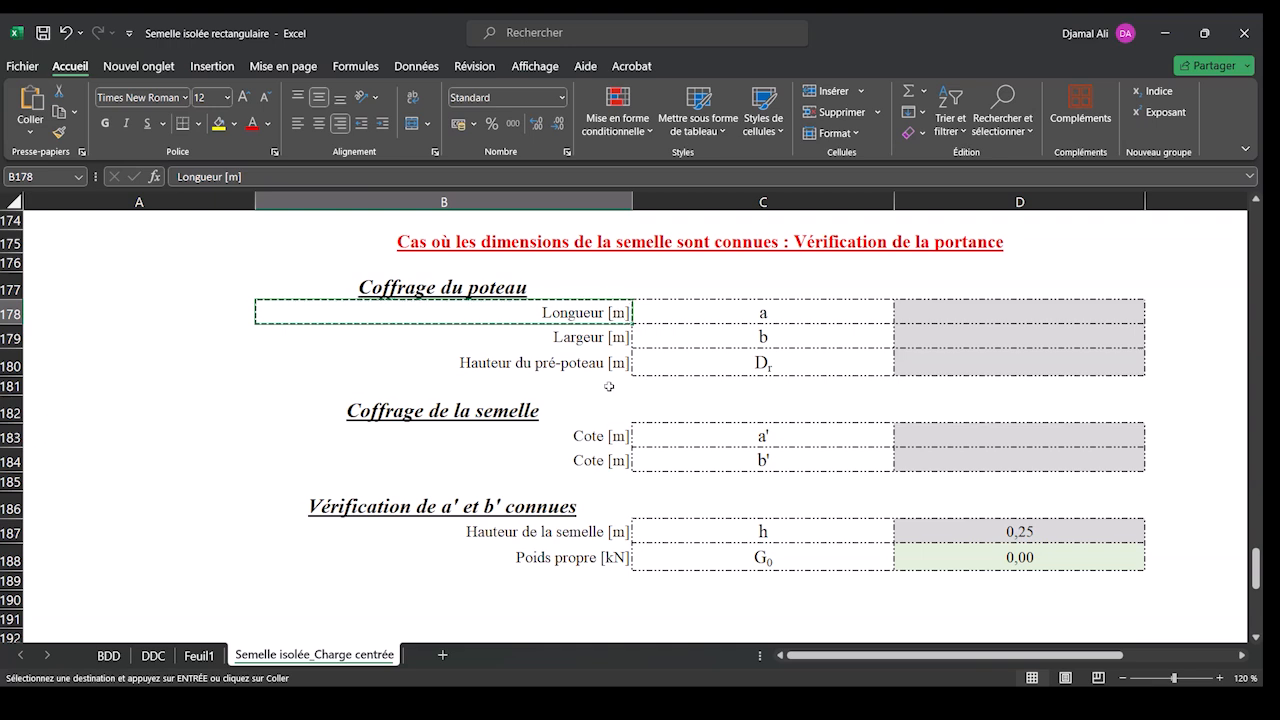
pyautogui.click(604, 432)
pyautogui.hotkey('ctrl', 'v')
pyautogui.press('Escape')
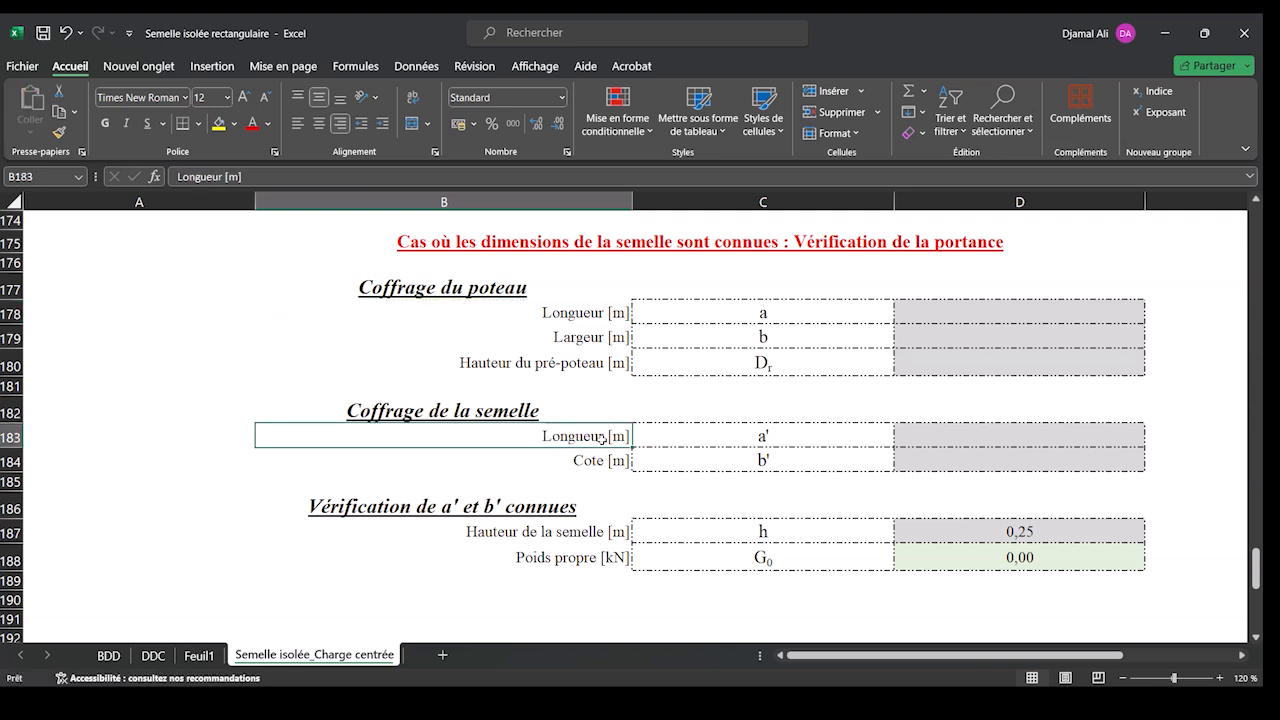
# Step: Copy the "Largeur [m]" label from B179 to B184 for footing dimension b'
pyautogui.click(612, 337)
pyautogui.hotkey('ctrl', 'c')
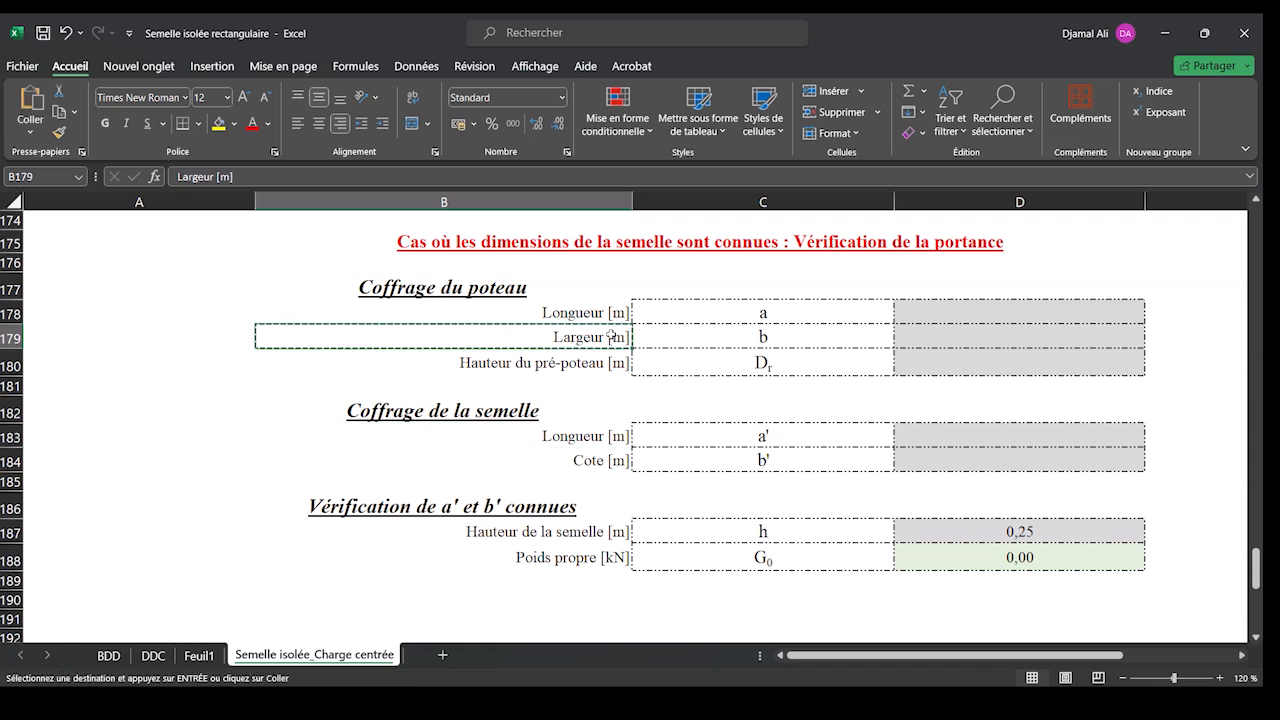
pyautogui.click(616, 464)
pyautogui.hotkey('ctrl', 'v')
pyautogui.press('Escape')
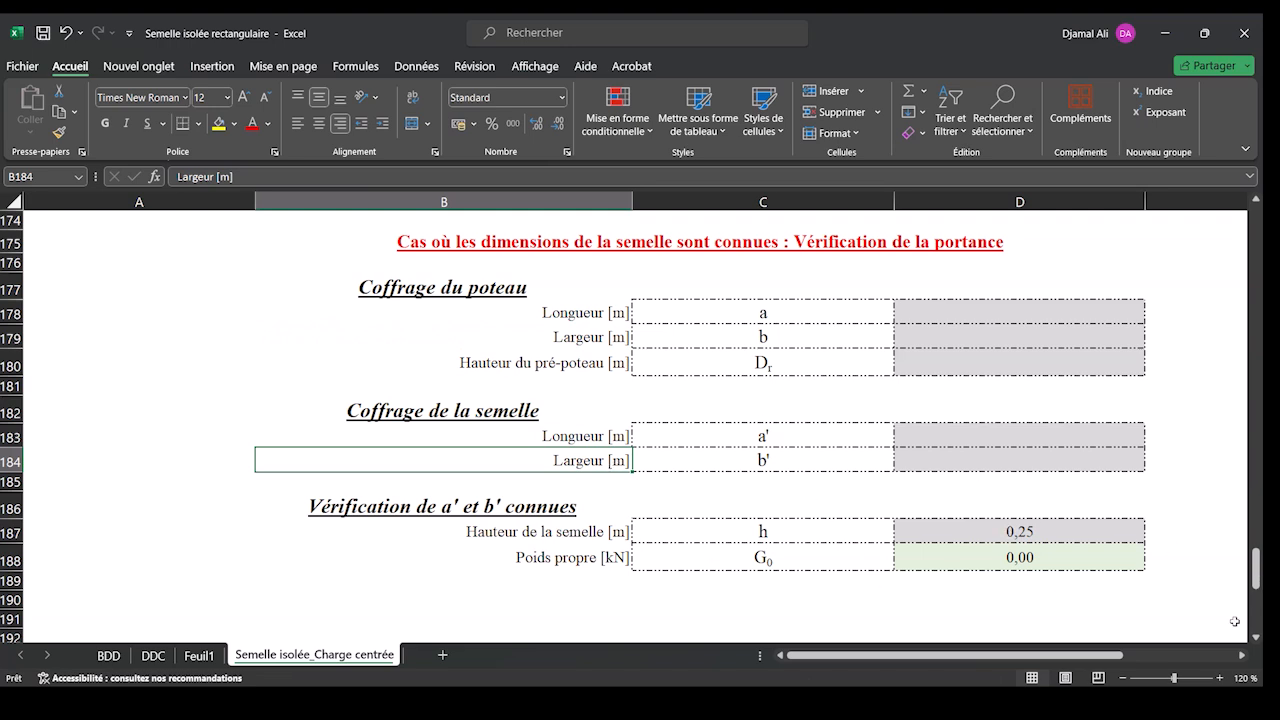
# Step: Multiply the column term D178*D179 in the G0 formula of D188 by the pre-column height in D180
pyautogui.click(1257, 638)
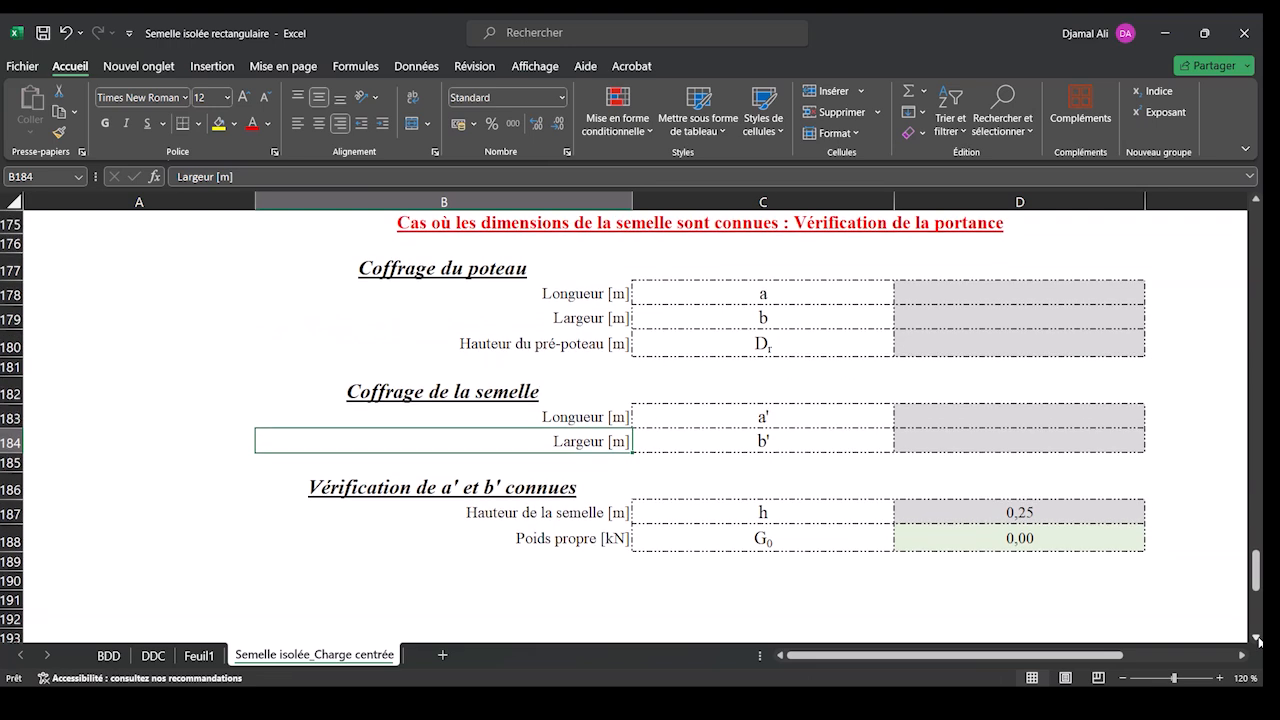
pyautogui.click(1257, 638)
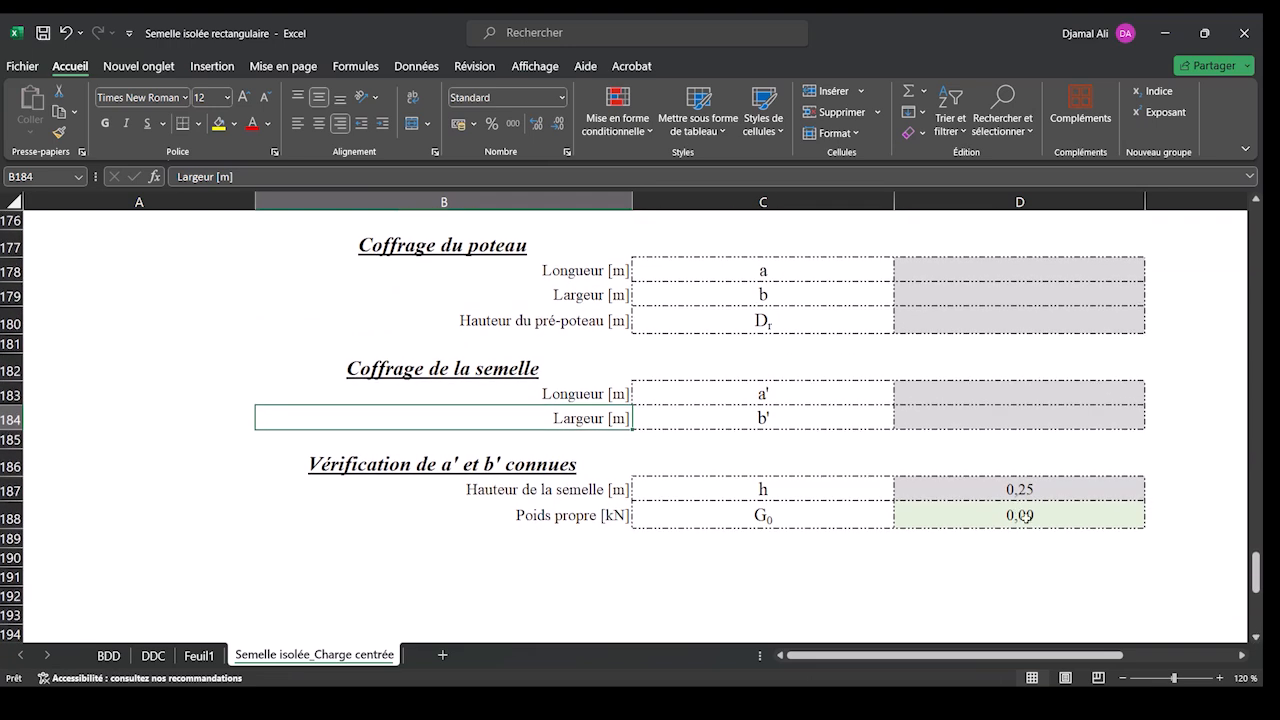
pyautogui.click(1030, 518)
pyautogui.press('F2')
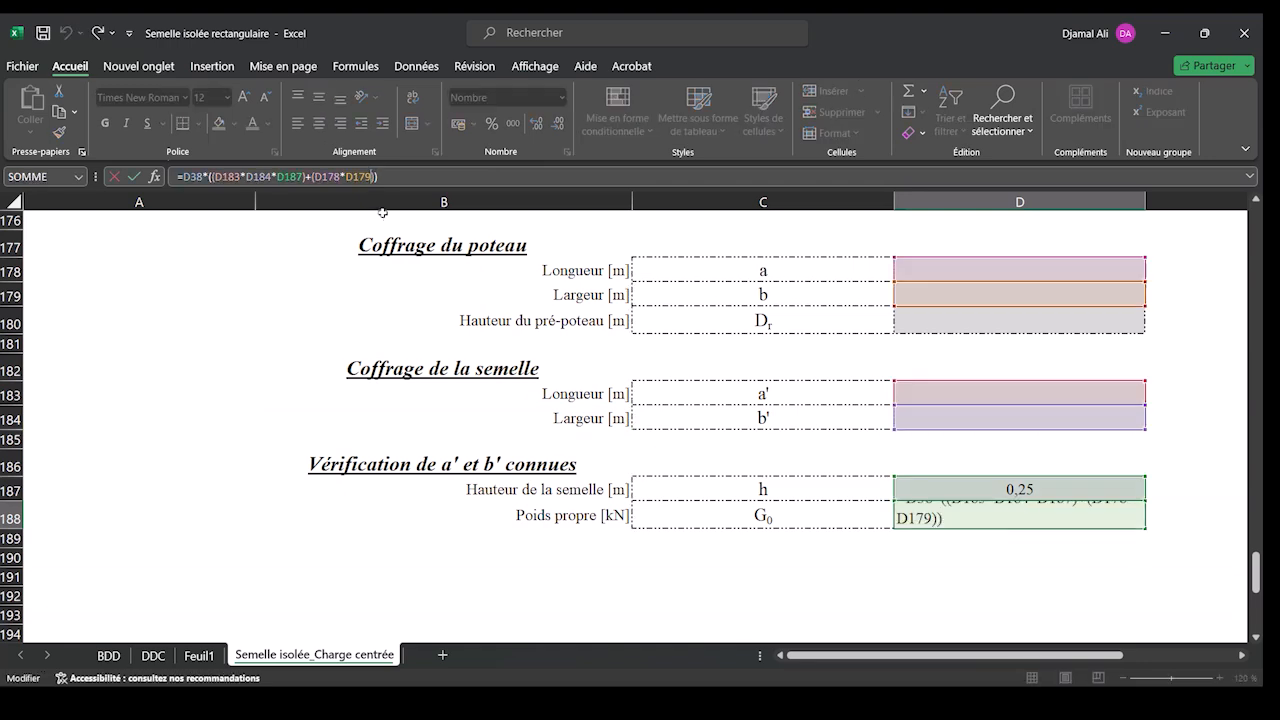
pyautogui.write('*')
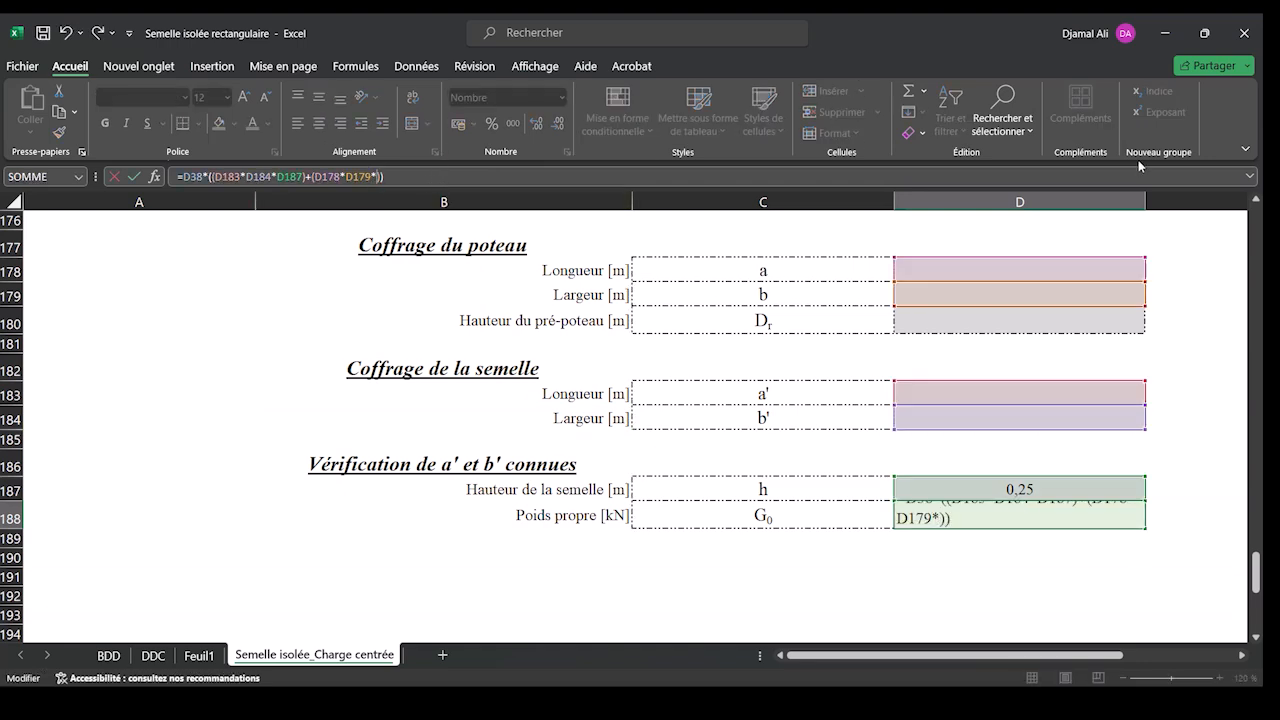
pyautogui.click(1000, 320)
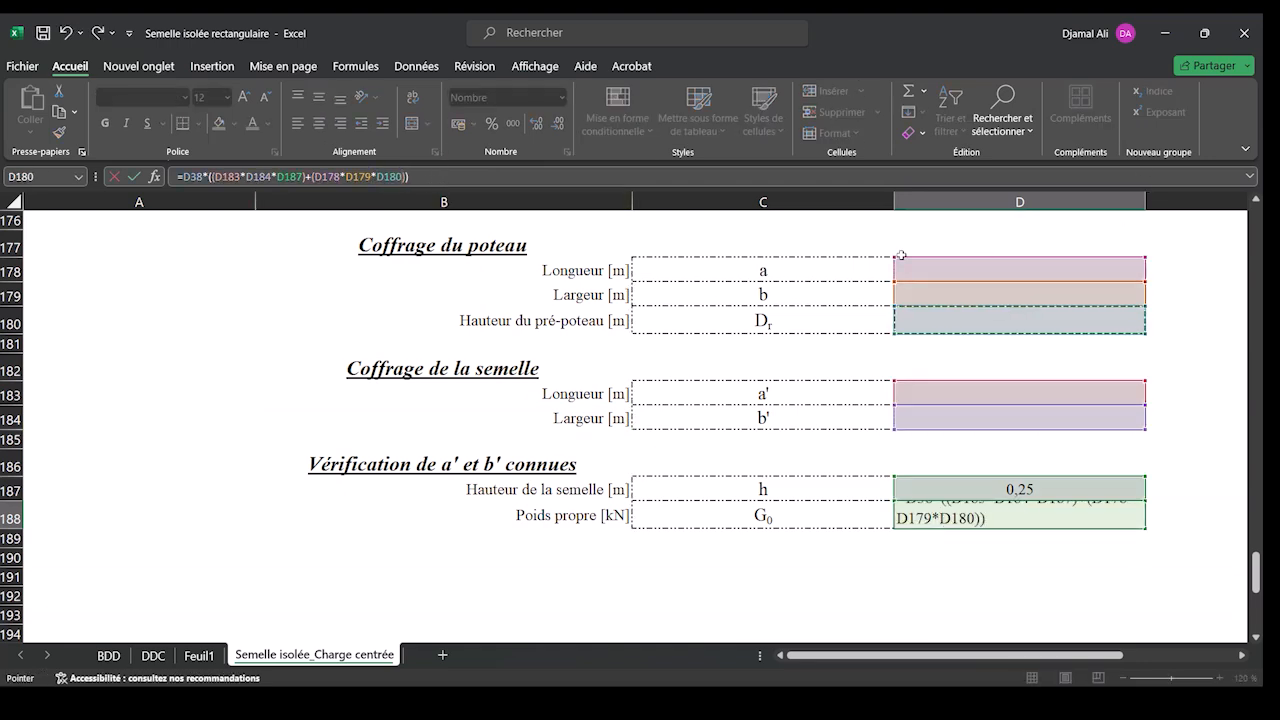
# Step: Append the soil unit weight to the G0 formula as +D77, followed by two opening parentheses
pyautogui.click(538, 175)
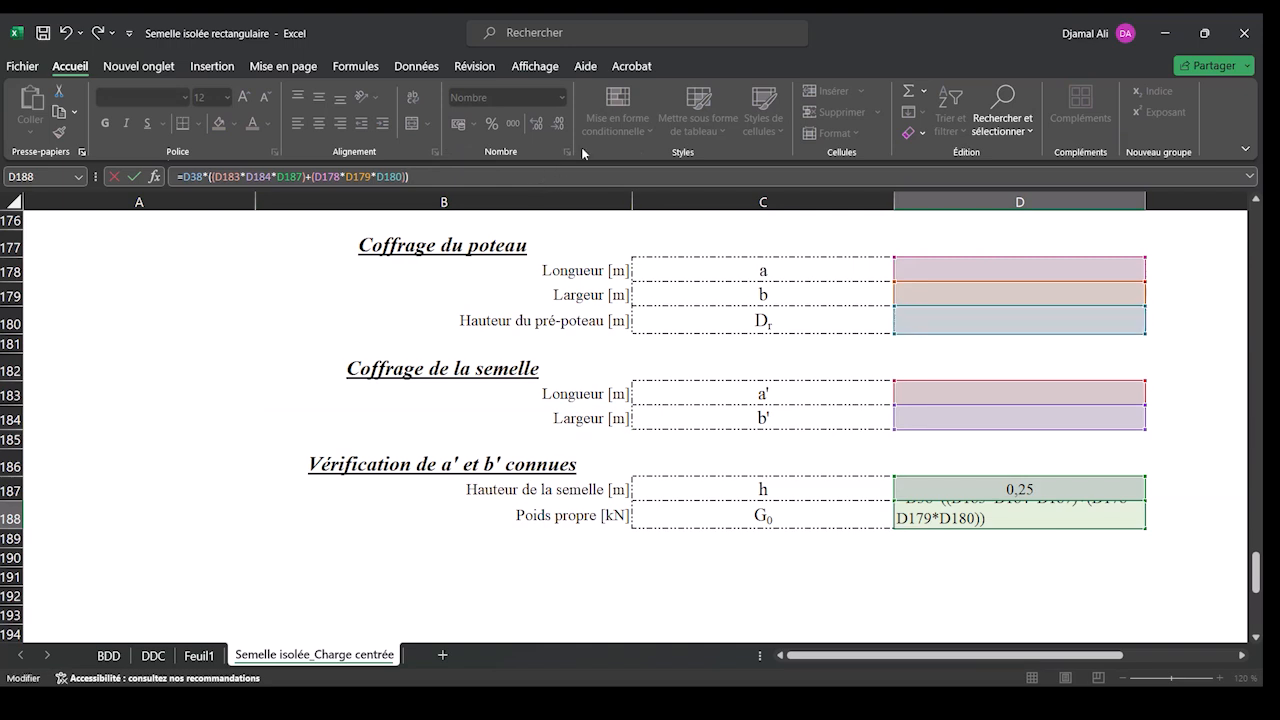
pyautogui.write('+')
pyautogui.moveTo(1258, 586); pyautogui.dragTo(1248, 366)
pyautogui.click(1013, 414)
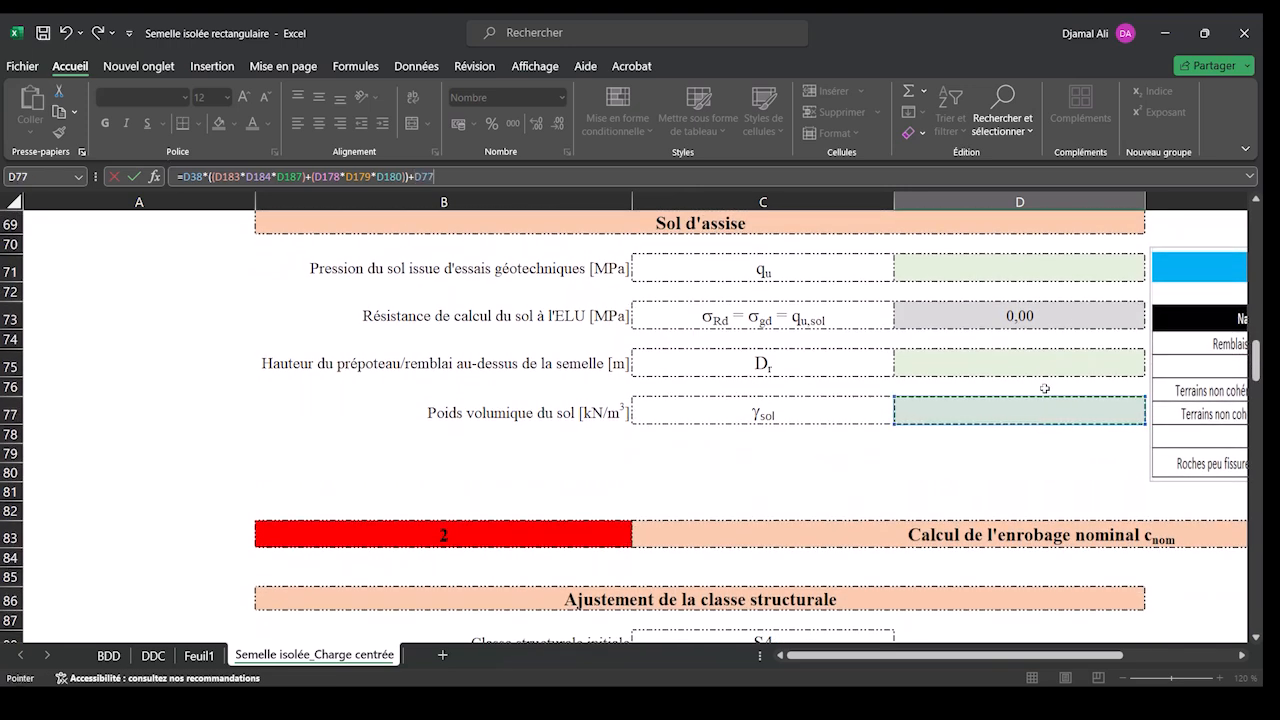
pyautogui.write('((')
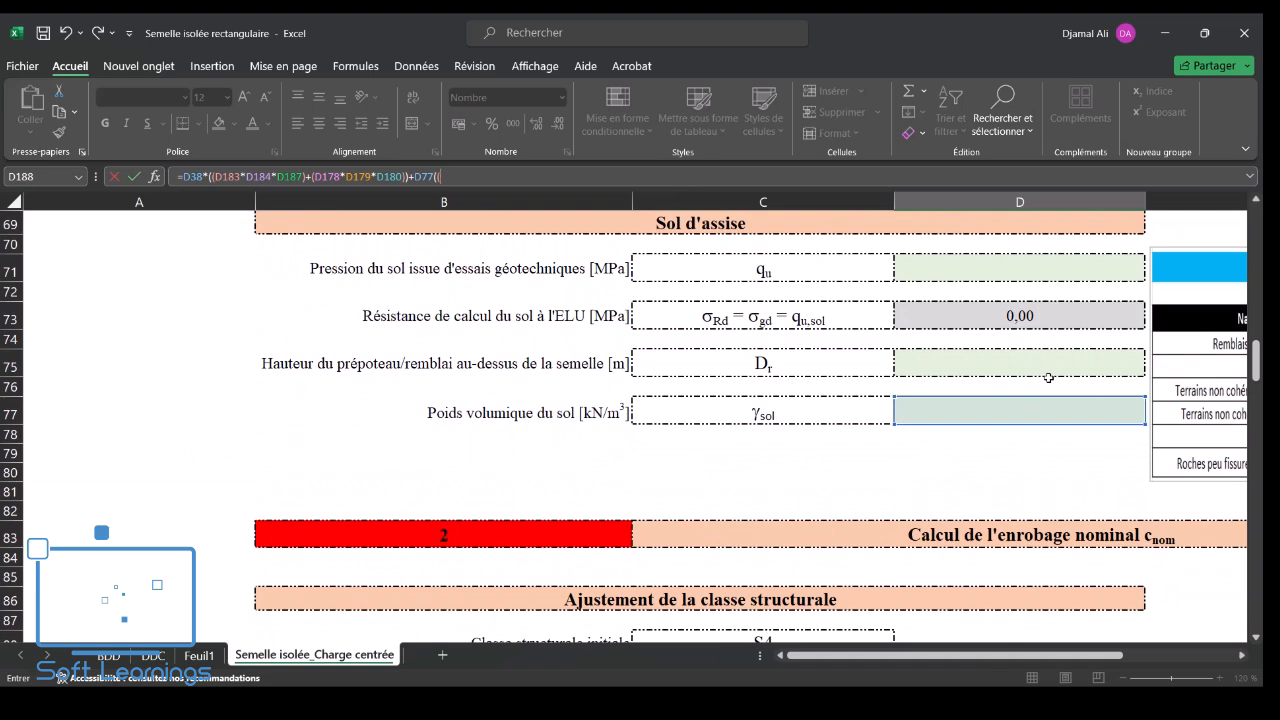
# Step: Add the footing area D183*D184 to the soil term of the G0 formula and close its parenthesis
pyautogui.moveTo(1256, 360); pyautogui.dragTo(1222, 542)
pyautogui.click(923, 527)
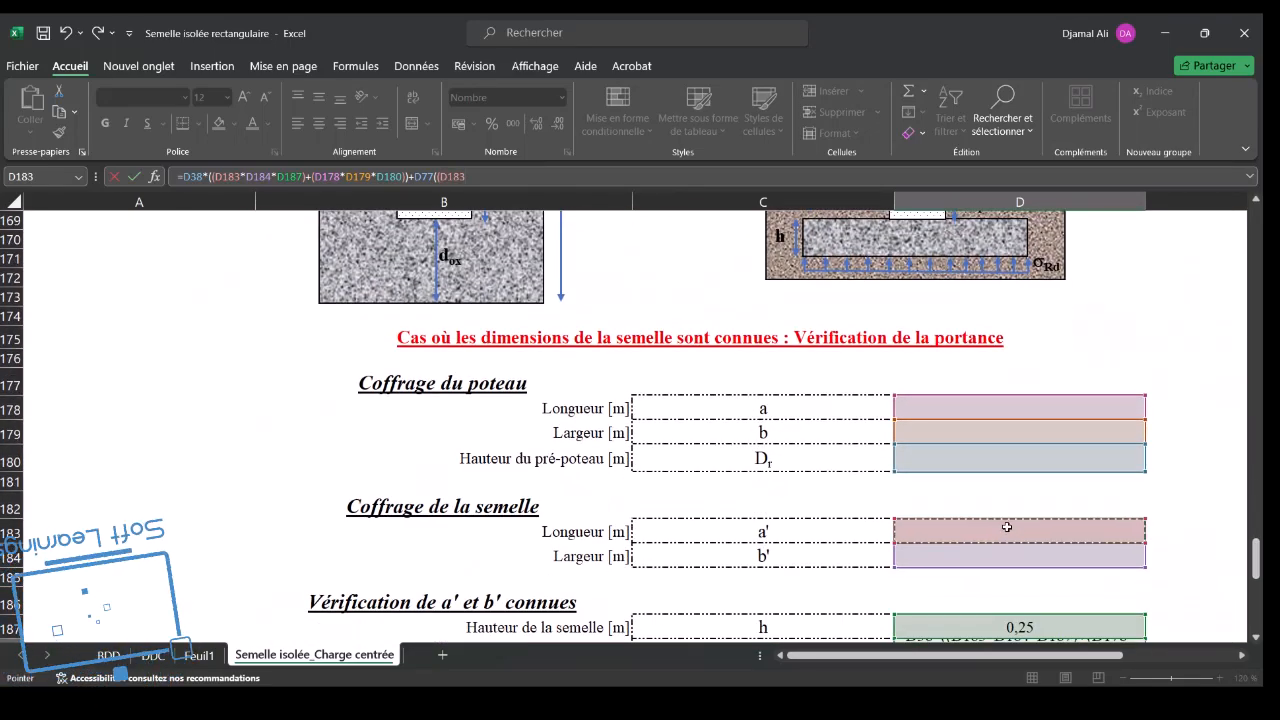
pyautogui.write('*')
pyautogui.click(1024, 553)
pyautogui.write(')')
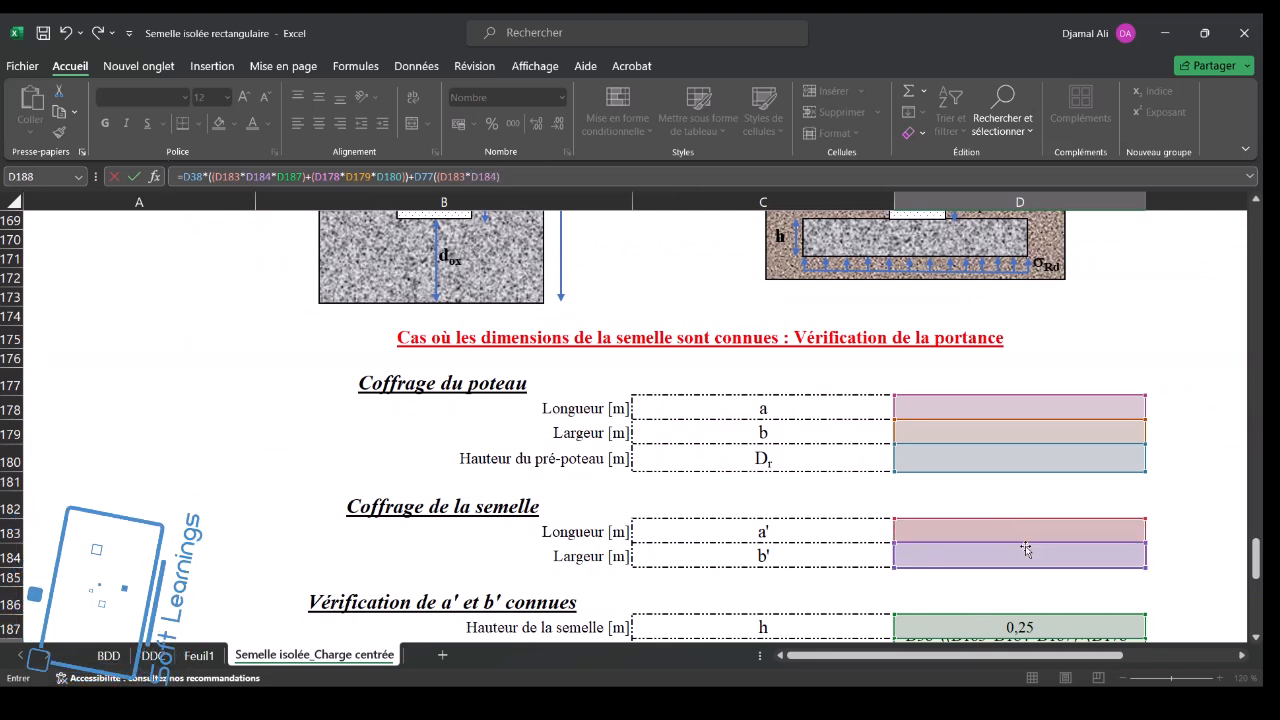
# Step: Subtract the column area (D178*D179) in the soil term, multiply the term by D180, and enter the G0 formula
pyautogui.write('-(')
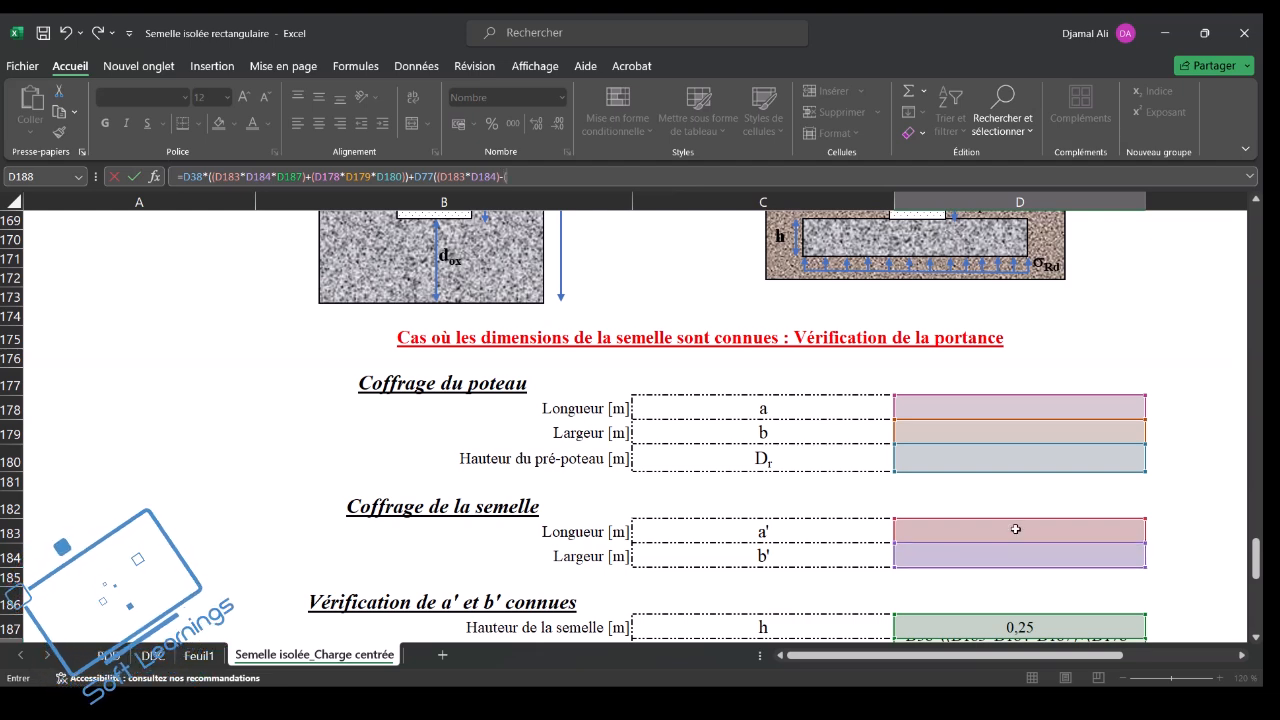
pyautogui.click(1090, 413)
pyautogui.write('*')
pyautogui.click(1042, 430)
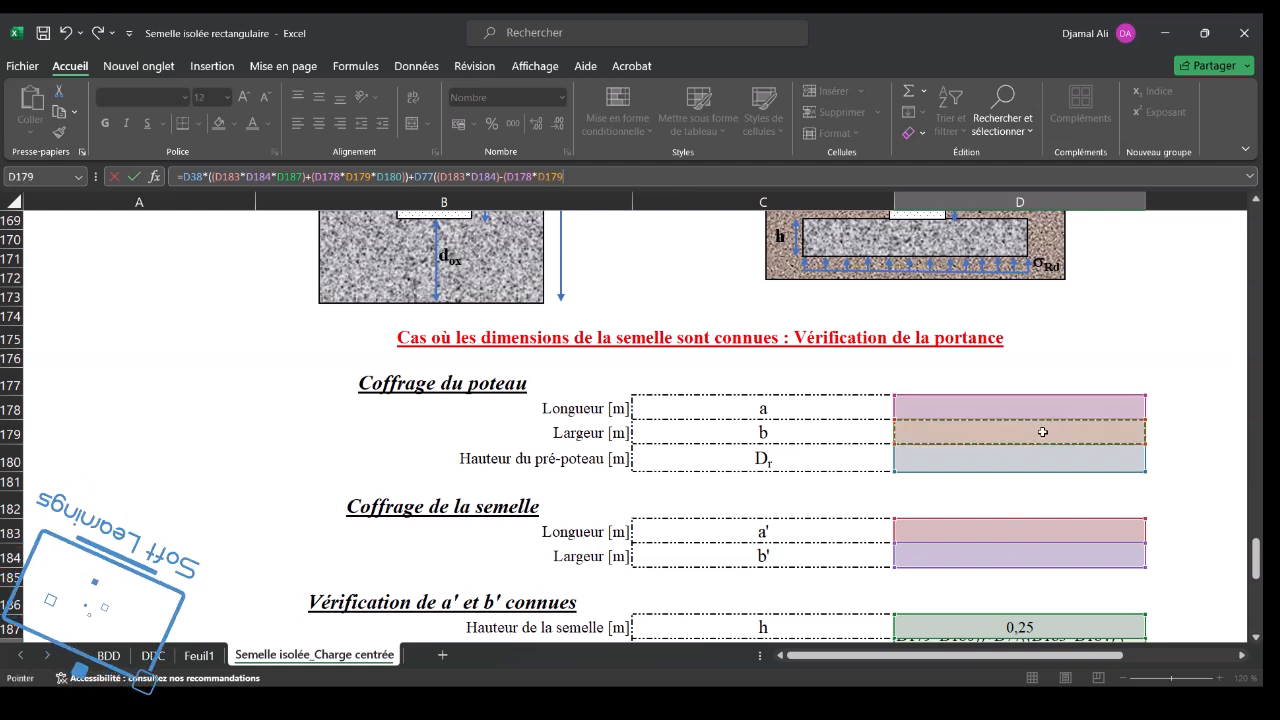
pyautogui.write(')')
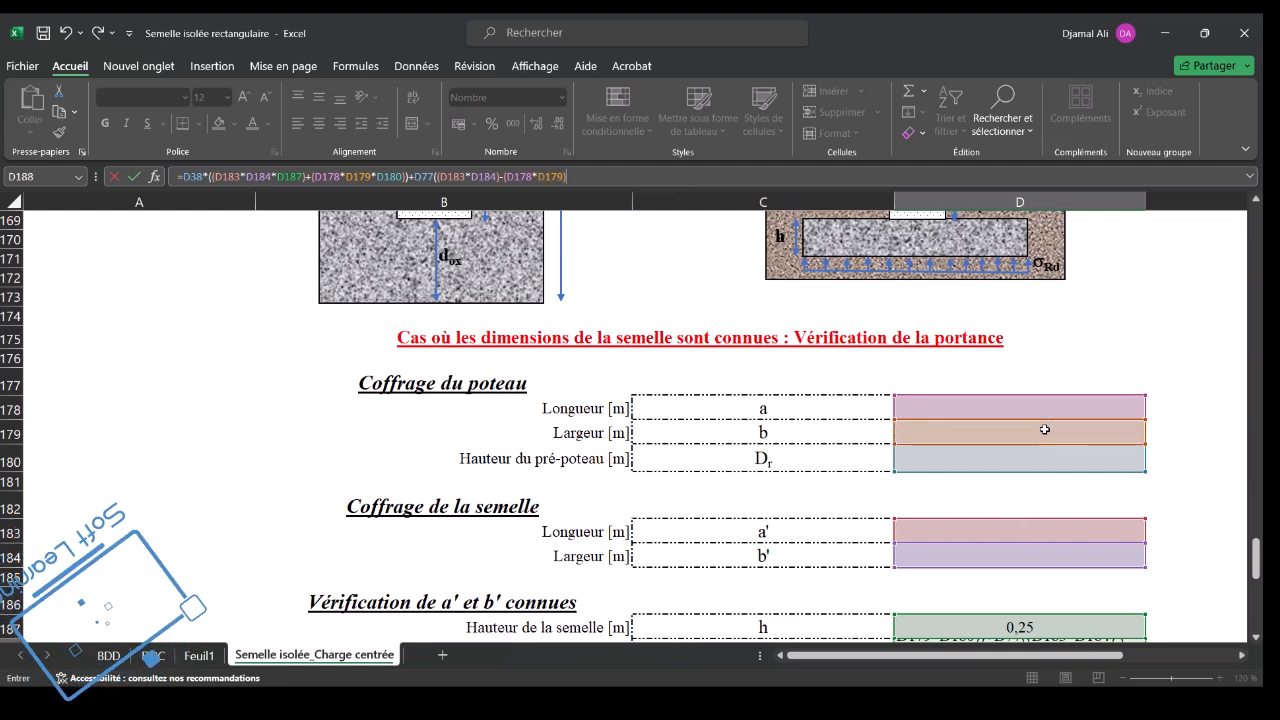
pyautogui.write(')*')
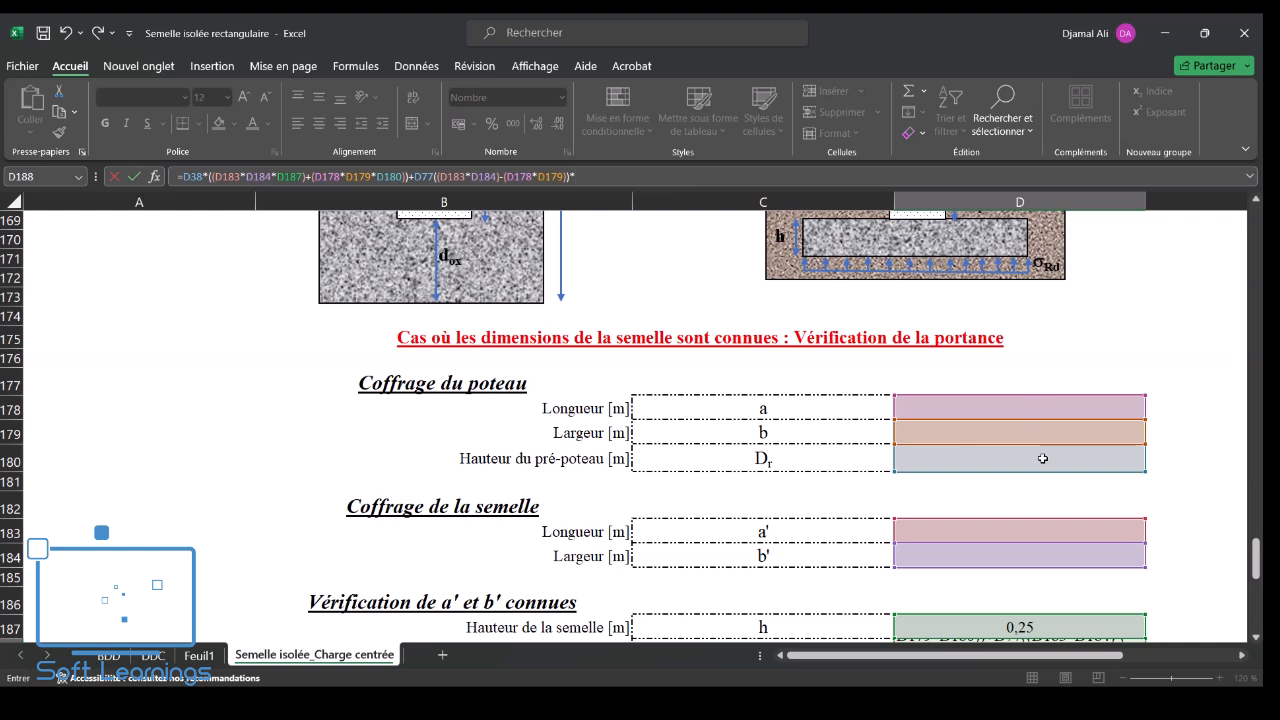
pyautogui.click(1041, 458)
pyautogui.press('Return')
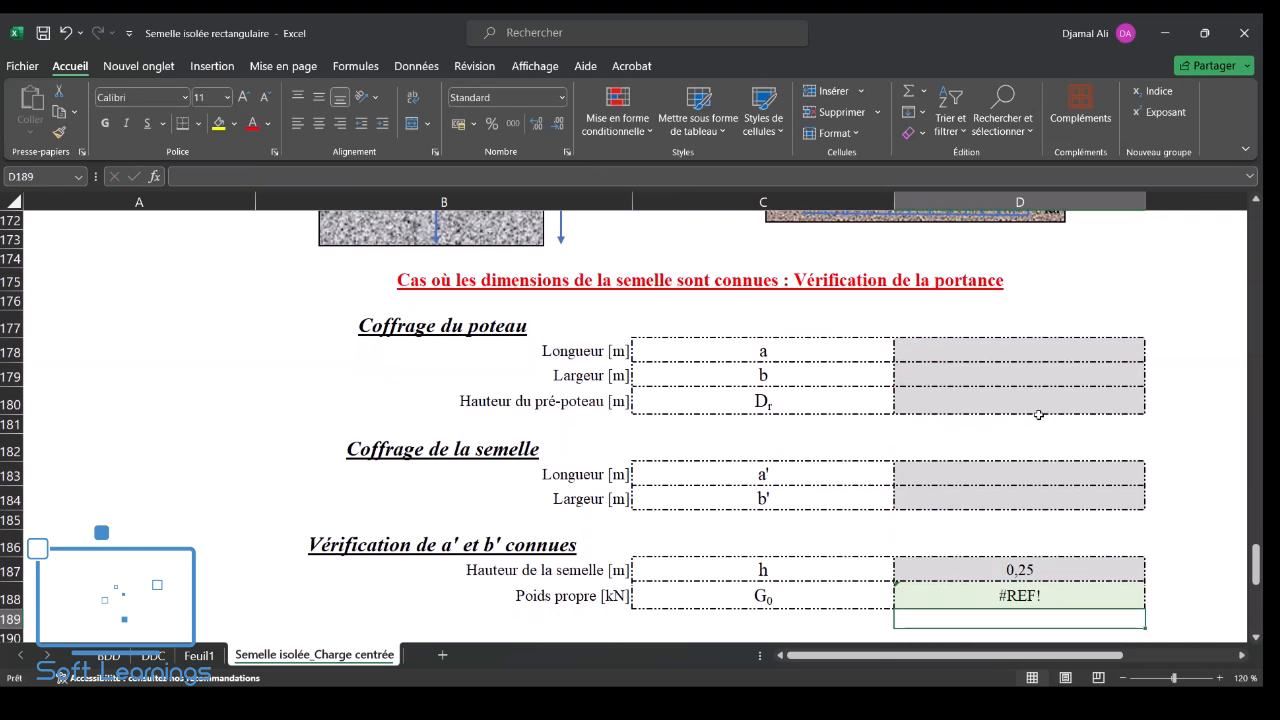
# Step: Examine the error in the G0 formula of D188 with the step-by-step formula evaluation
pyautogui.click(1106, 595)
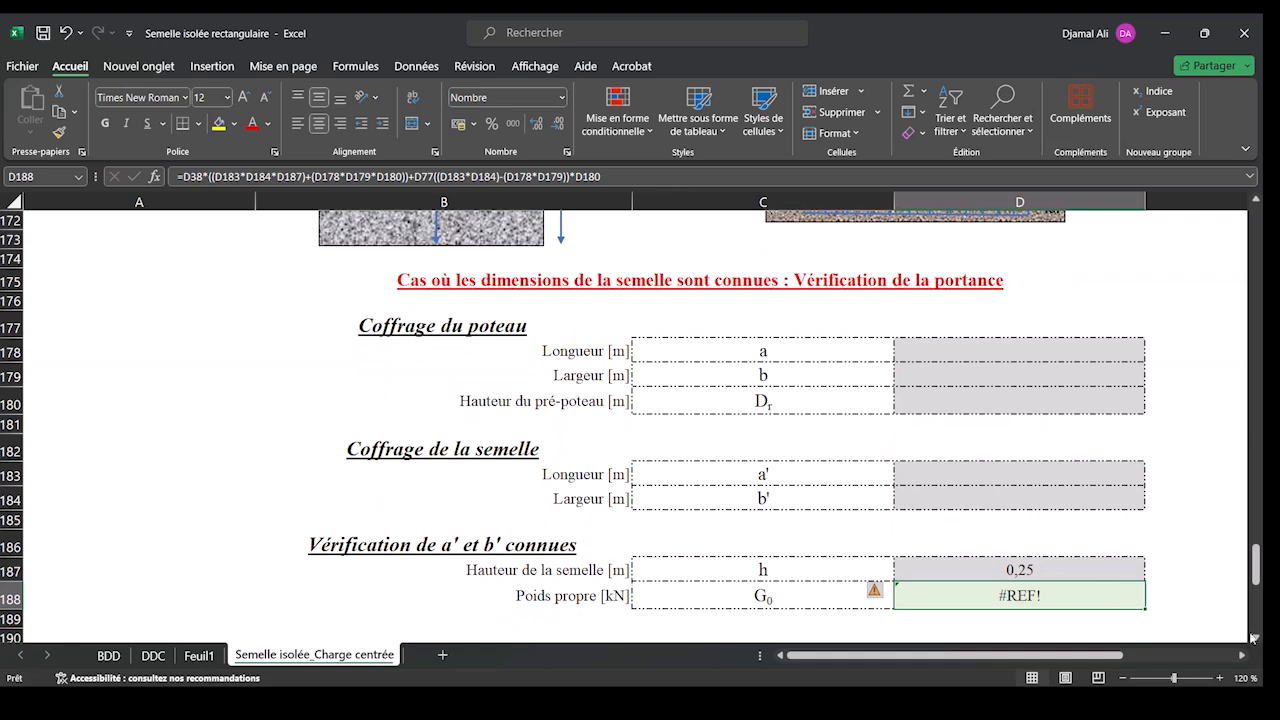
pyautogui.scroll(-1, 743, 467)
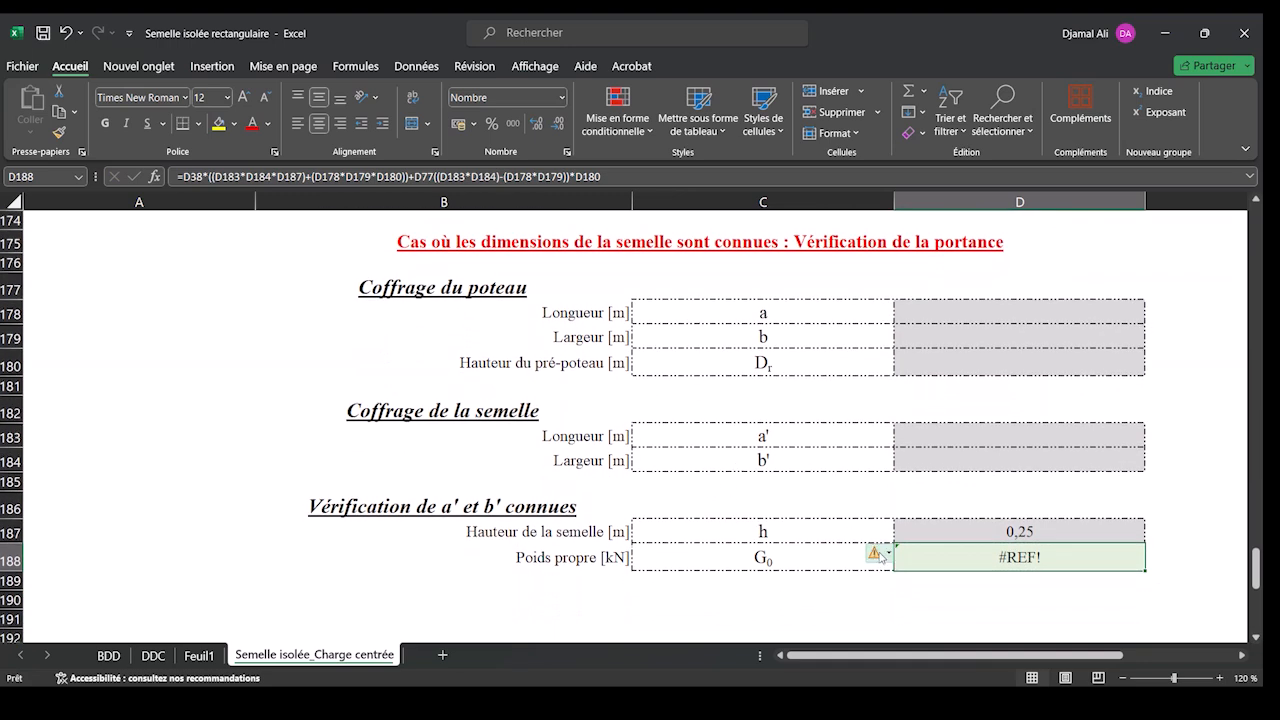
pyautogui.click(880, 555)
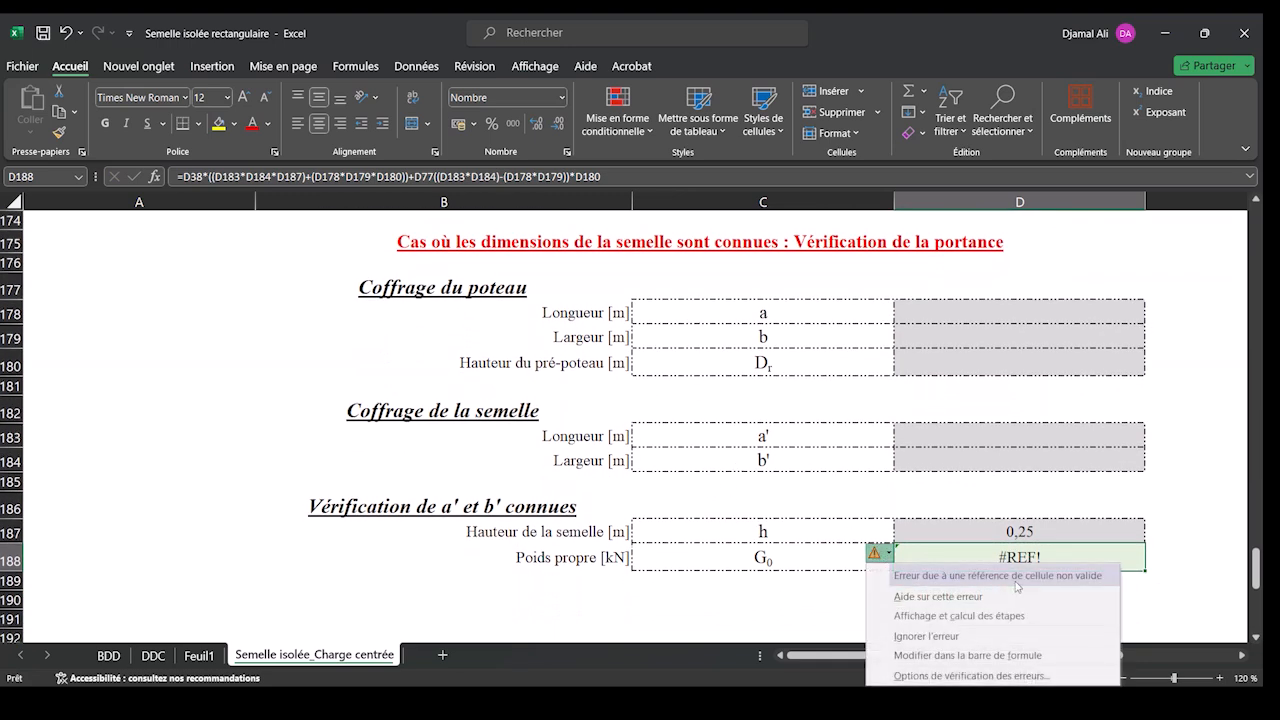
pyautogui.click(1158, 530)
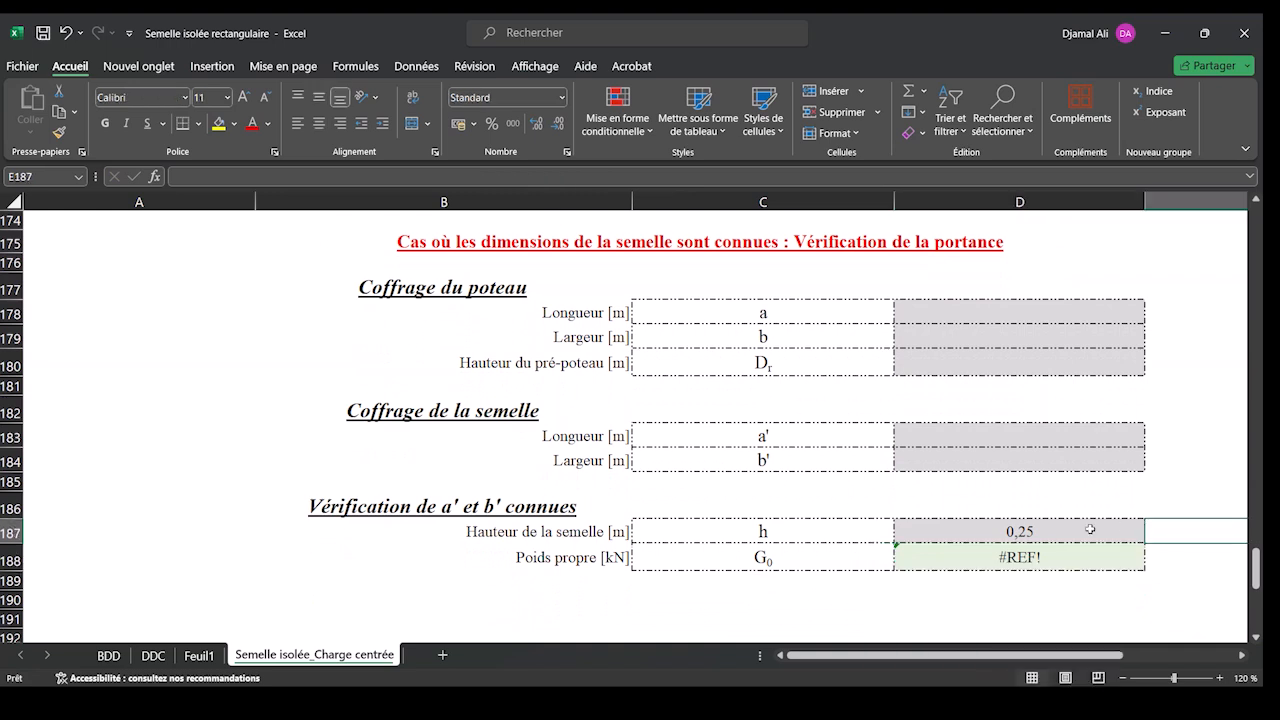
pyautogui.click(1052, 555)
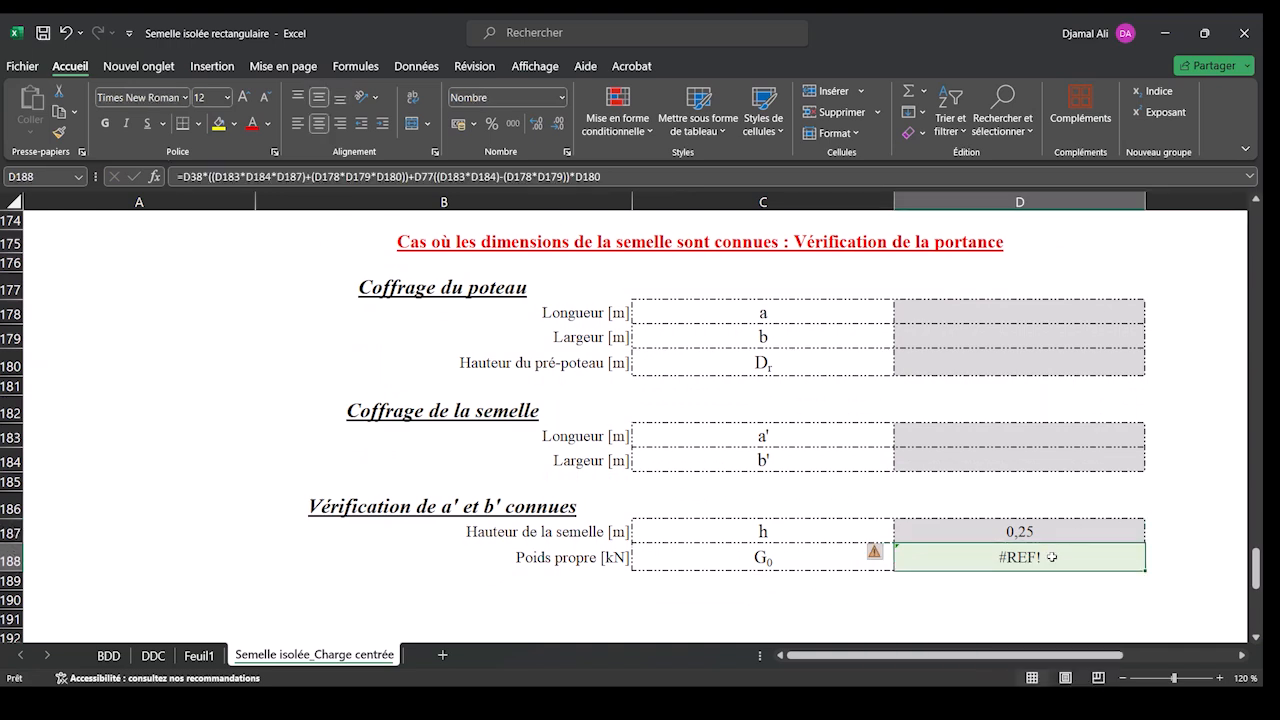
pyautogui.click(880, 555)
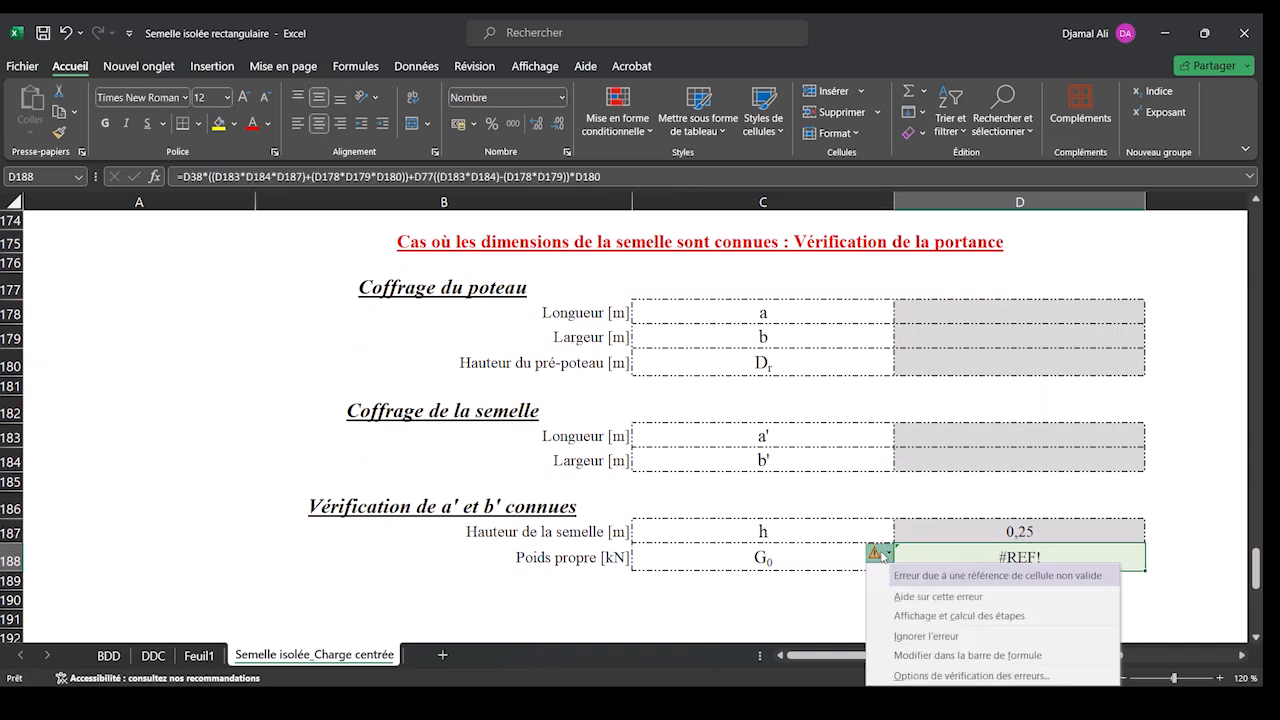
pyautogui.click(944, 616)
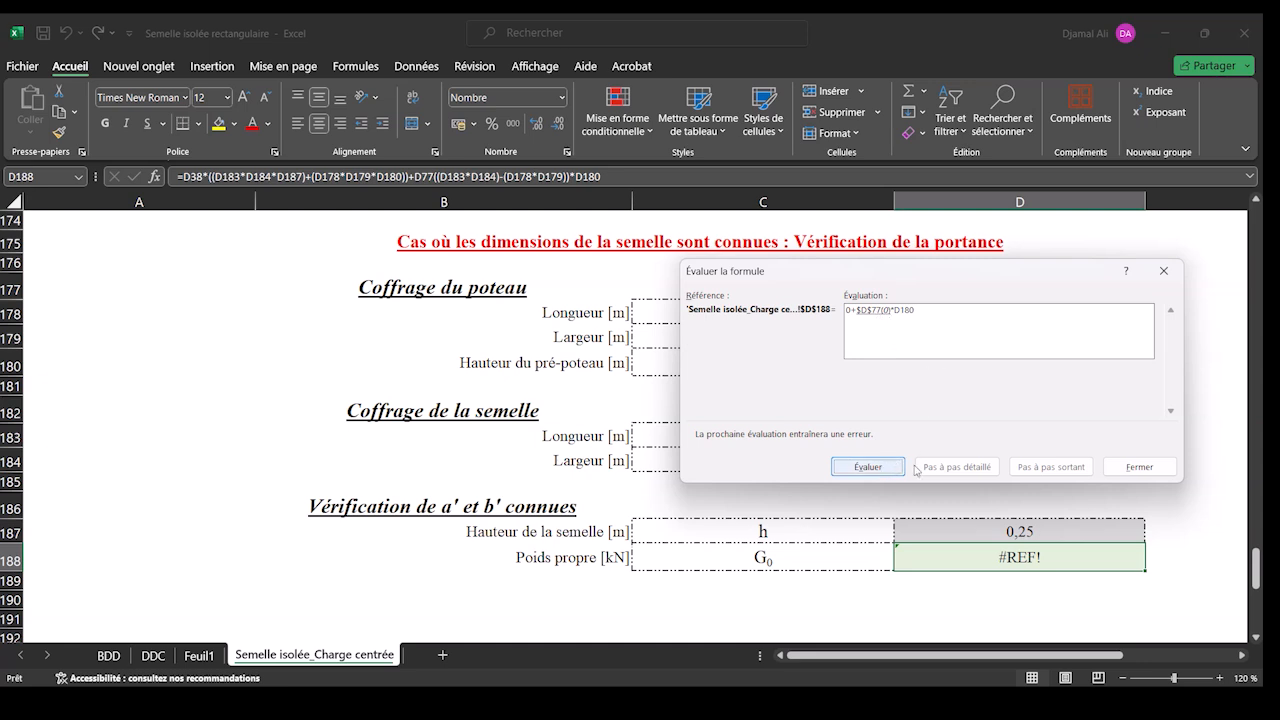
pyautogui.click(1140, 467)
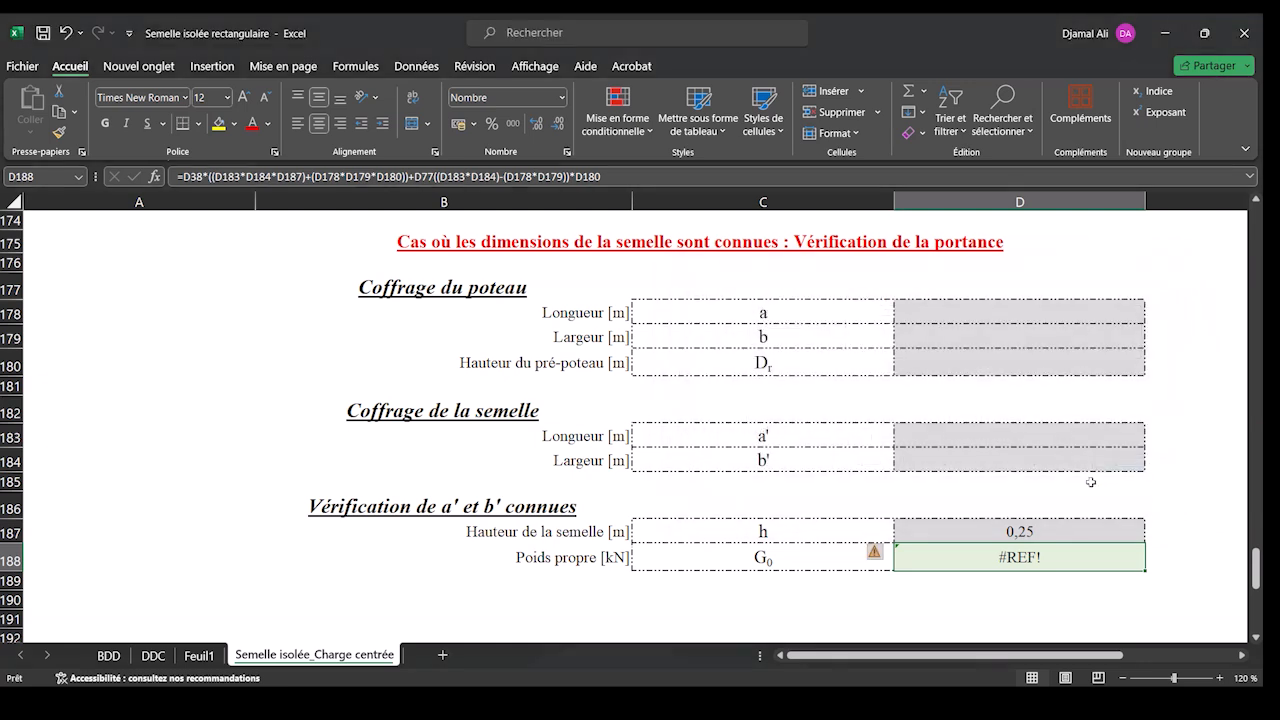
pyautogui.click(1137, 496)
# Step: Insert *D180 directly after D77 in the G0 formula of D188
pyautogui.click(1035, 556)
pyautogui.click(559, 176)
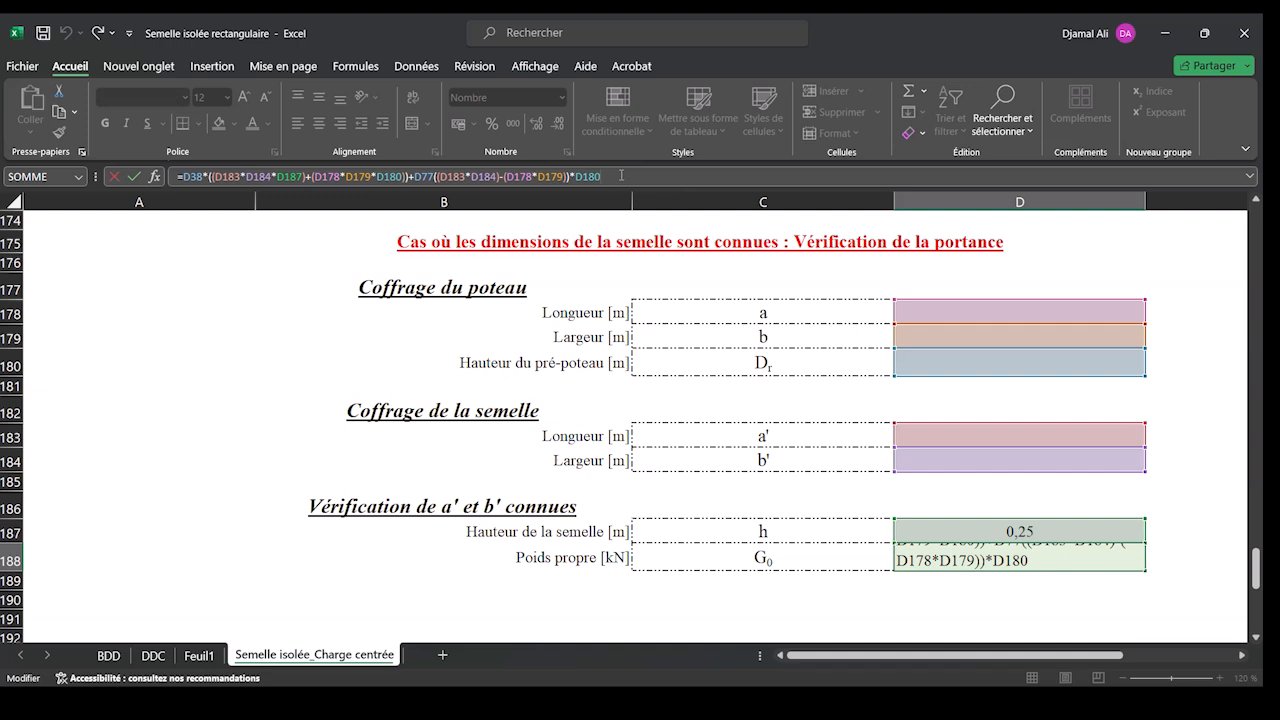
pyautogui.click(436, 176)
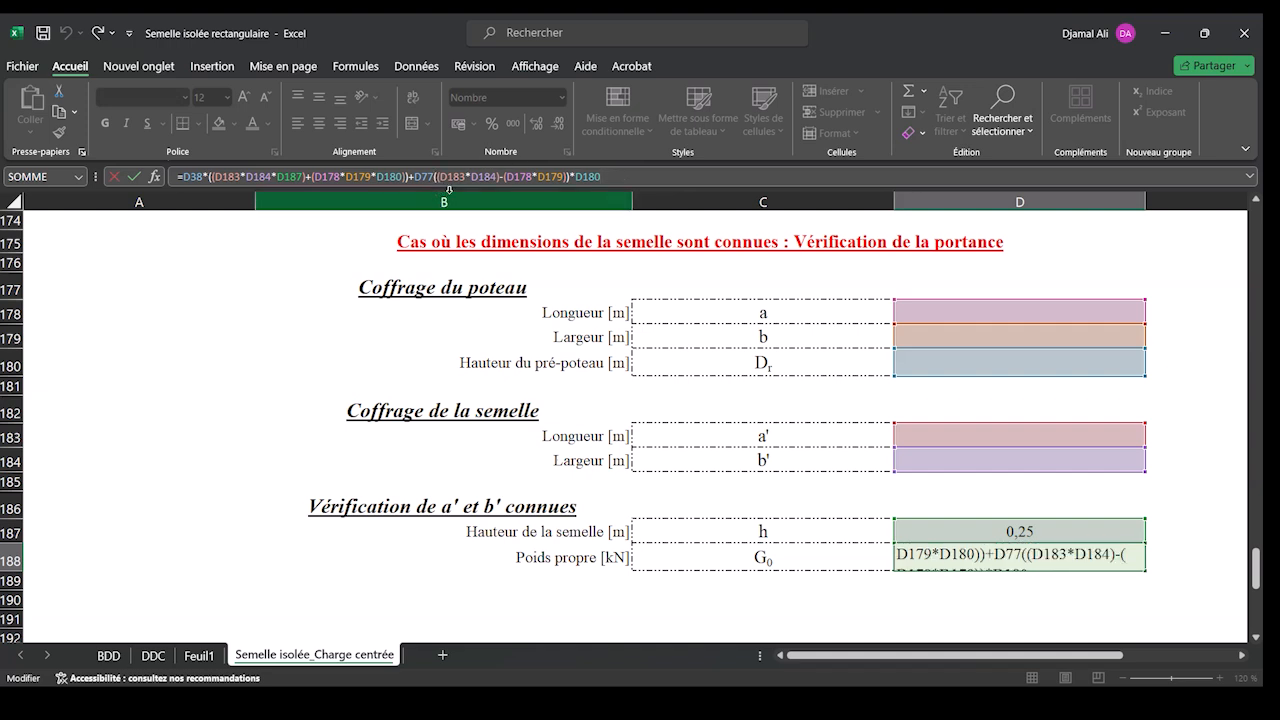
pyautogui.write('*')
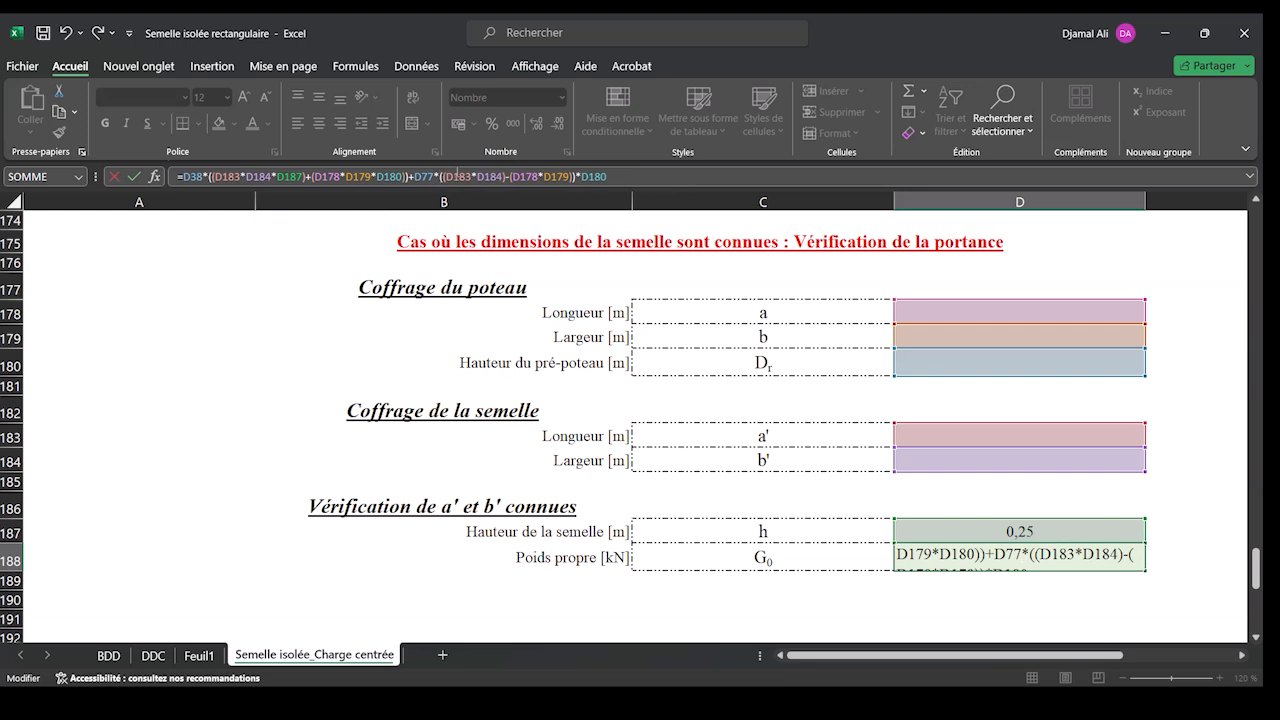
pyautogui.write('D180')
# Step: Remove the trailing *D180 from the end of the G0 formula and enter it
pyautogui.click(654, 172)
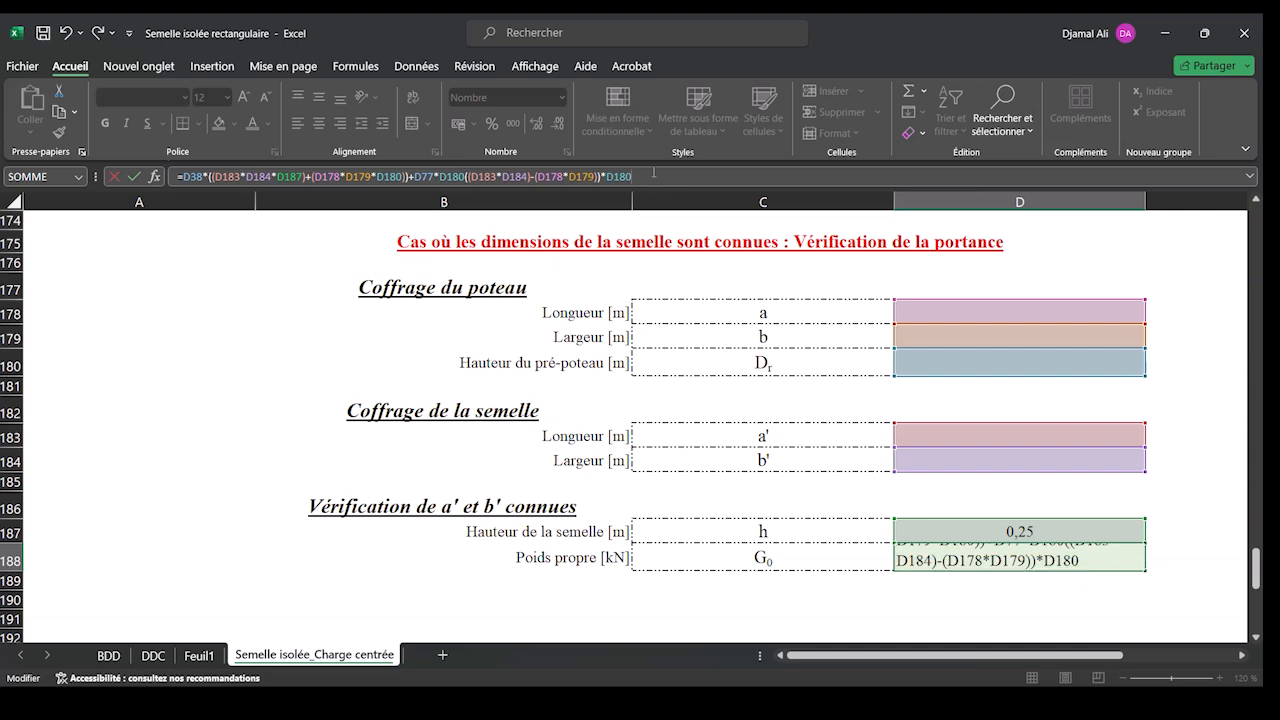
pyautogui.press('BackSpace')
pyautogui.press('BackSpace')
pyautogui.press('BackSpace')
pyautogui.press('BackSpace')
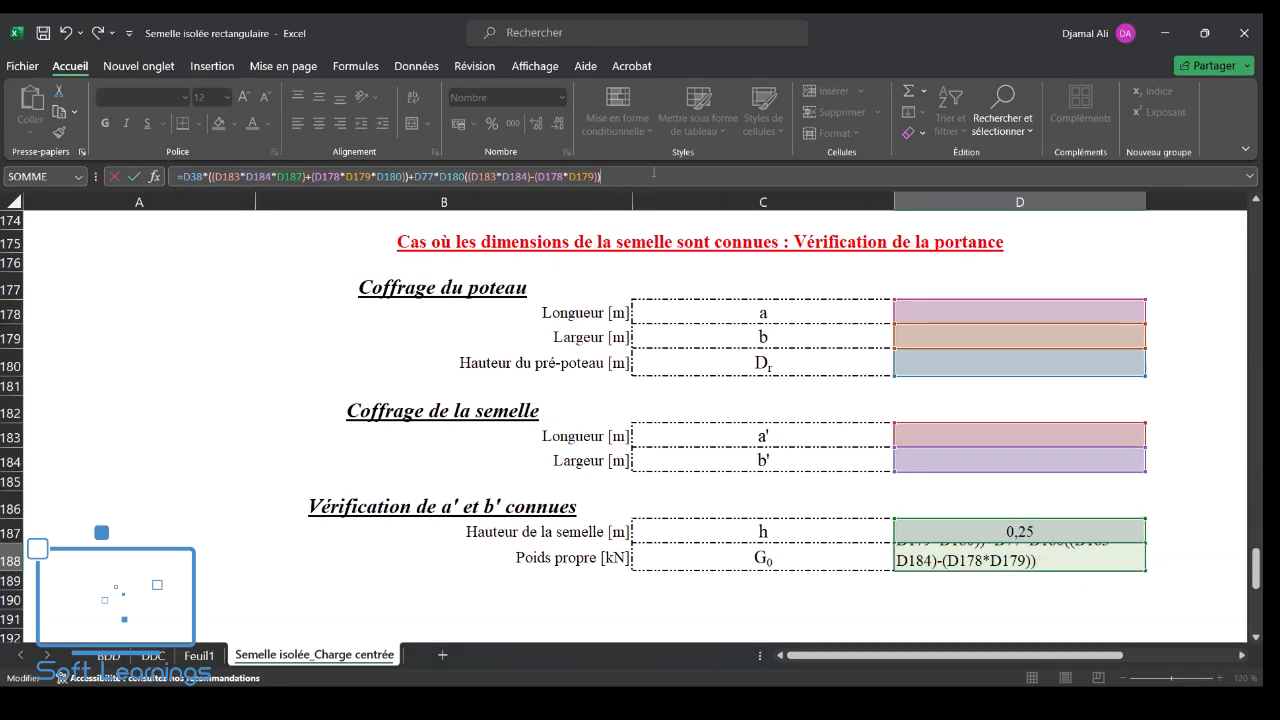
pyautogui.press('Return')
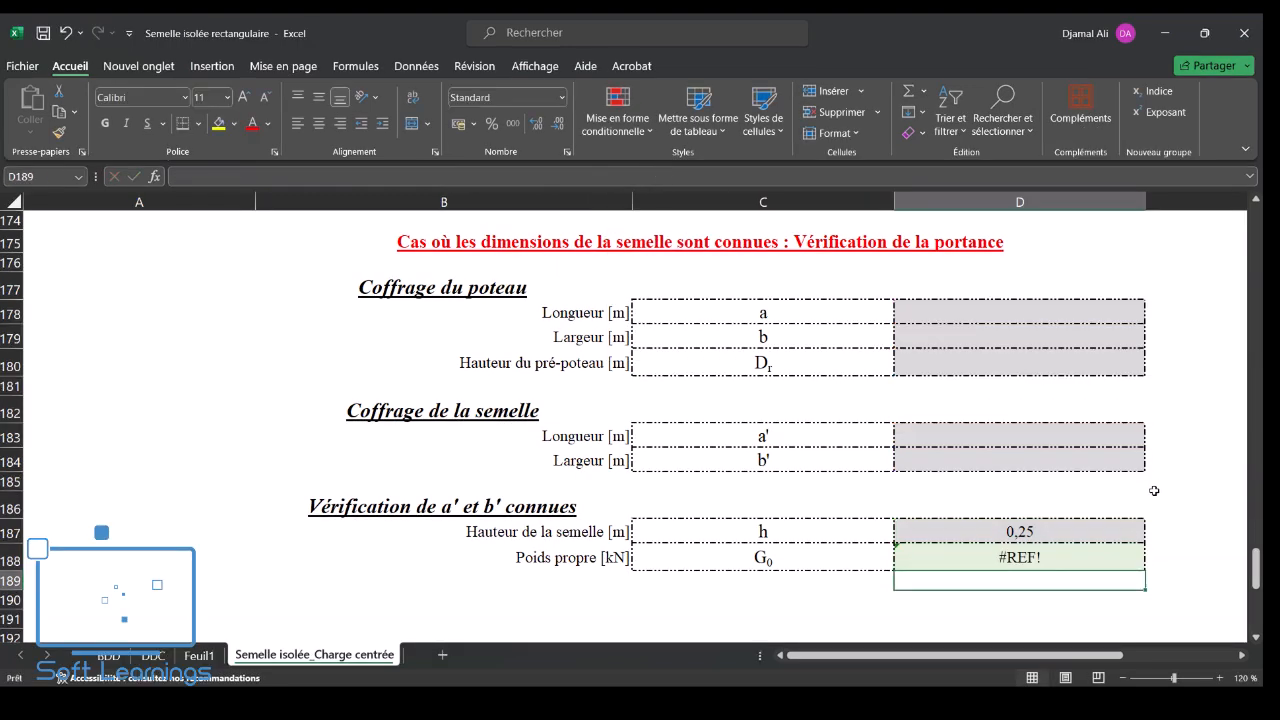
# Step: Enclose the concrete term and the soil term of the G0 formula in D188 each in its own parentheses and enter it
pyautogui.click(1054, 551)
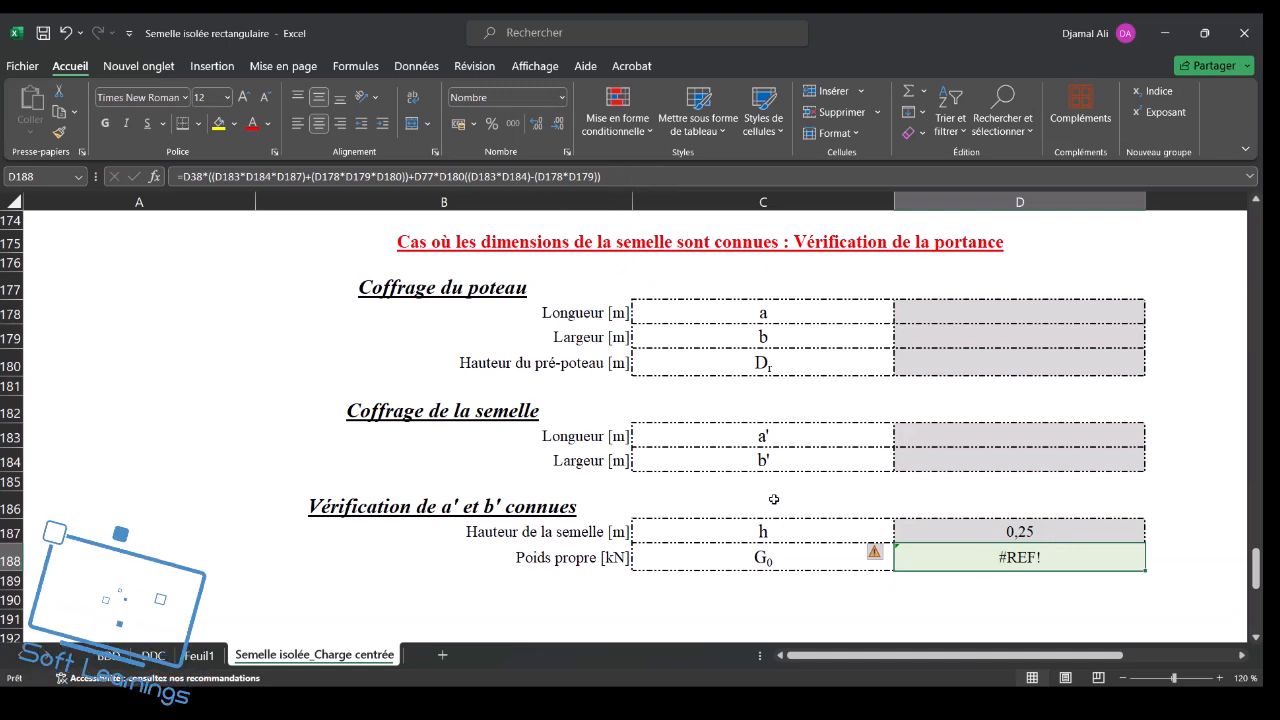
pyautogui.click(502, 200)
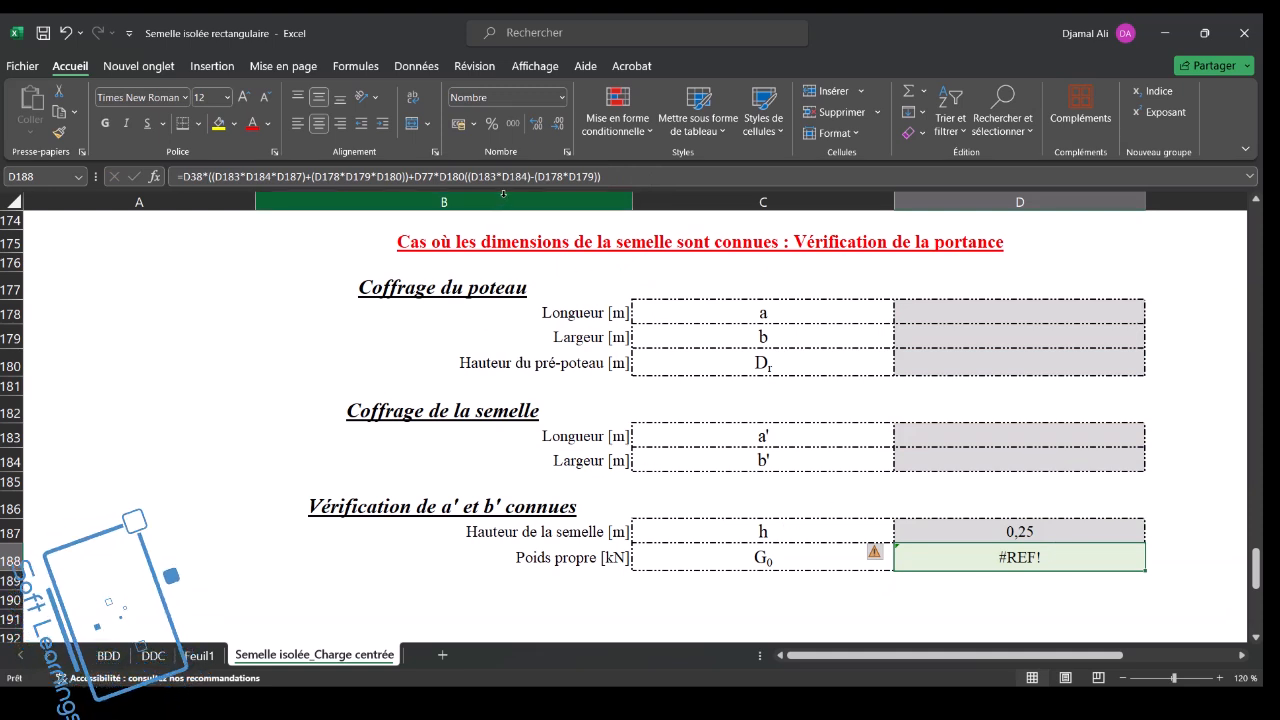
pyautogui.click(184, 176)
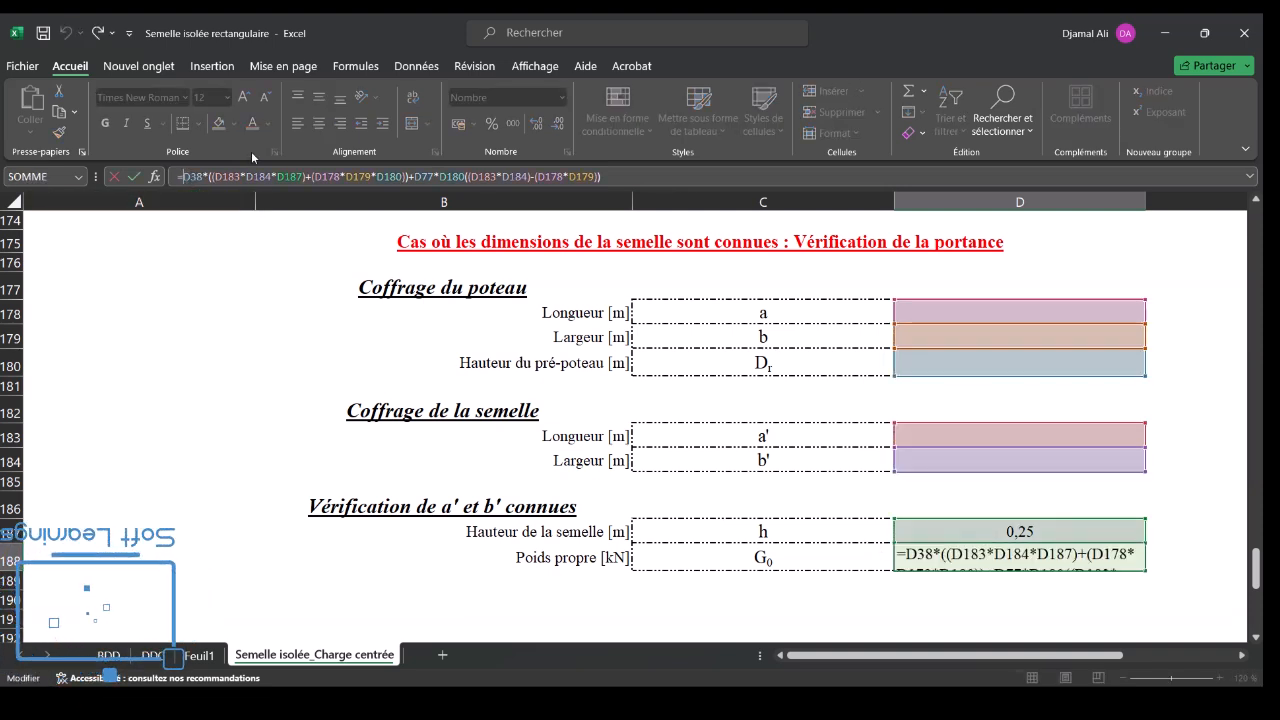
pyautogui.write('(')
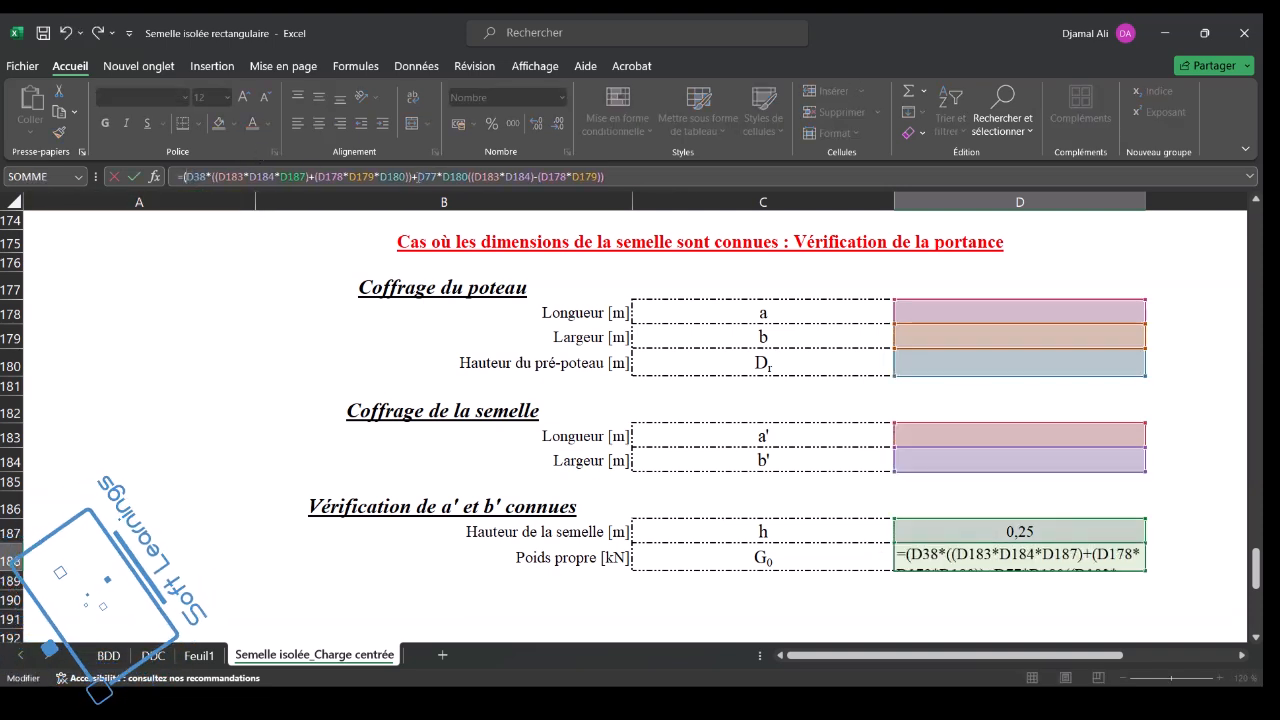
pyautogui.click(418, 180)
pyautogui.write(')')
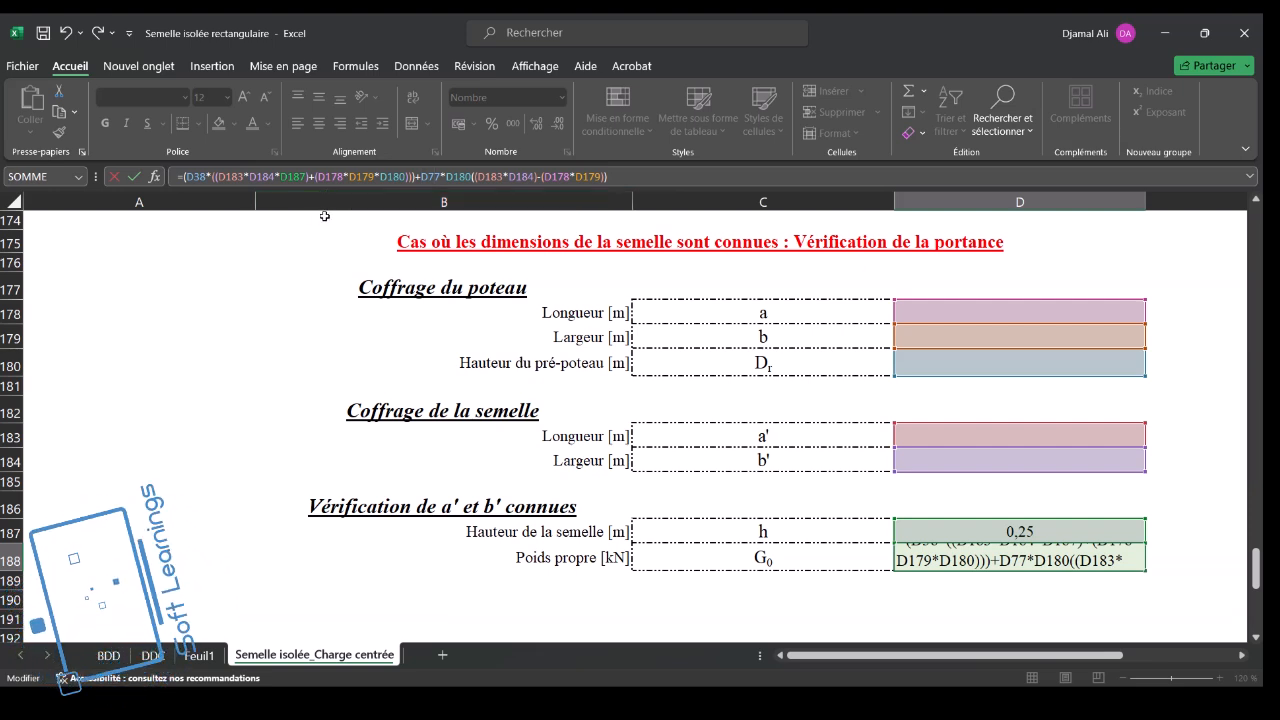
pyautogui.write('-')
pyautogui.press('BackSpace')
pyautogui.write('(')
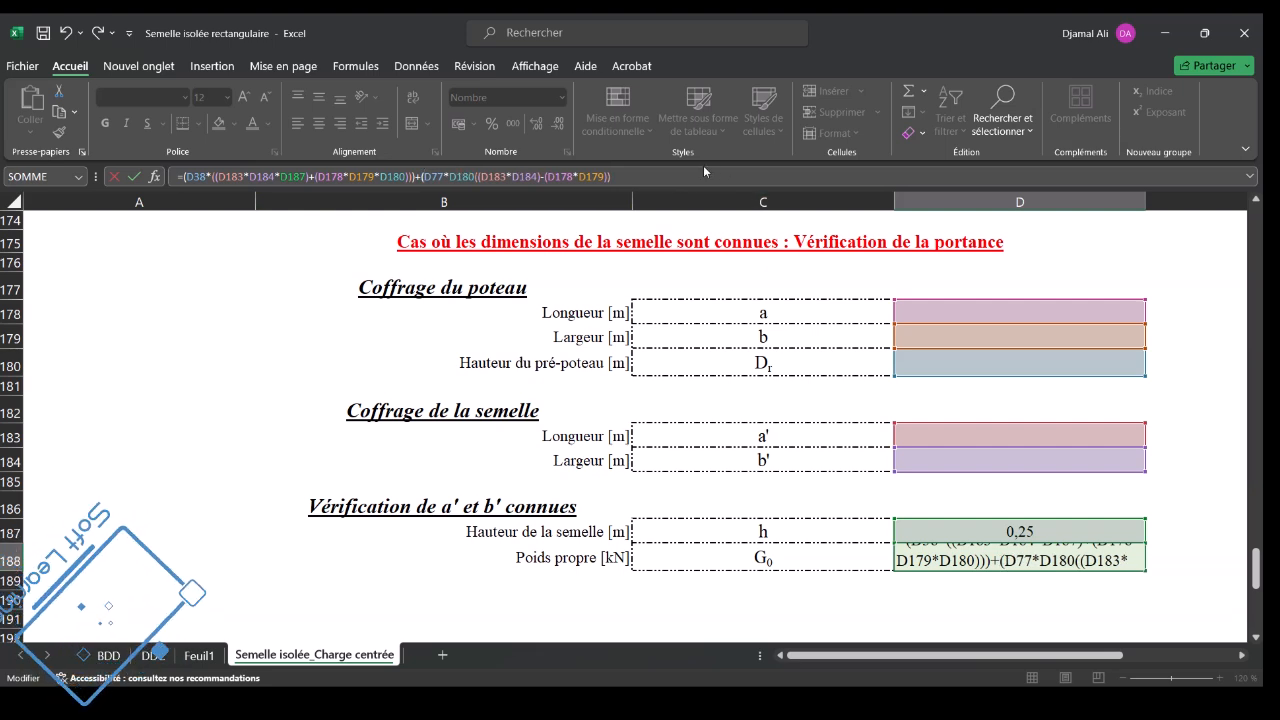
pyautogui.click(712, 170)
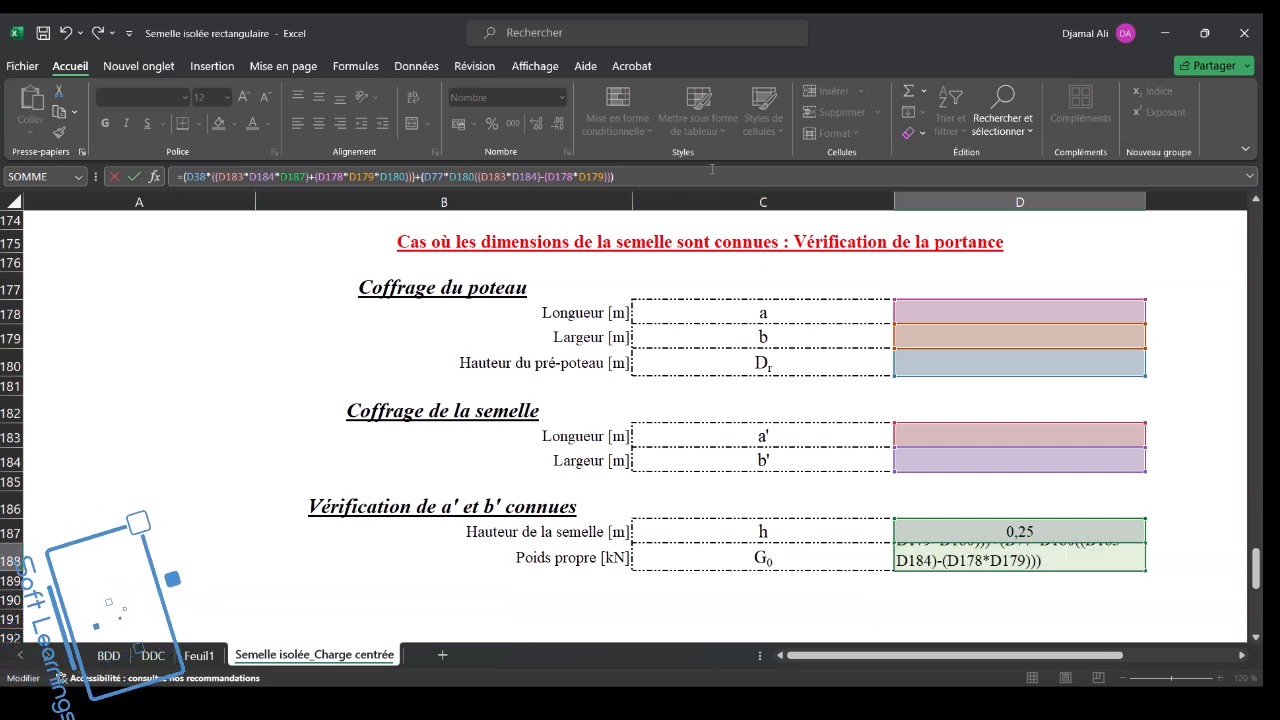
pyautogui.press('Return')
# Step: Open the G0 formula of D188 for editing from its error options and re-enter it
pyautogui.click(1010, 552)
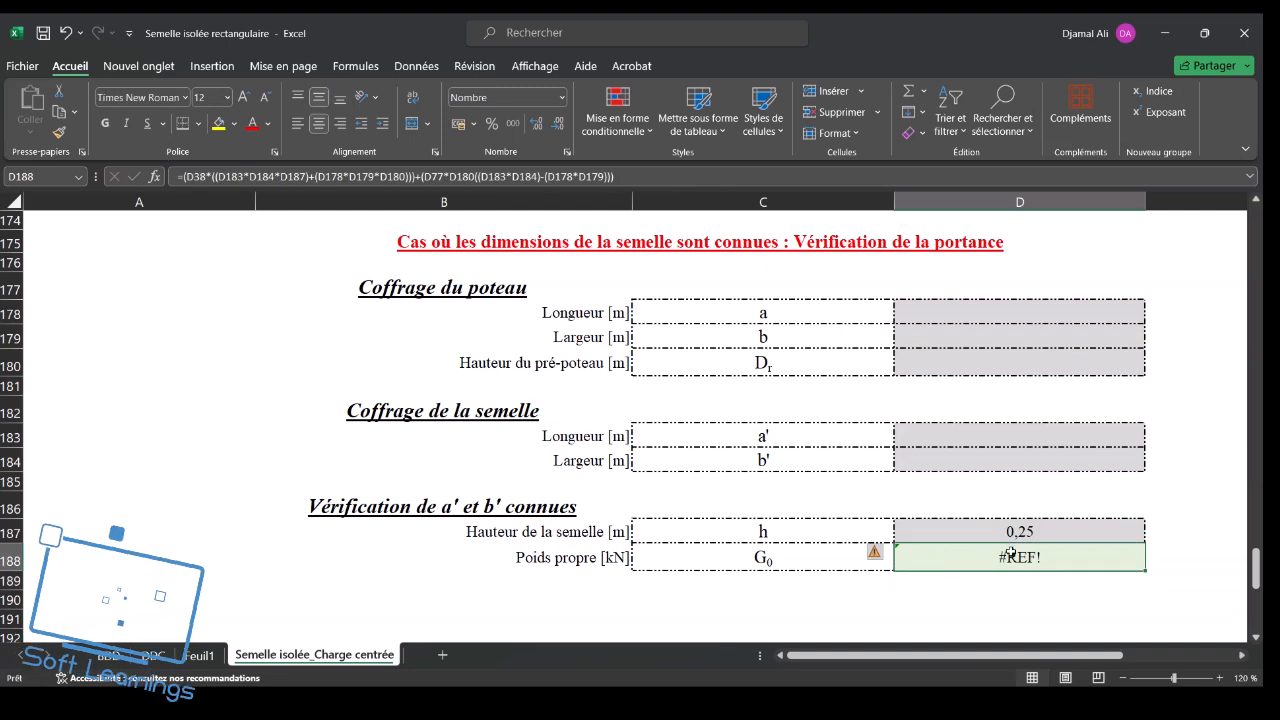
pyautogui.click(876, 553)
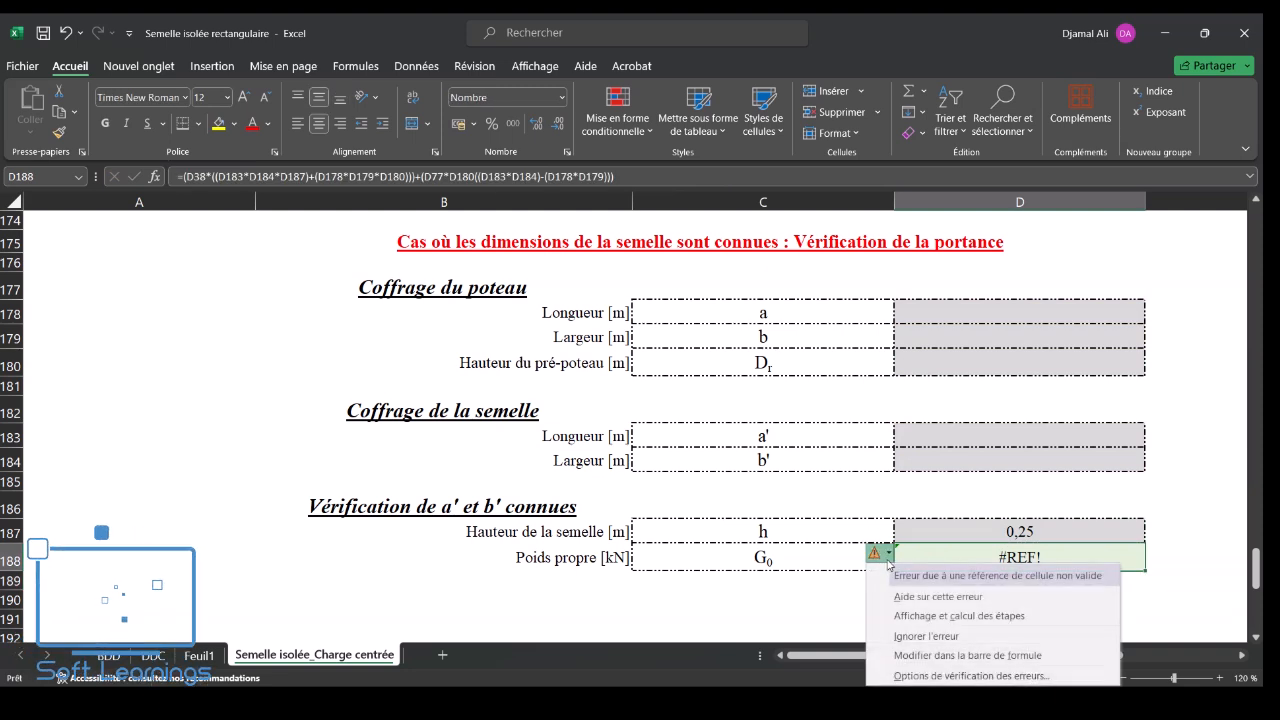
pyautogui.click(978, 656)
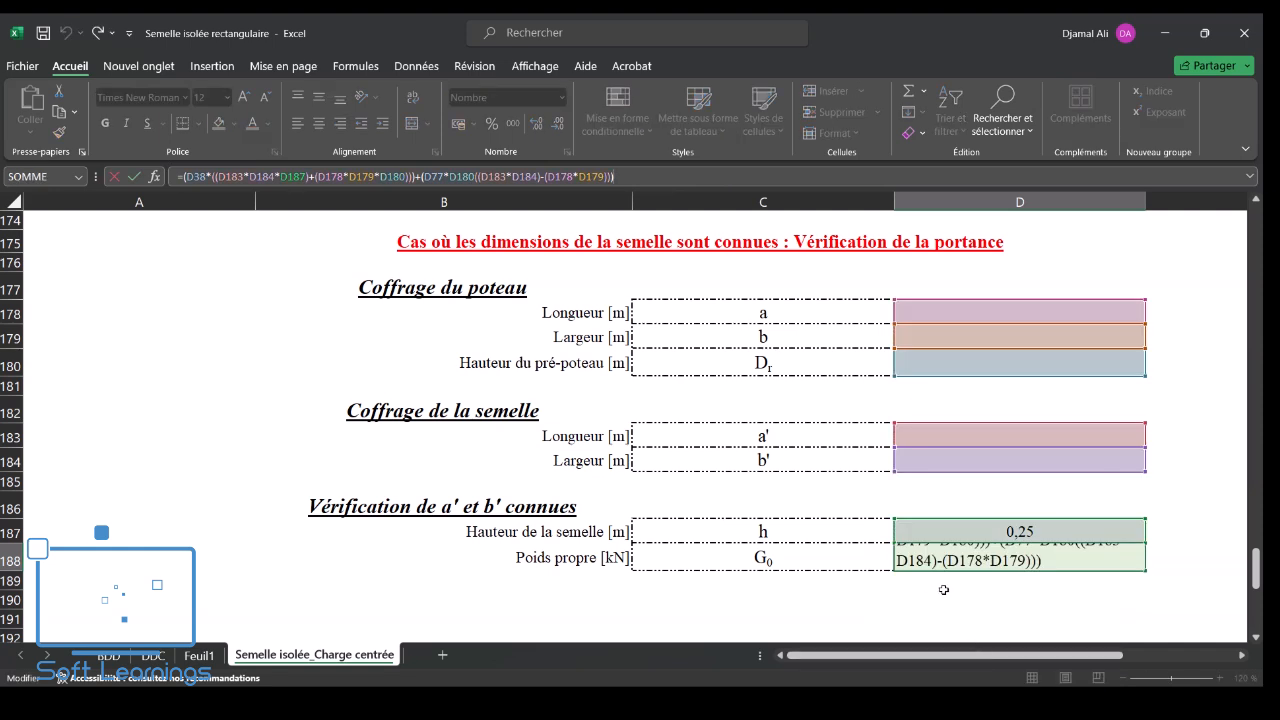
pyautogui.press('Return')
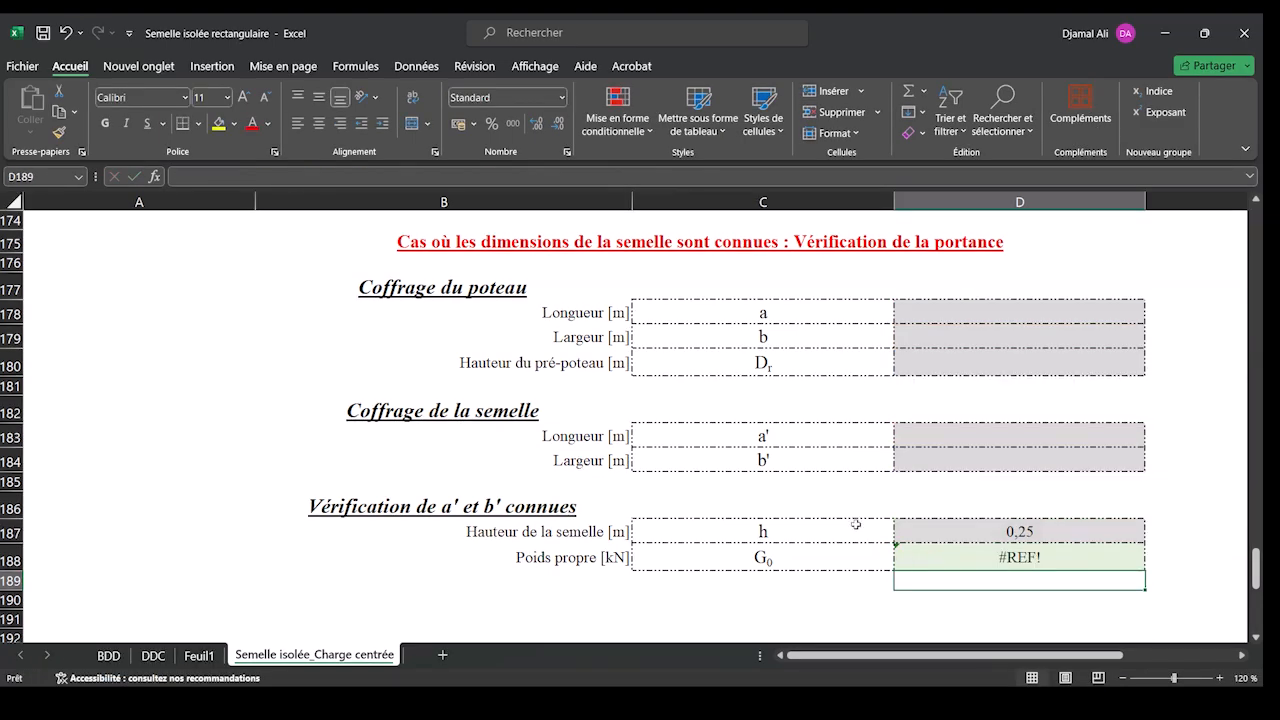
# Step: Open the help on the invalid cell reference error in D188 and close it
pyautogui.click(899, 553)
pyautogui.click(880, 553)
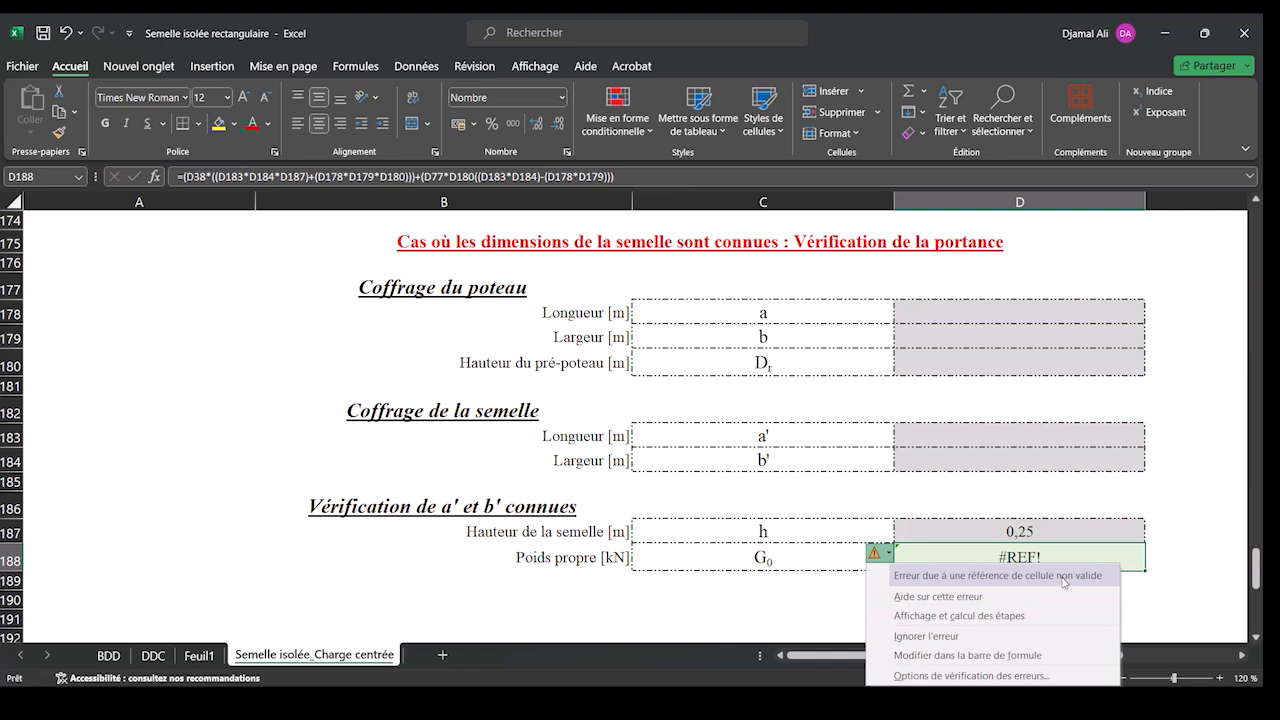
pyautogui.click(940, 597)
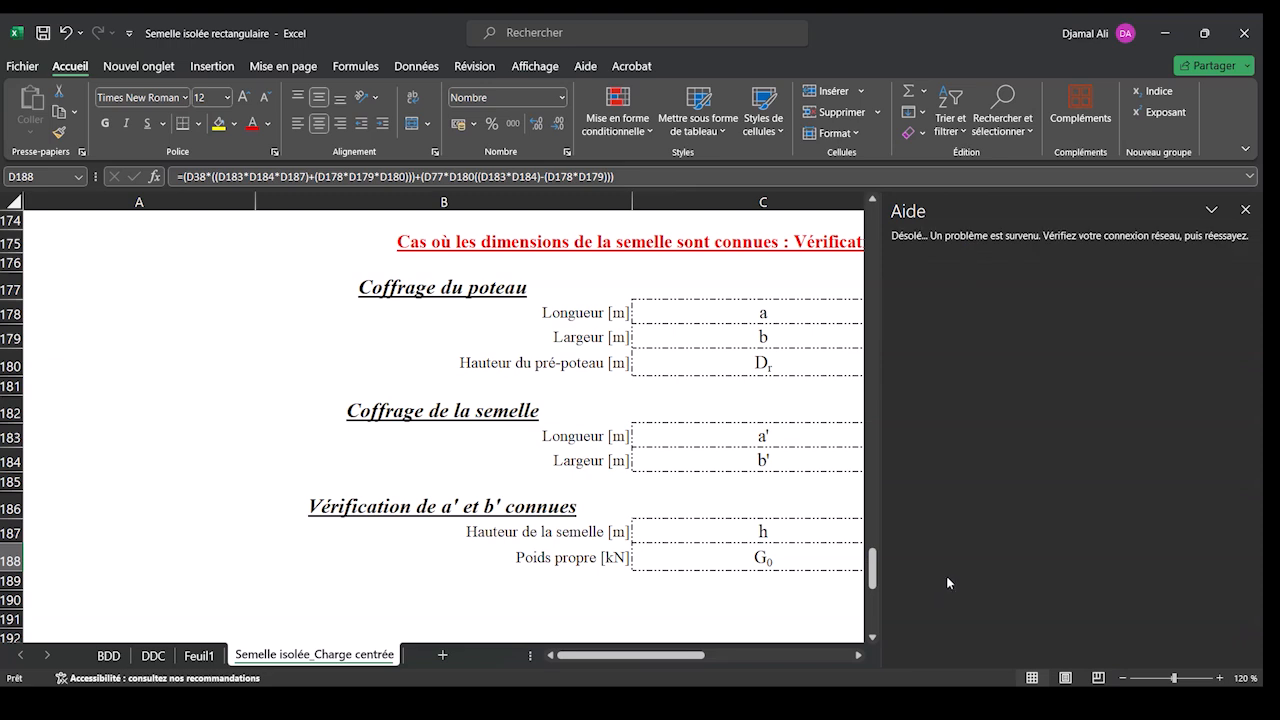
pyautogui.click(1245, 209)
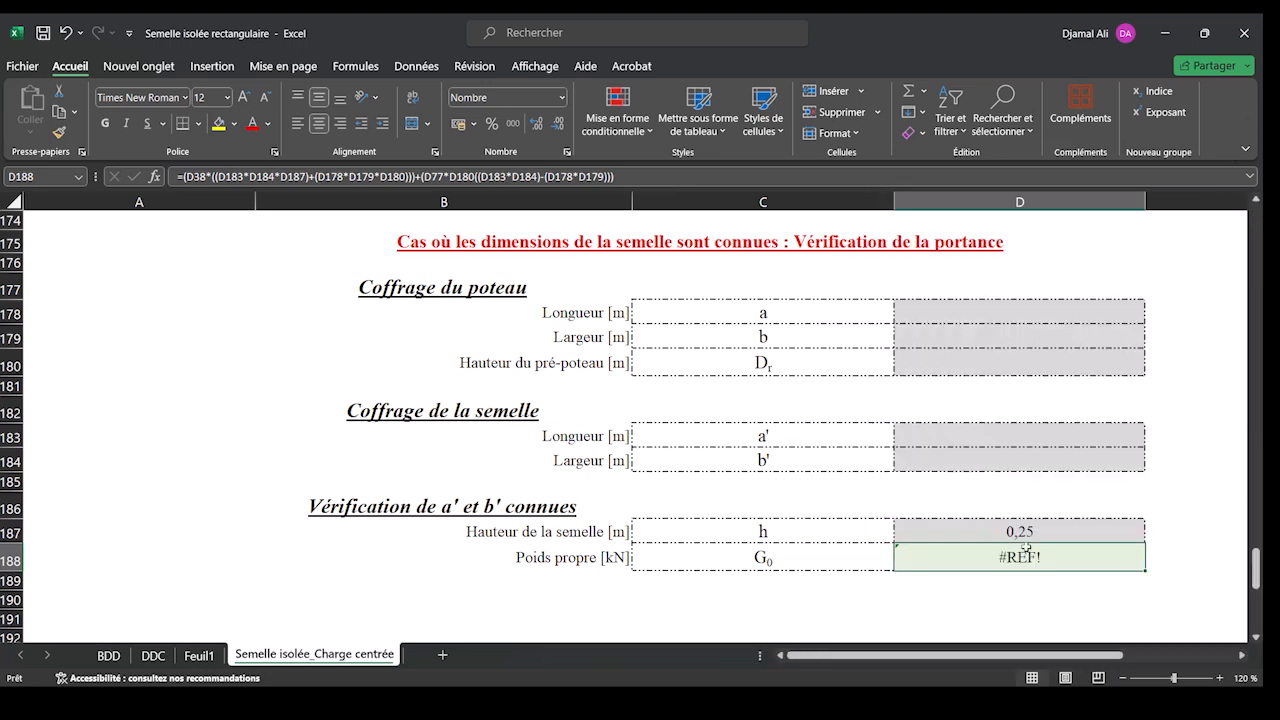
# Step: Try ignoring the error flagged in D188 and undo it
pyautogui.click(884, 553)
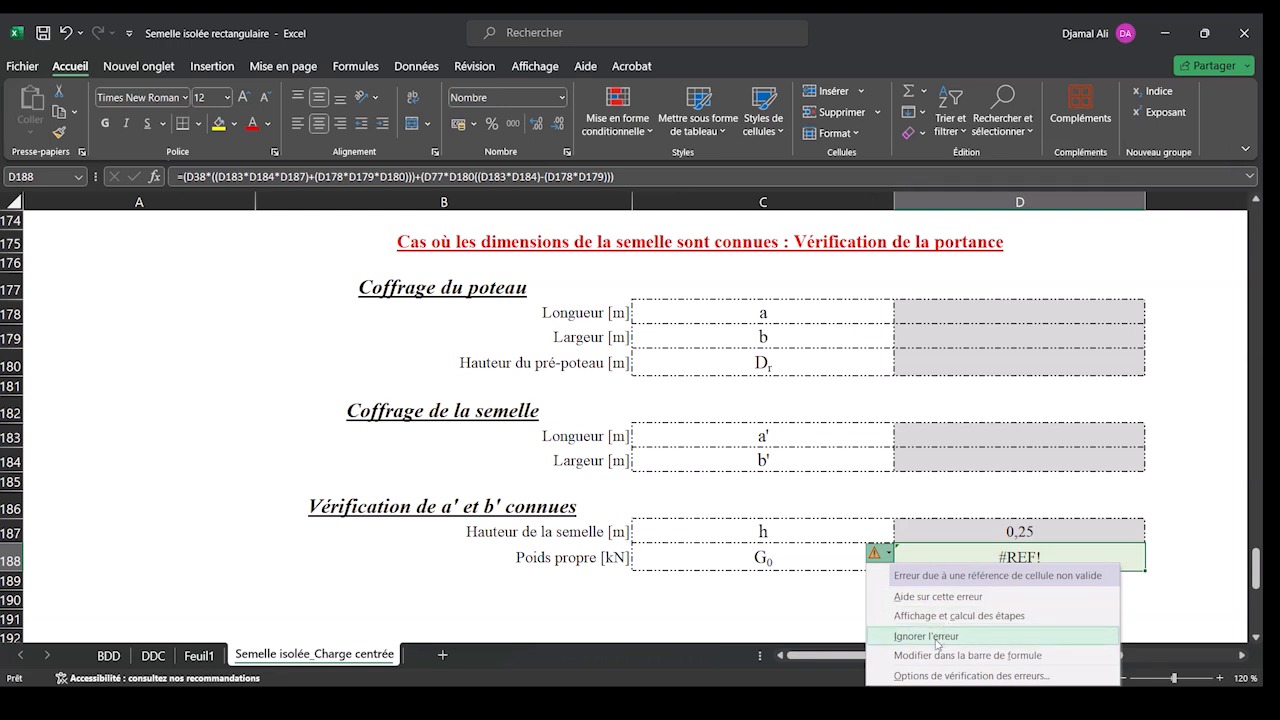
pyautogui.click(937, 638)
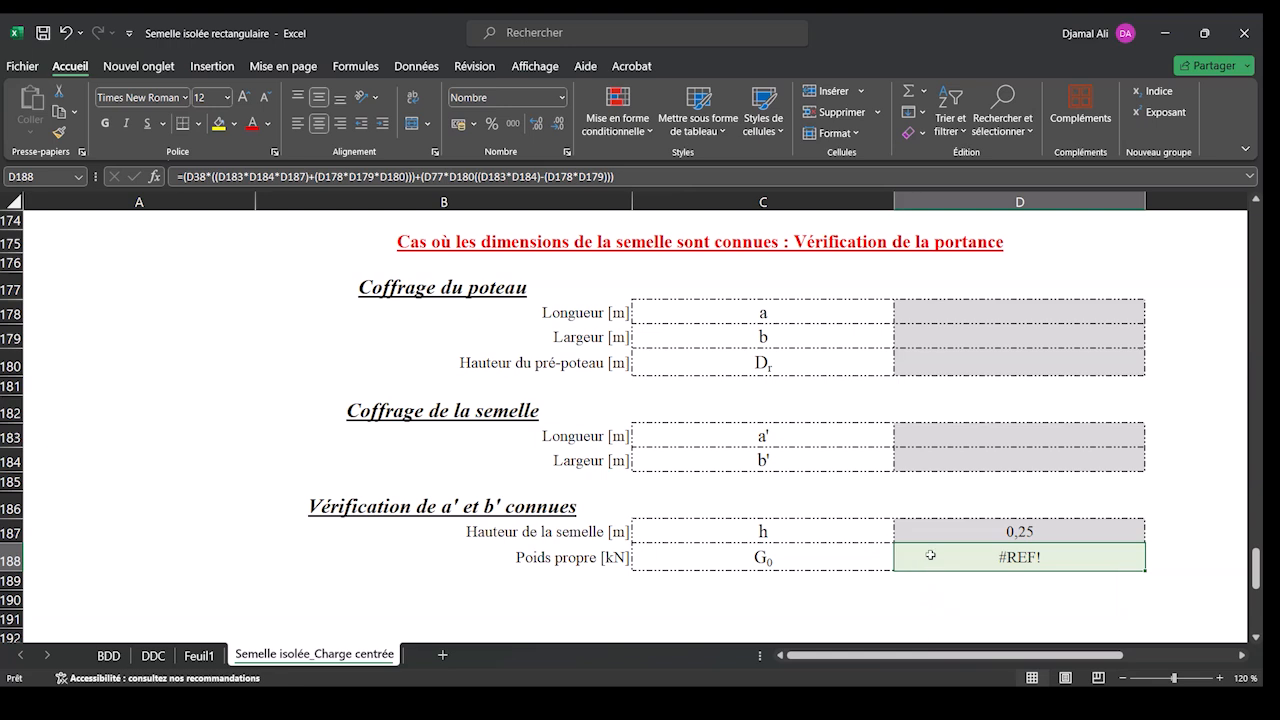
pyautogui.hotkey('ctrl', 'z')
# Step: Evaluate the G0 formula of D188 through its calculation steps and restart the evaluation
pyautogui.click(884, 558)
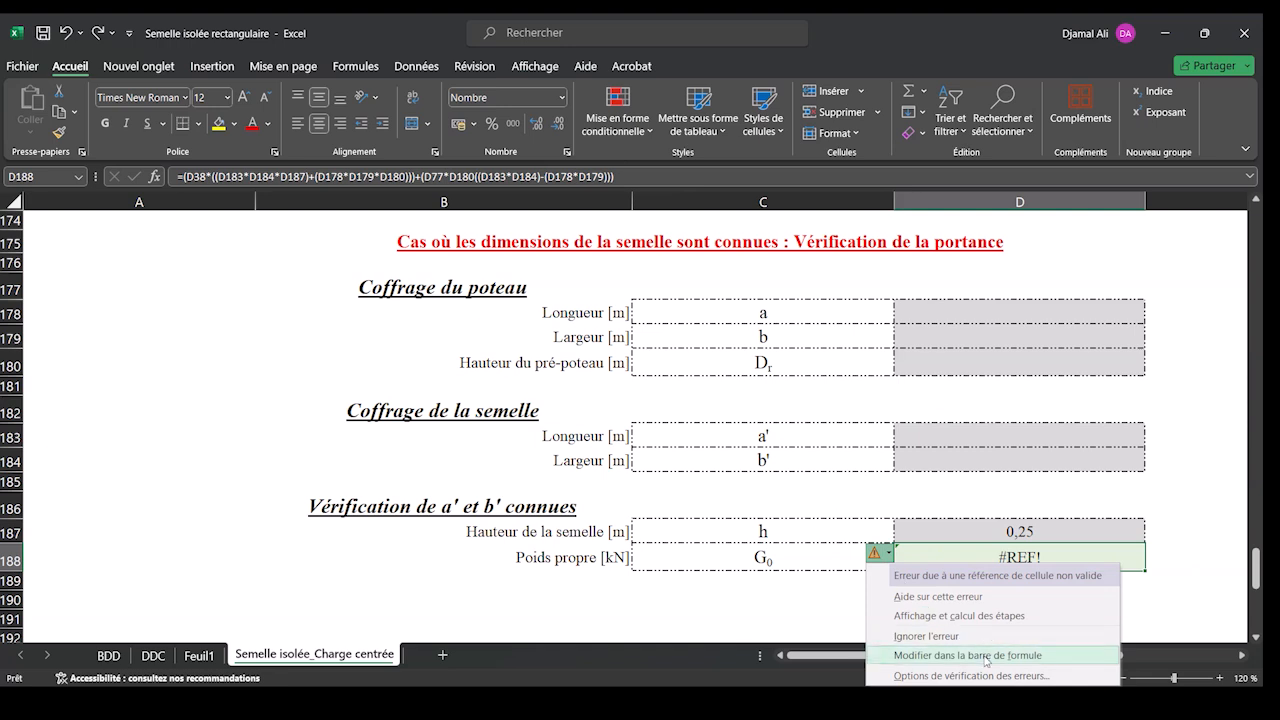
pyautogui.click(977, 615)
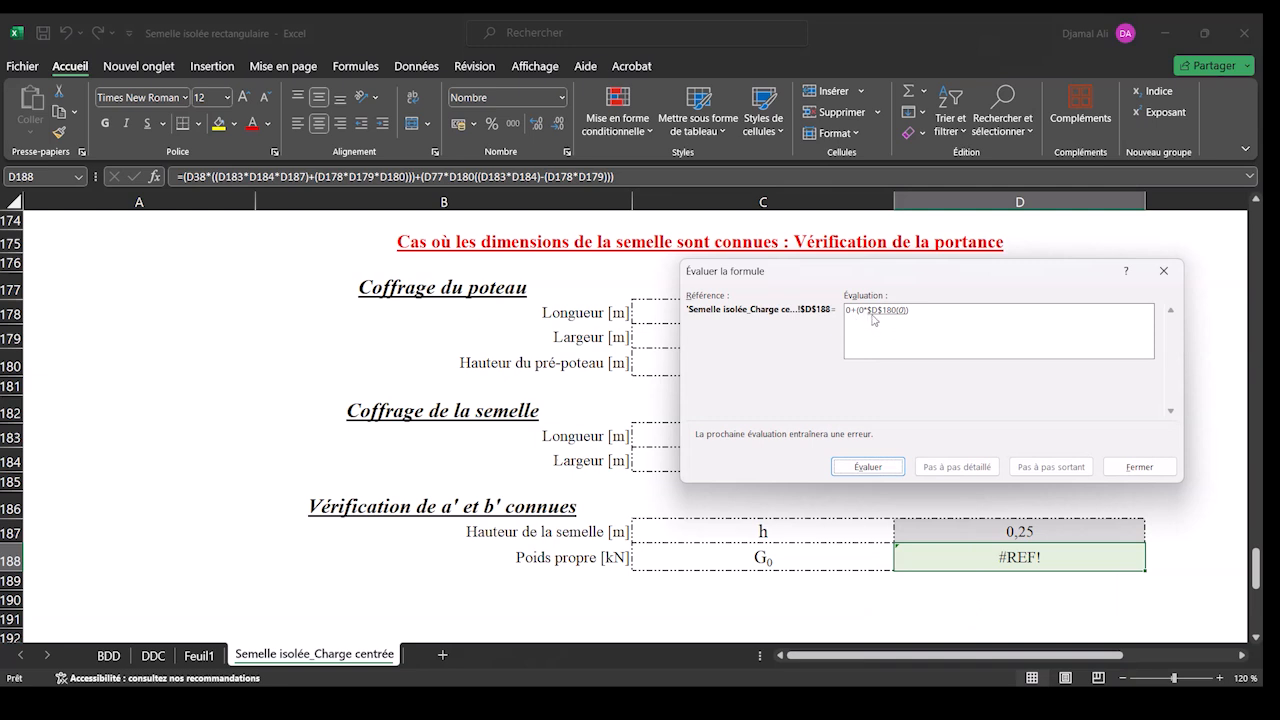
pyautogui.click(879, 470)
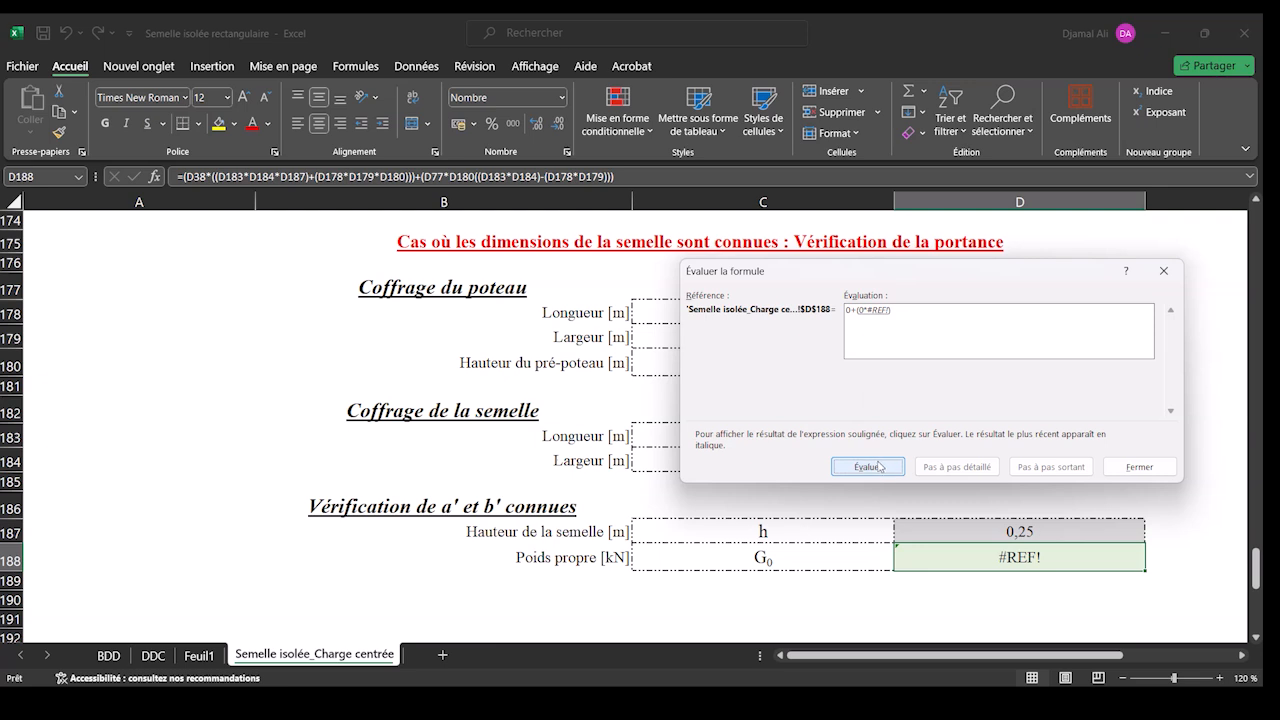
pyautogui.click(878, 469)
pyautogui.click(878, 469)
pyautogui.click(876, 472)
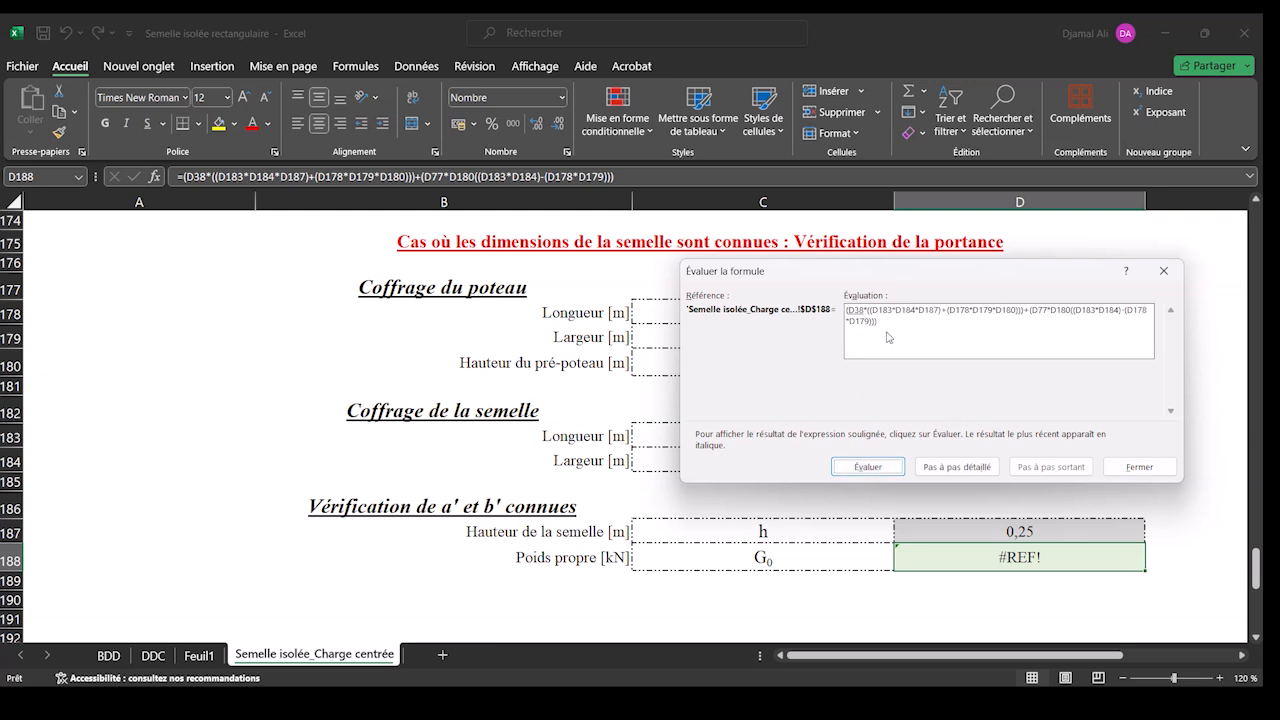
# Step: Step into the D38 reference of the formula evaluation, inspect the concrete unit weight cell and close the evaluation
pyautogui.click(983, 470)
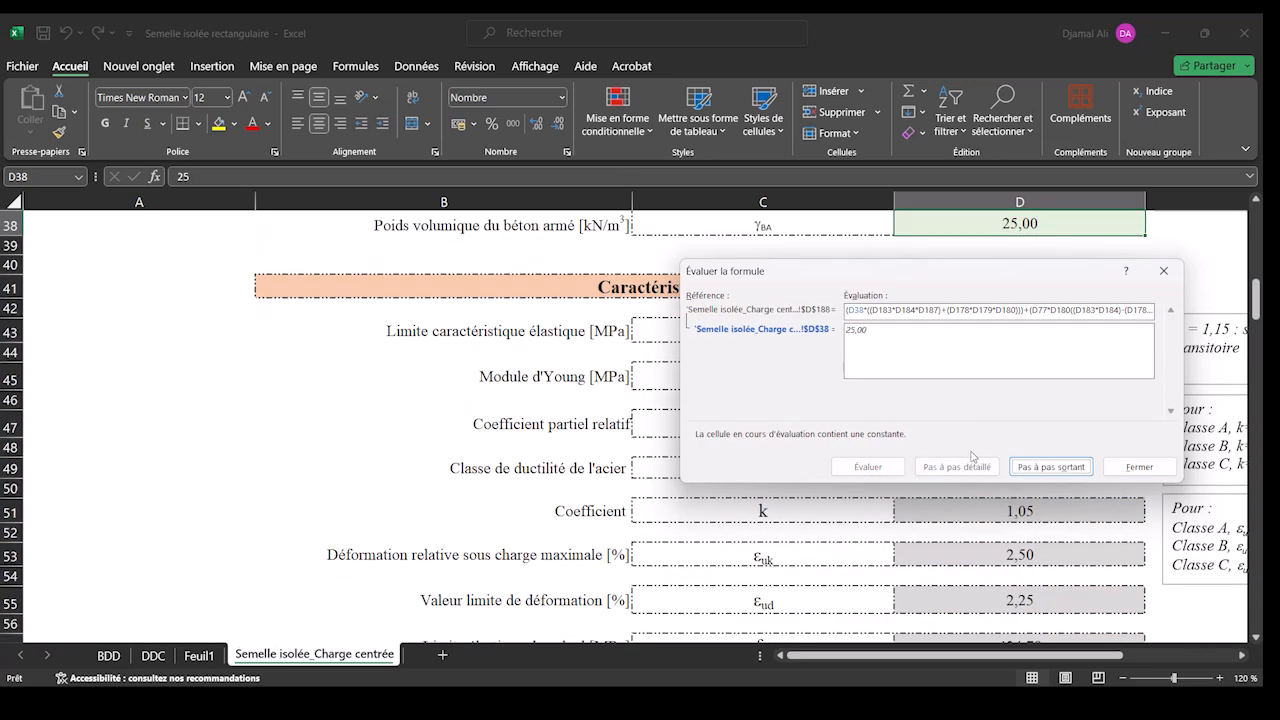
pyautogui.moveTo(977, 272); pyautogui.dragTo(431, 378)
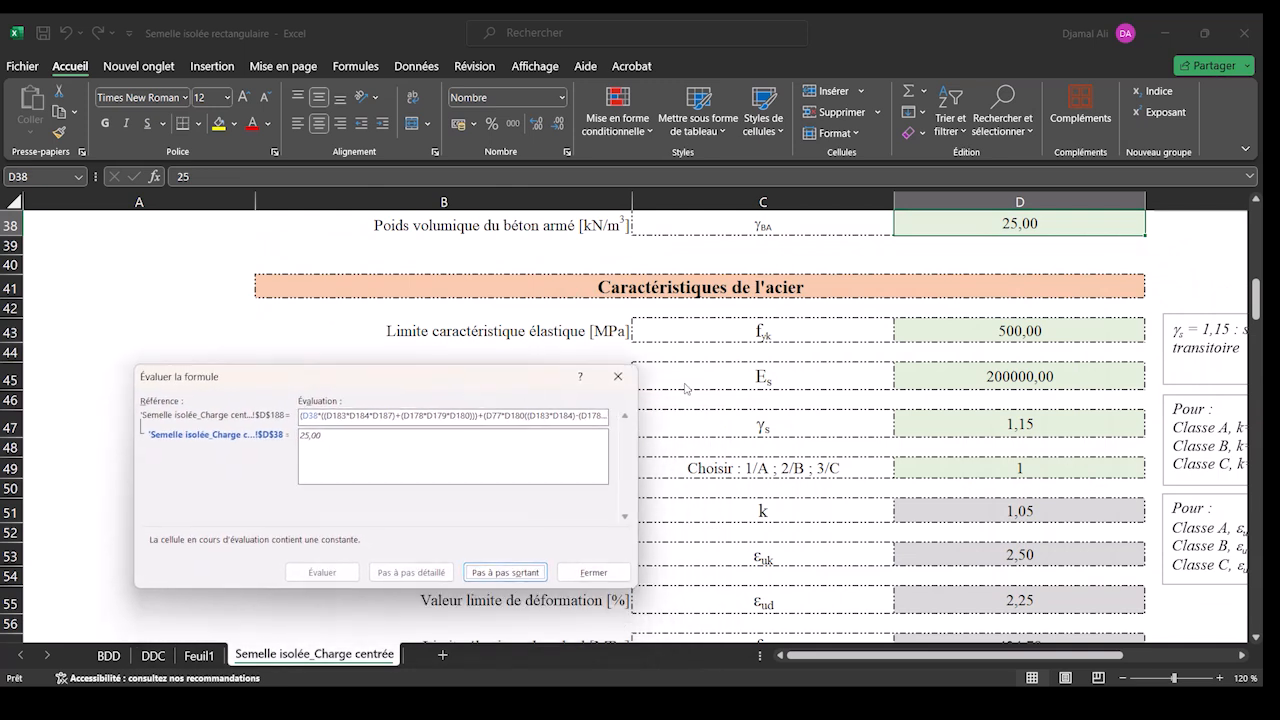
pyautogui.click(618, 376)
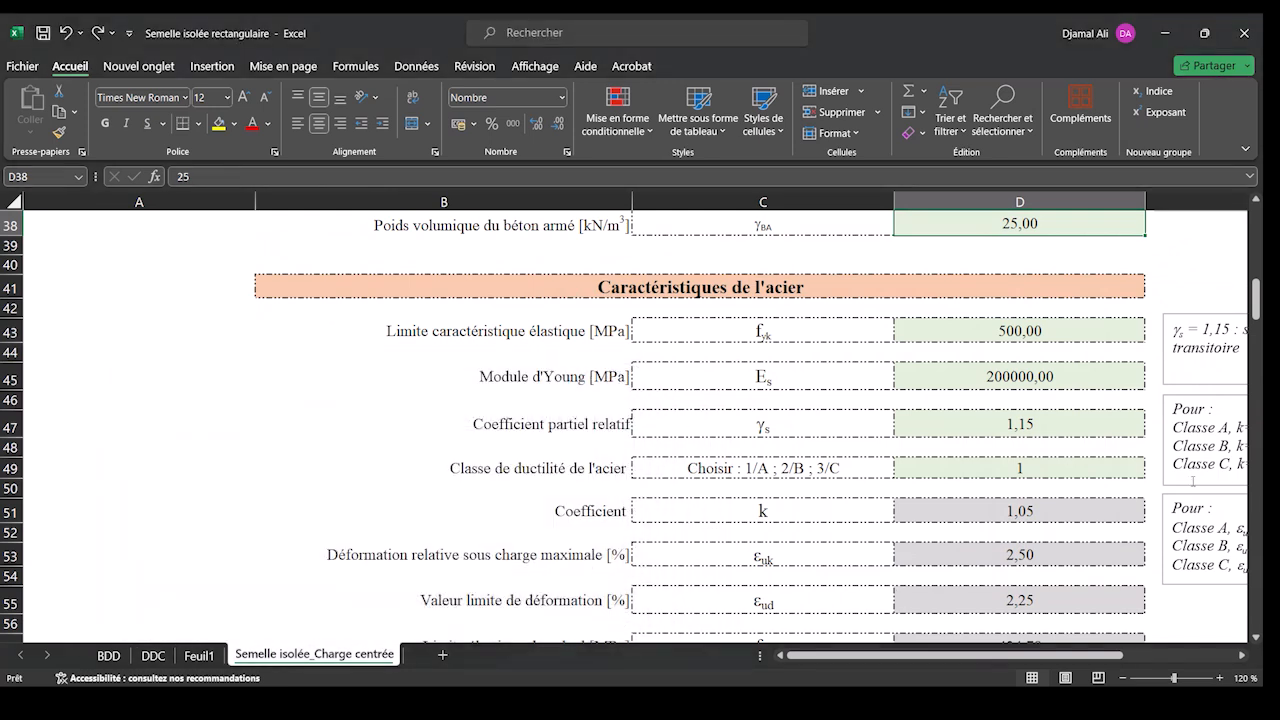
pyautogui.moveTo(1256, 298); pyautogui.dragTo(1257, 292)
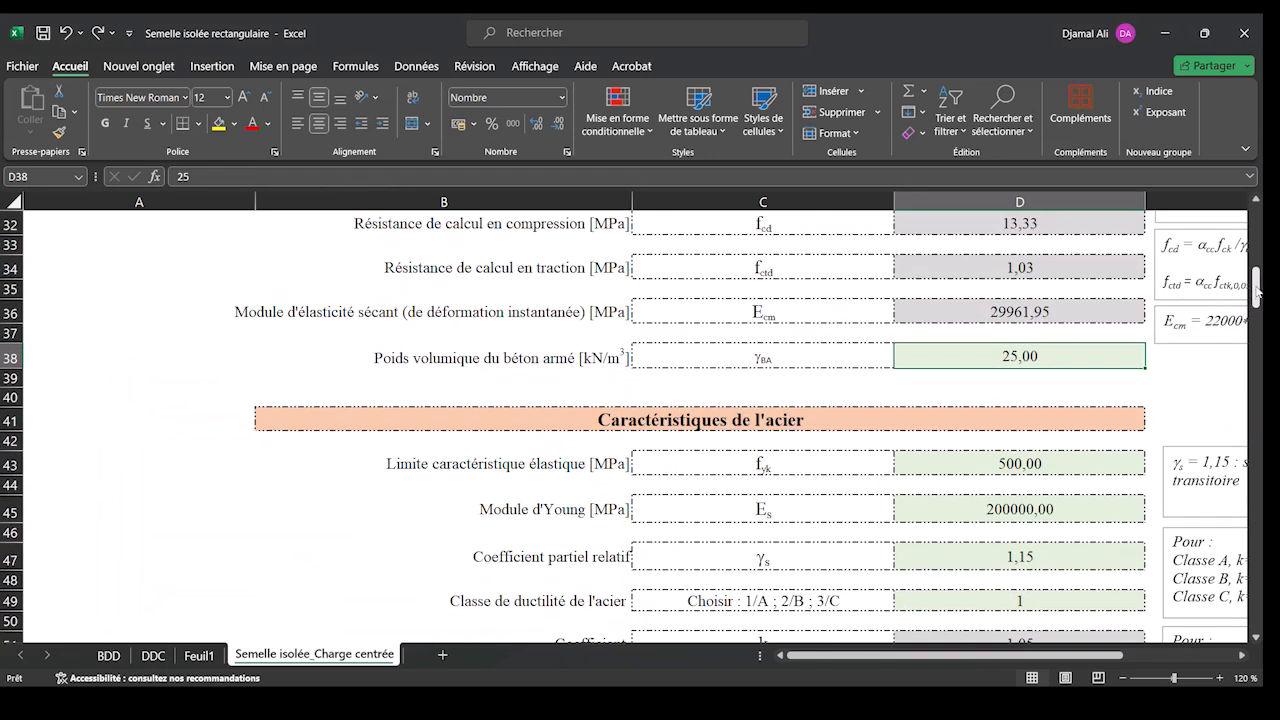
# Step: Start a new G0 formula in D188 with the footing volume, =((D183*D184*D187)
pyautogui.scroll(-10, 1049, 496)
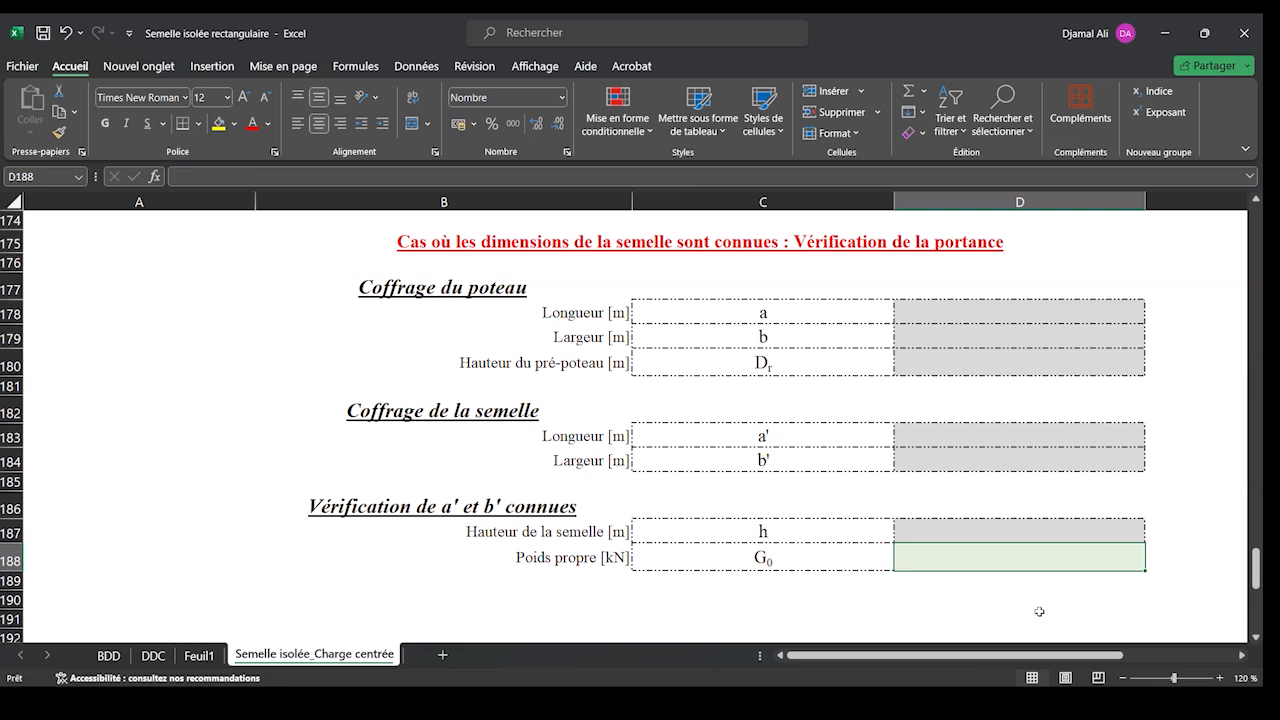
pyautogui.write('=')
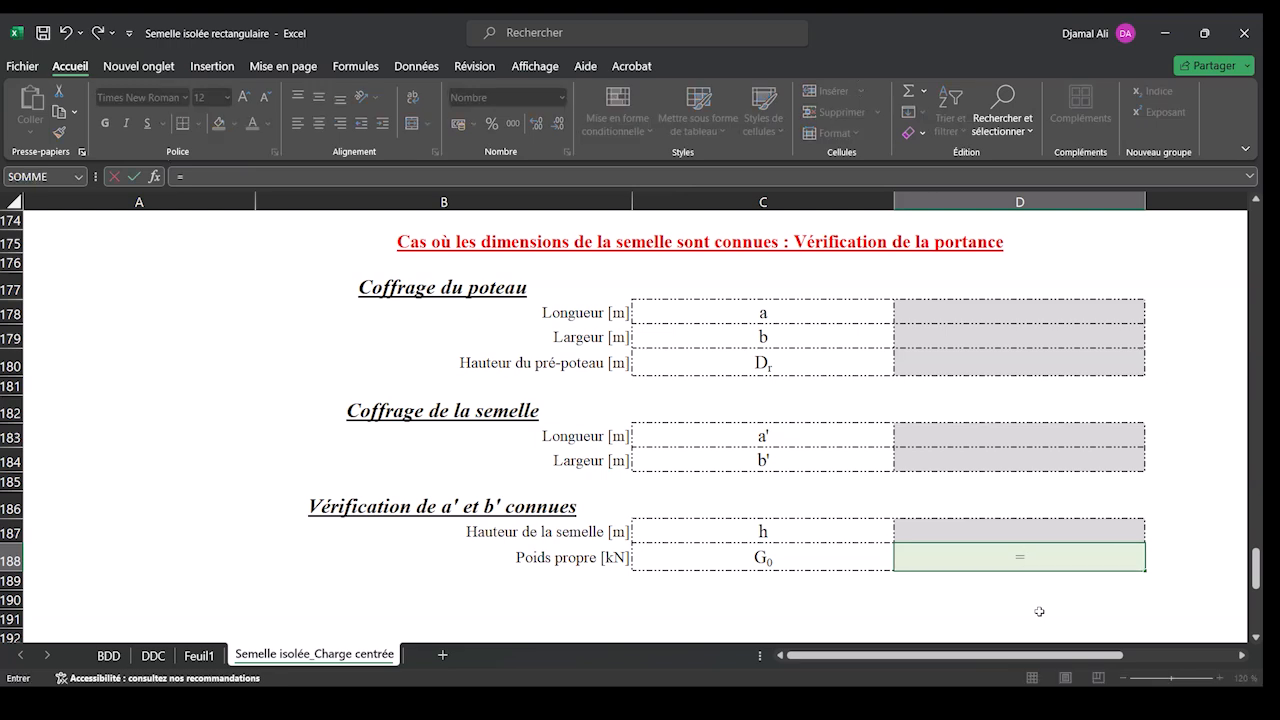
pyautogui.write('((')
pyautogui.click(1040, 434)
pyautogui.write('*')
pyautogui.click(1046, 460)
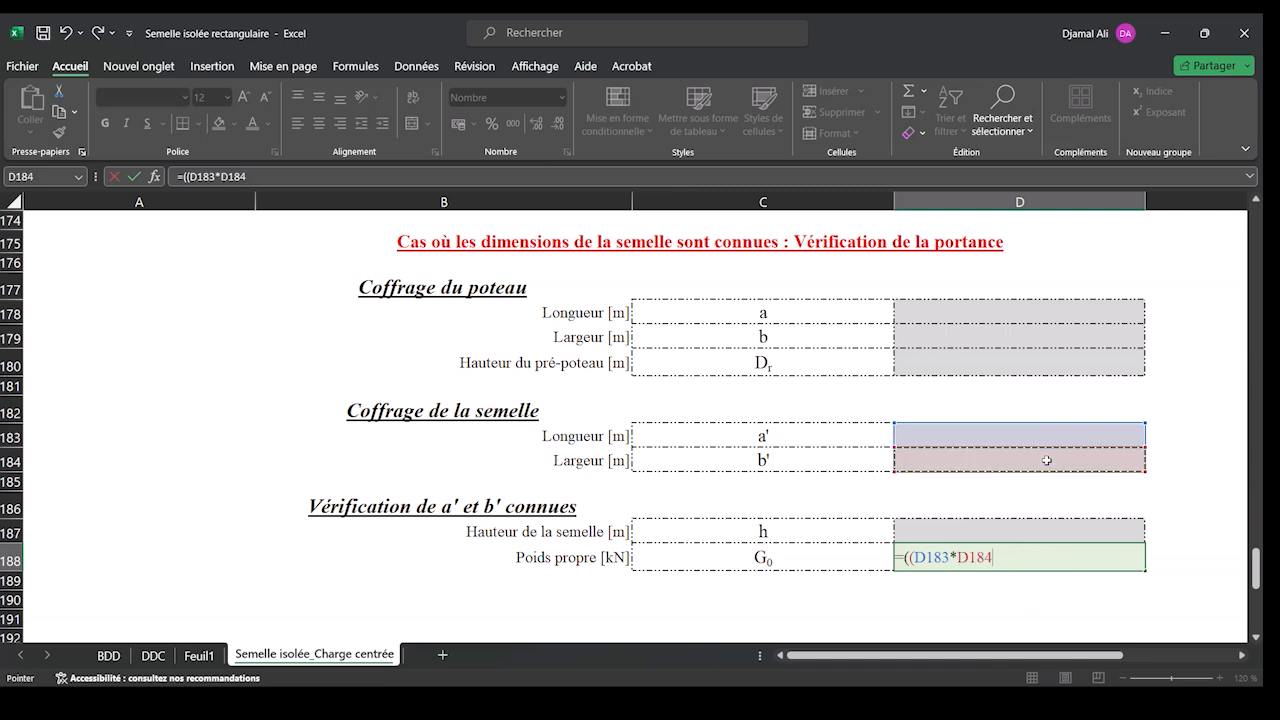
pyautogui.write('*')
pyautogui.click(989, 535)
pyautogui.write(')')
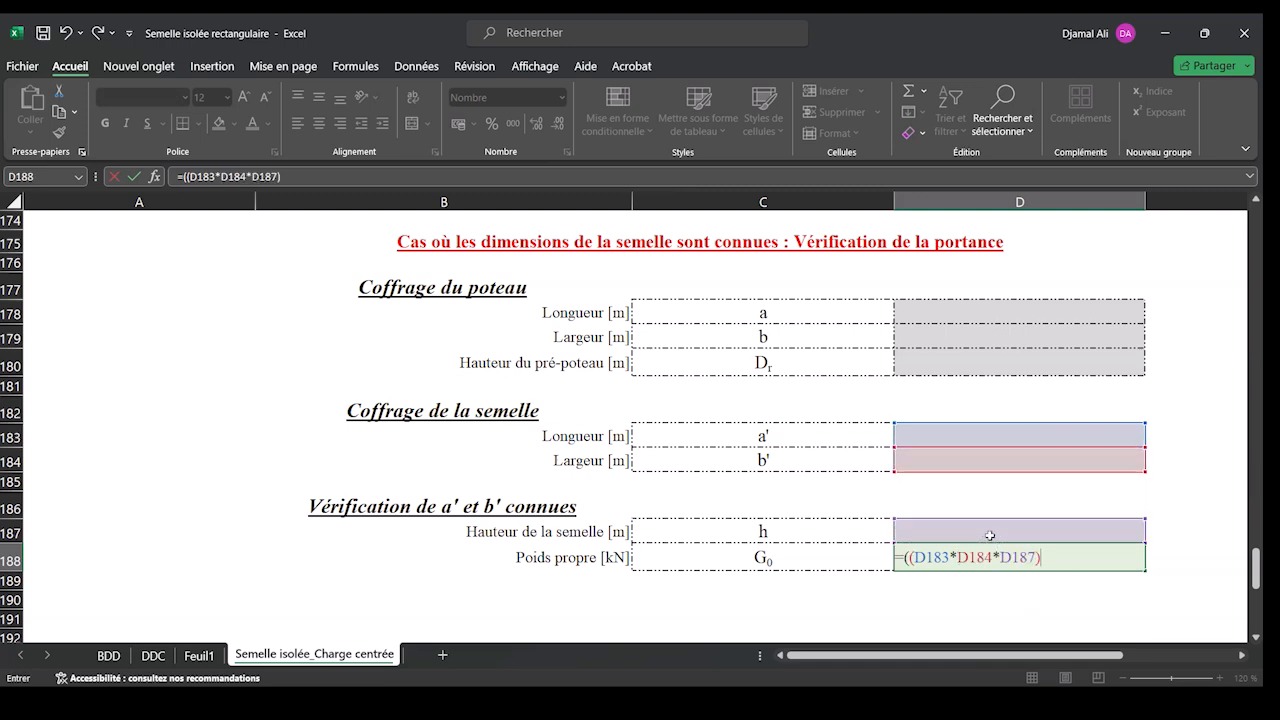
# Step: Add the column volume +(D178*D179*D180) to the G0 formula and close the bracket around both volumes
pyautogui.write('+(')
pyautogui.click(1045, 302)
pyautogui.write('*')
pyautogui.click(1081, 336)
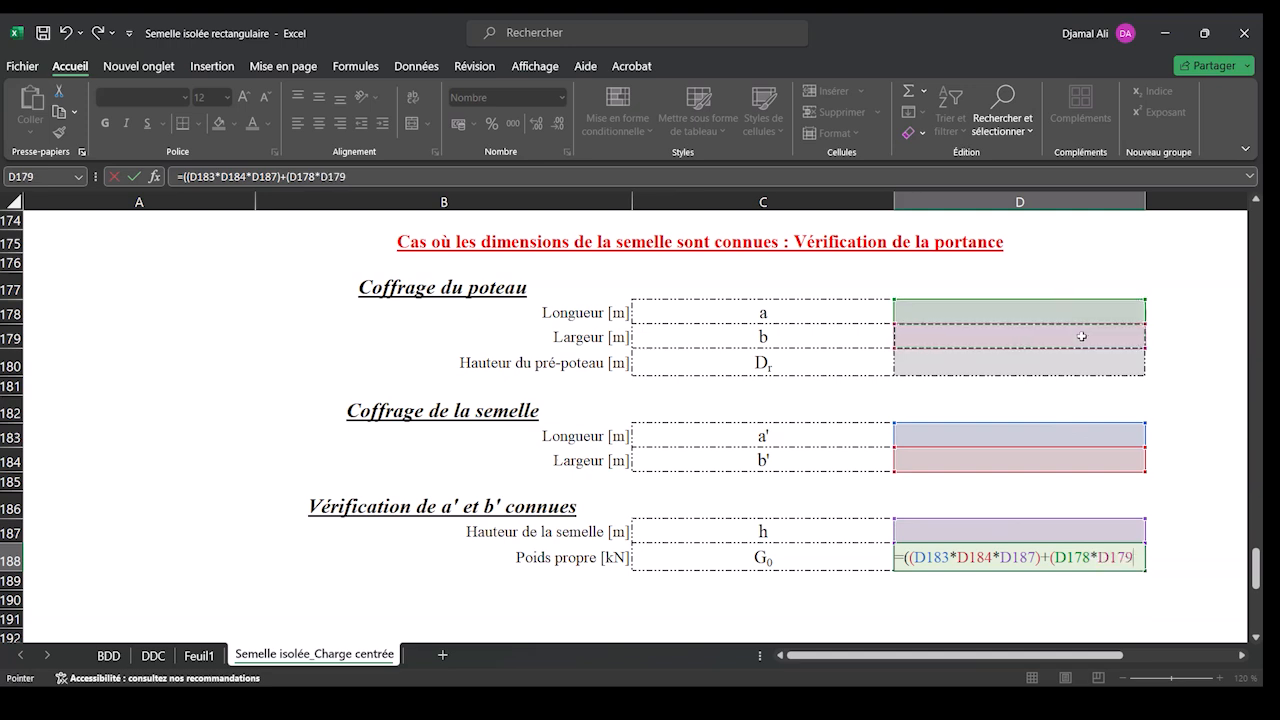
pyautogui.write('*')
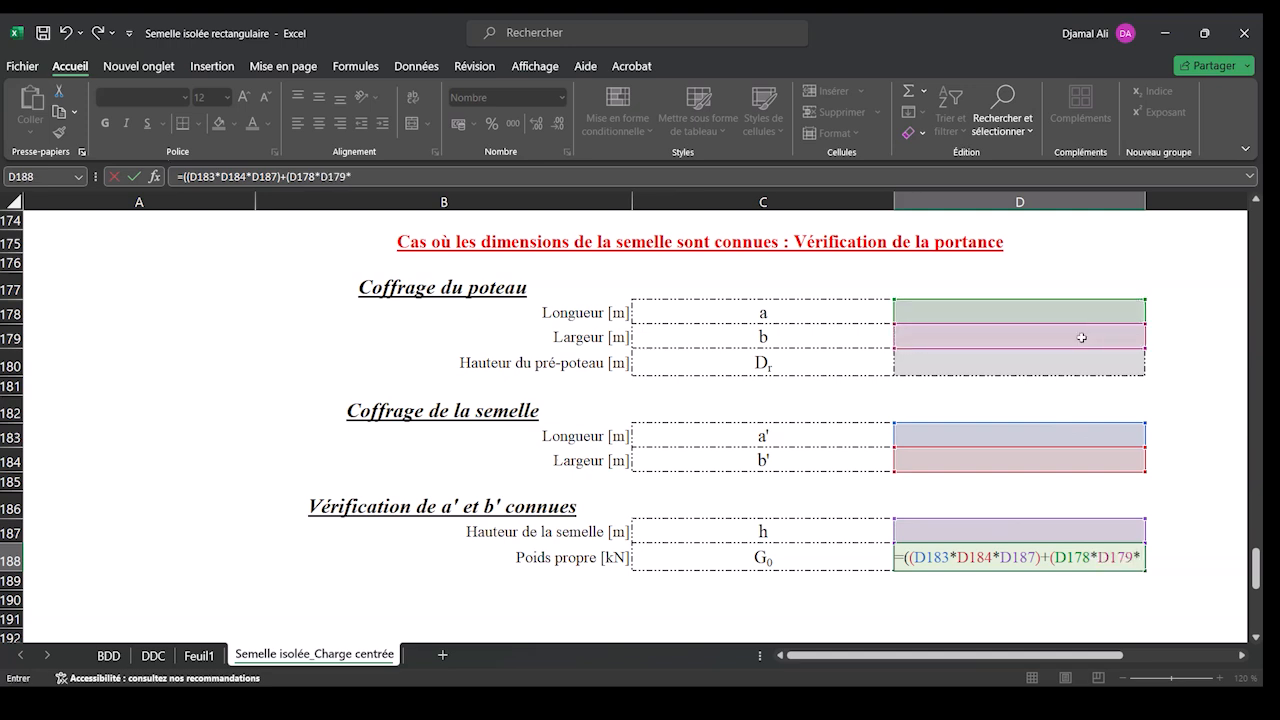
pyautogui.click(1083, 353)
pyautogui.write('))')
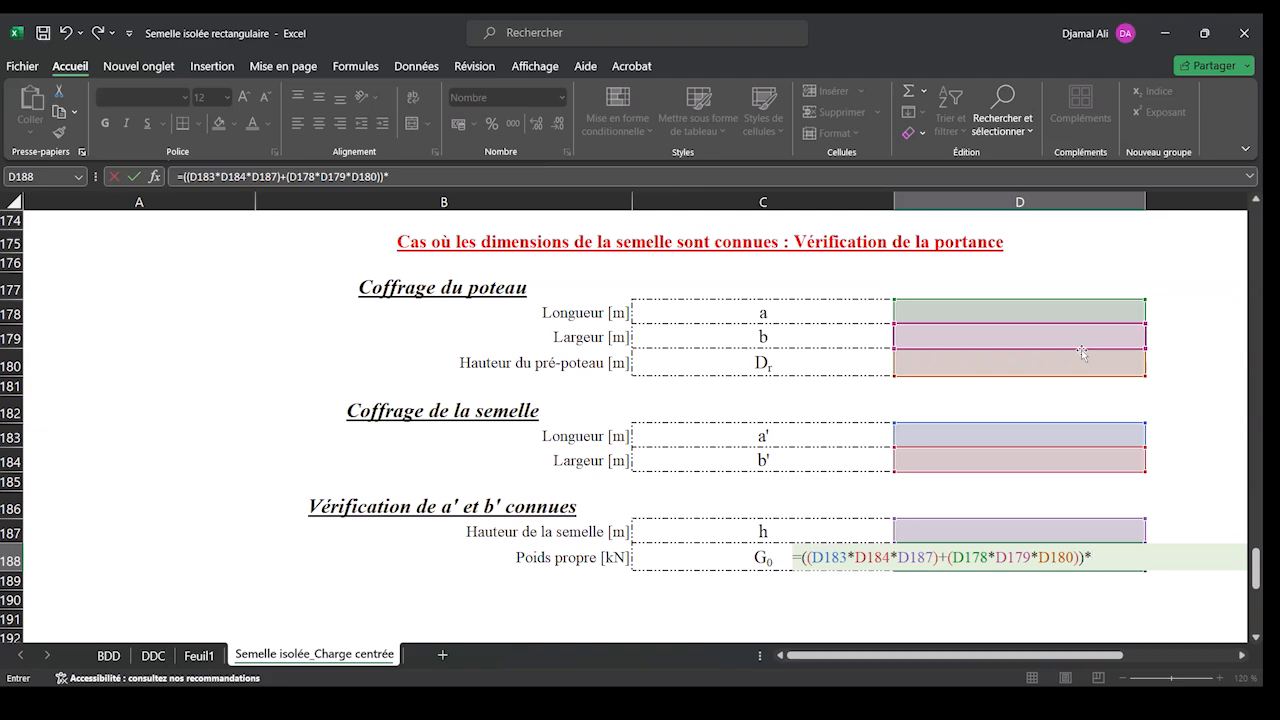
# Step: Multiply the bracketed volumes in the G0 formula by the reinforced concrete unit weight in D38
pyautogui.scroll(15, 1134, 500)
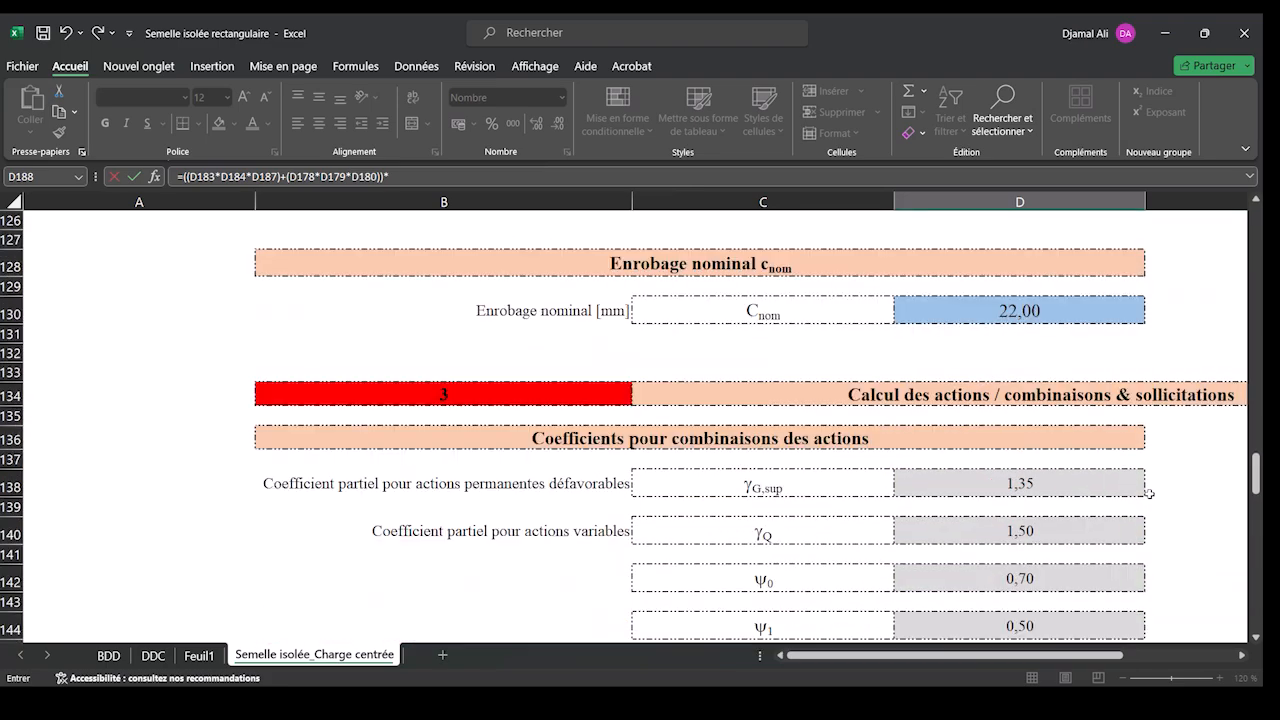
pyautogui.scroll(19, 1150, 493)
pyautogui.scroll(17, 1155, 489)
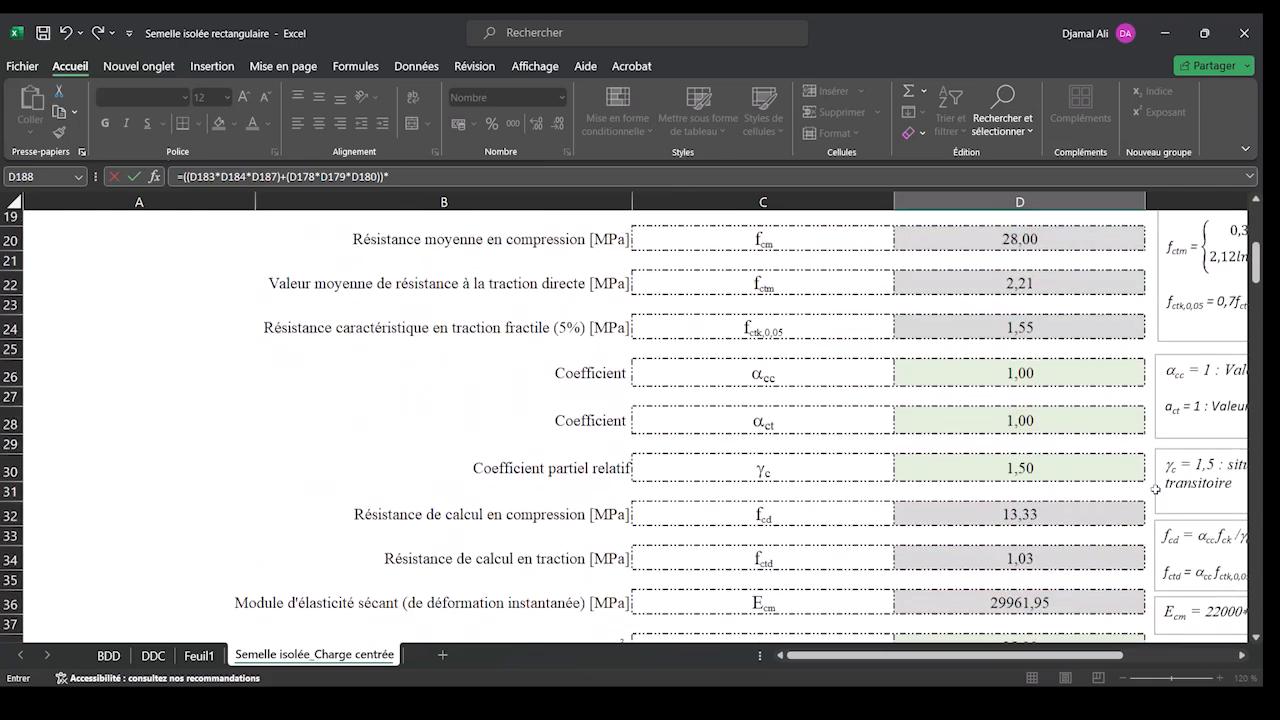
pyautogui.scroll(5, 1155, 489)
pyautogui.scroll(-7, 1156, 489)
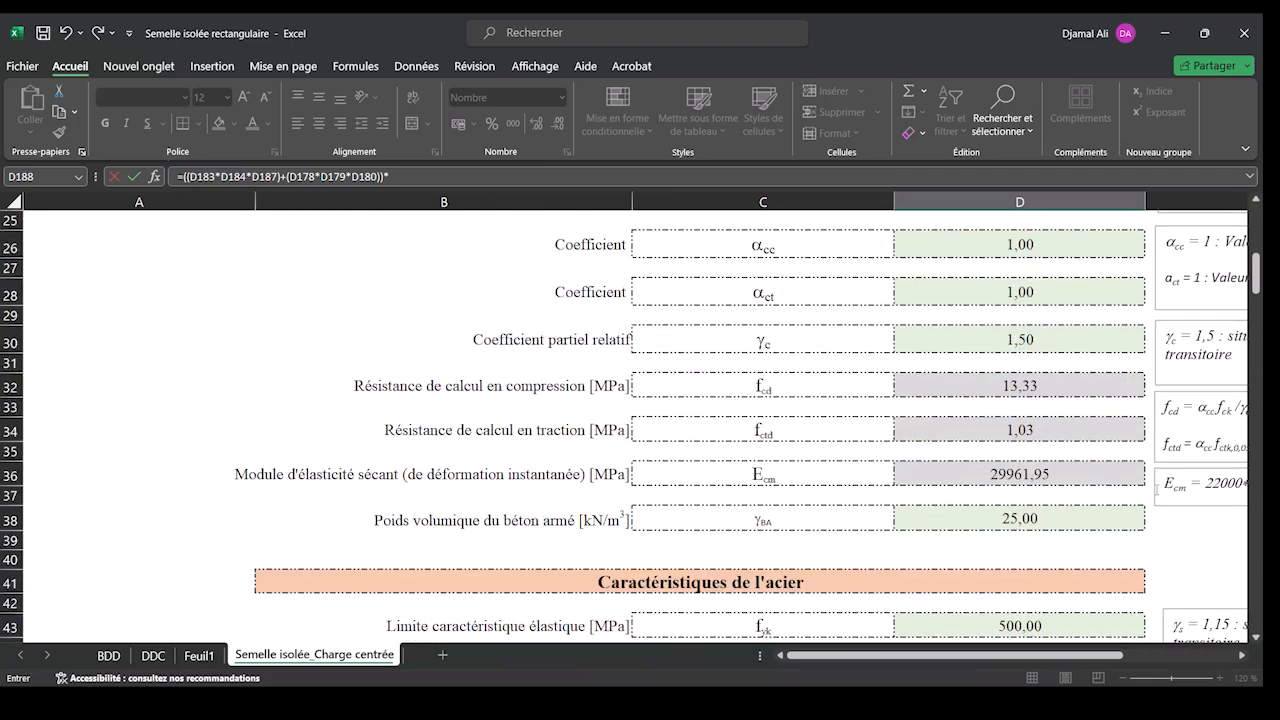
pyautogui.click(1085, 517)
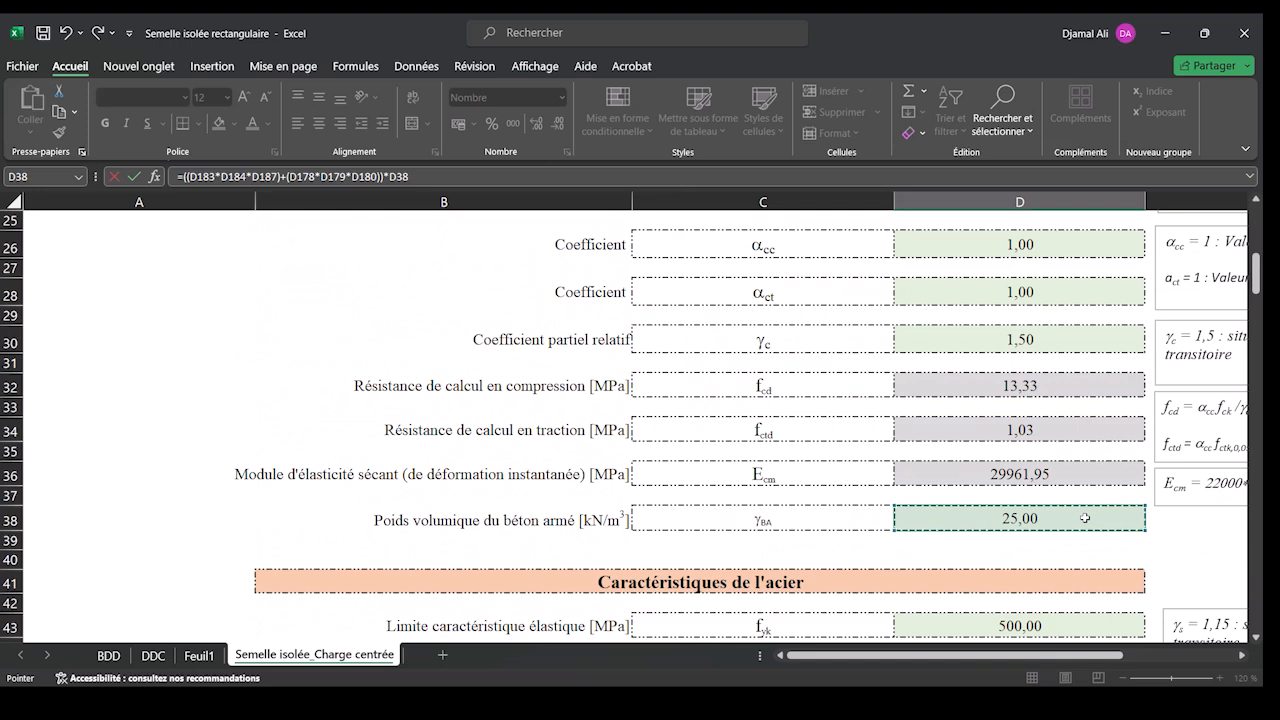
# Step: Extend the G0 formula with a soil term that opens with the footing area, +((D183*D184
pyautogui.write('+((')
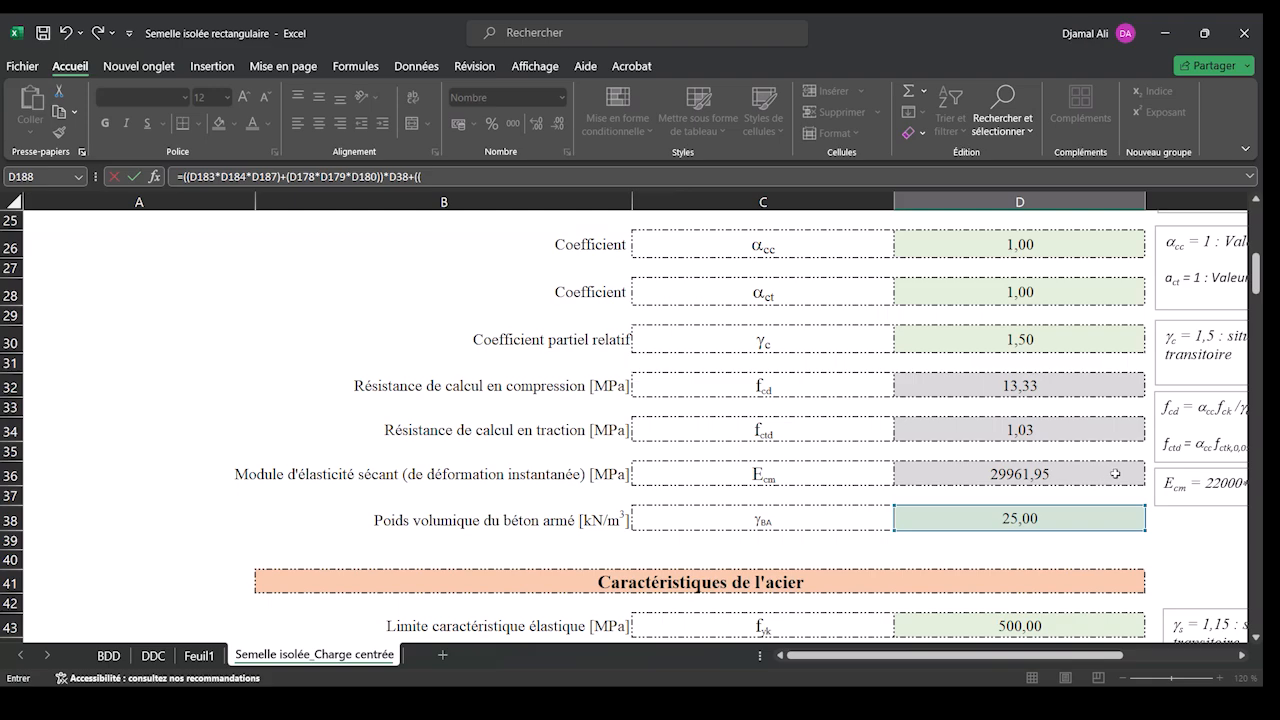
pyautogui.scroll(-6, 1115, 473)
pyautogui.scroll(-20, 1115, 473)
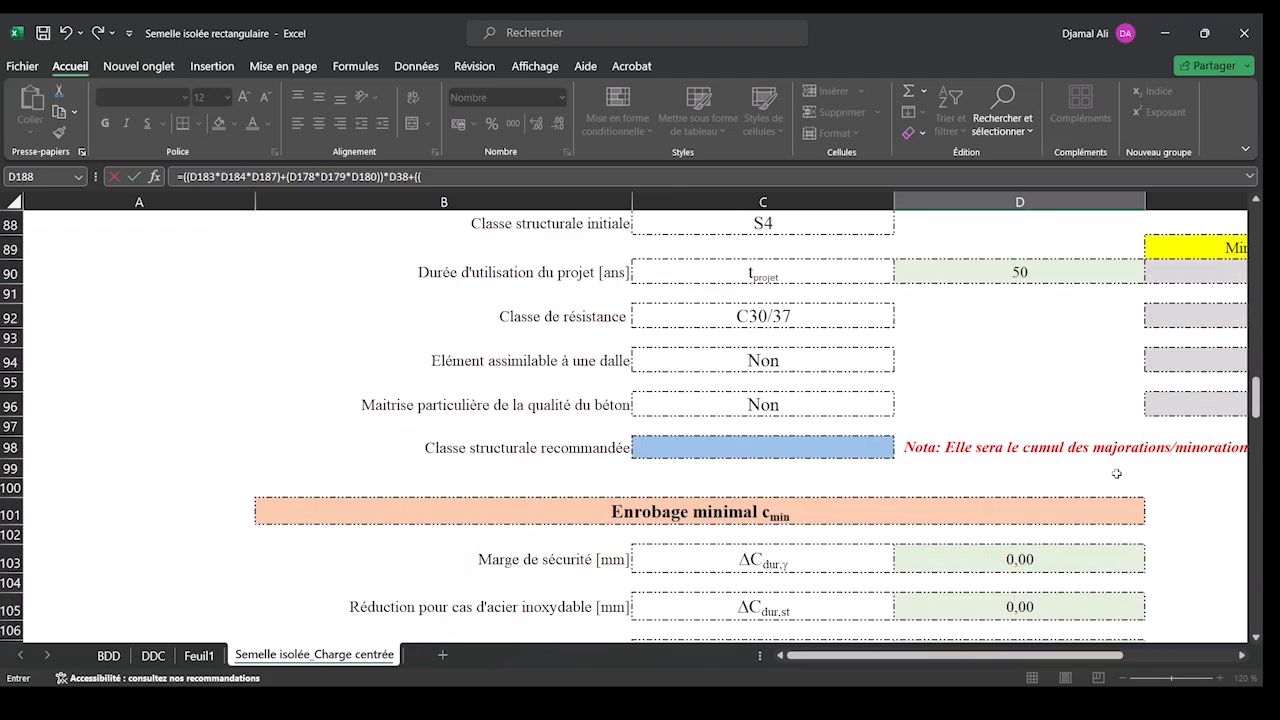
pyautogui.scroll(-17, 1117, 473)
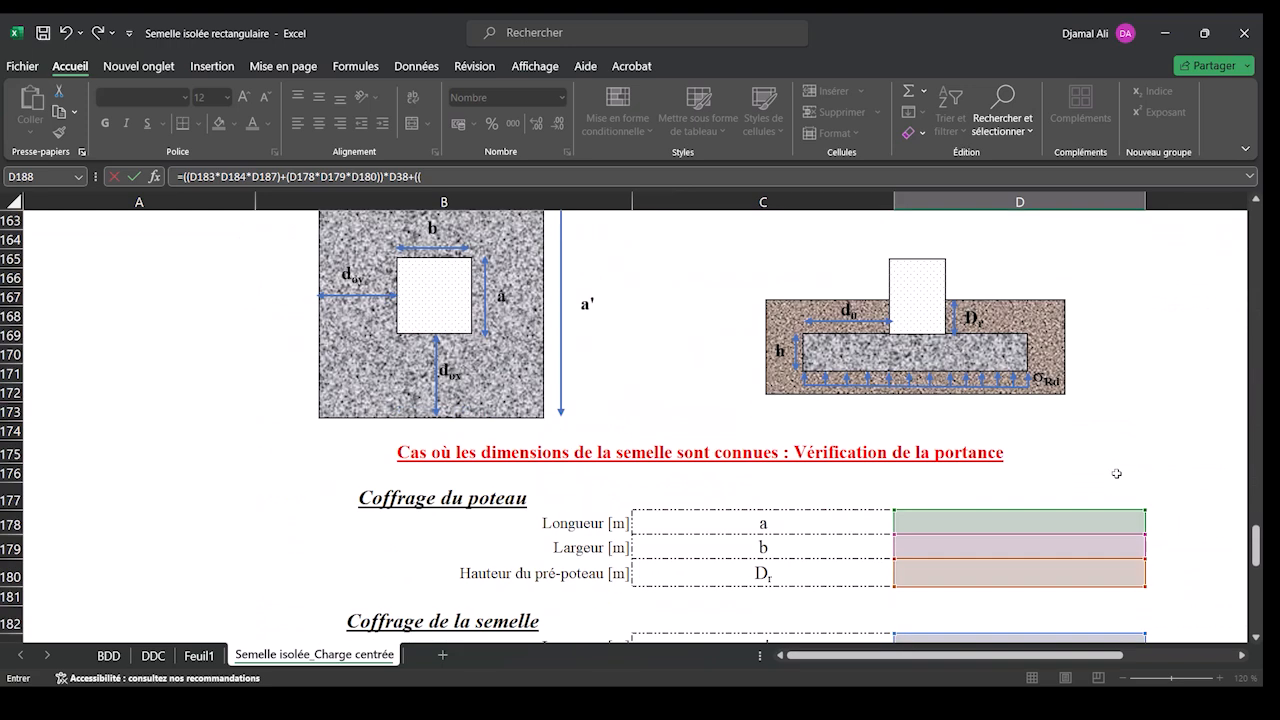
pyautogui.click(1026, 415)
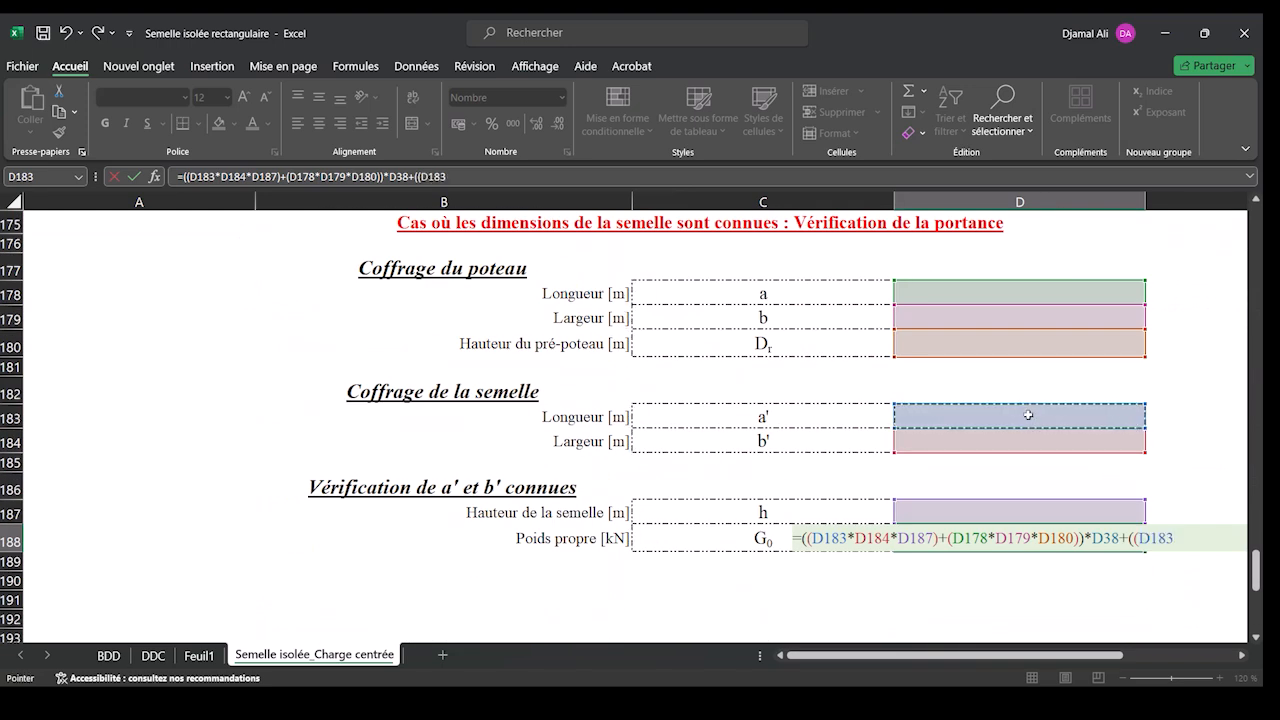
pyautogui.write('*')
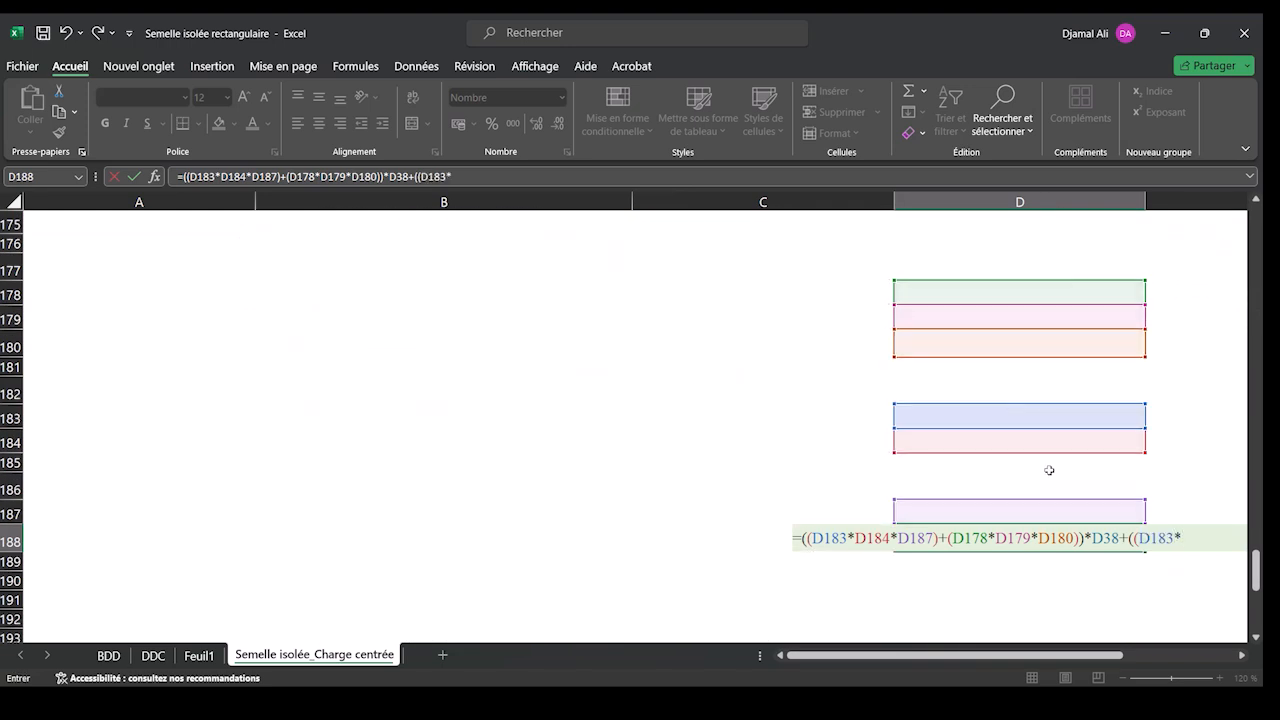
pyautogui.click(521, 176)
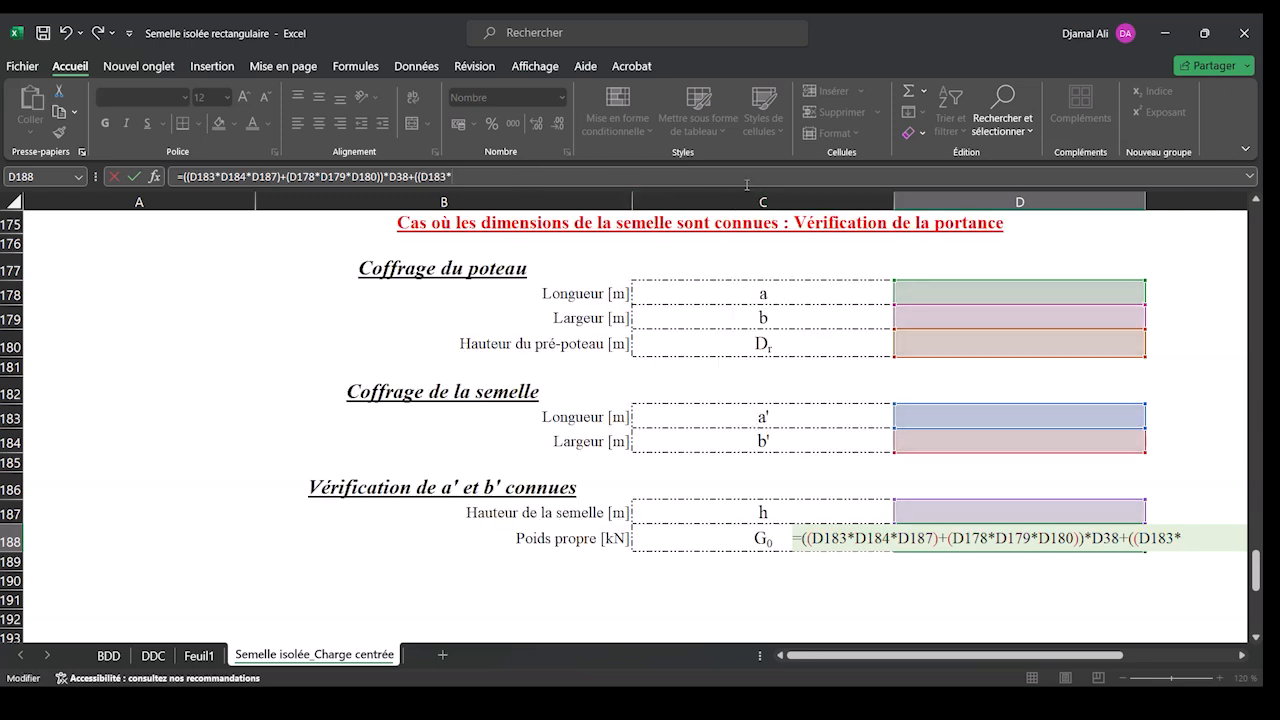
pyautogui.click(1057, 437)
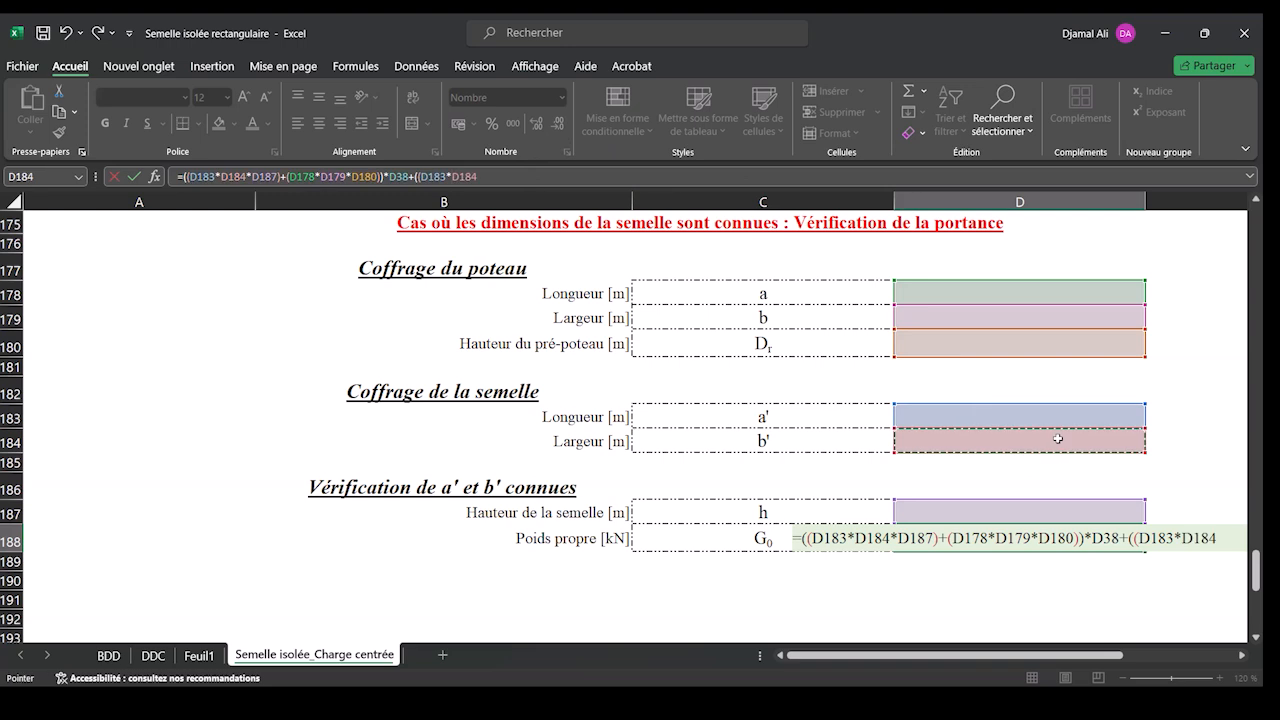
# Step: Subtract the column area (D178*D179) from the footing area in the G0 formula and close the outer bracket
pyautogui.write(')-(')
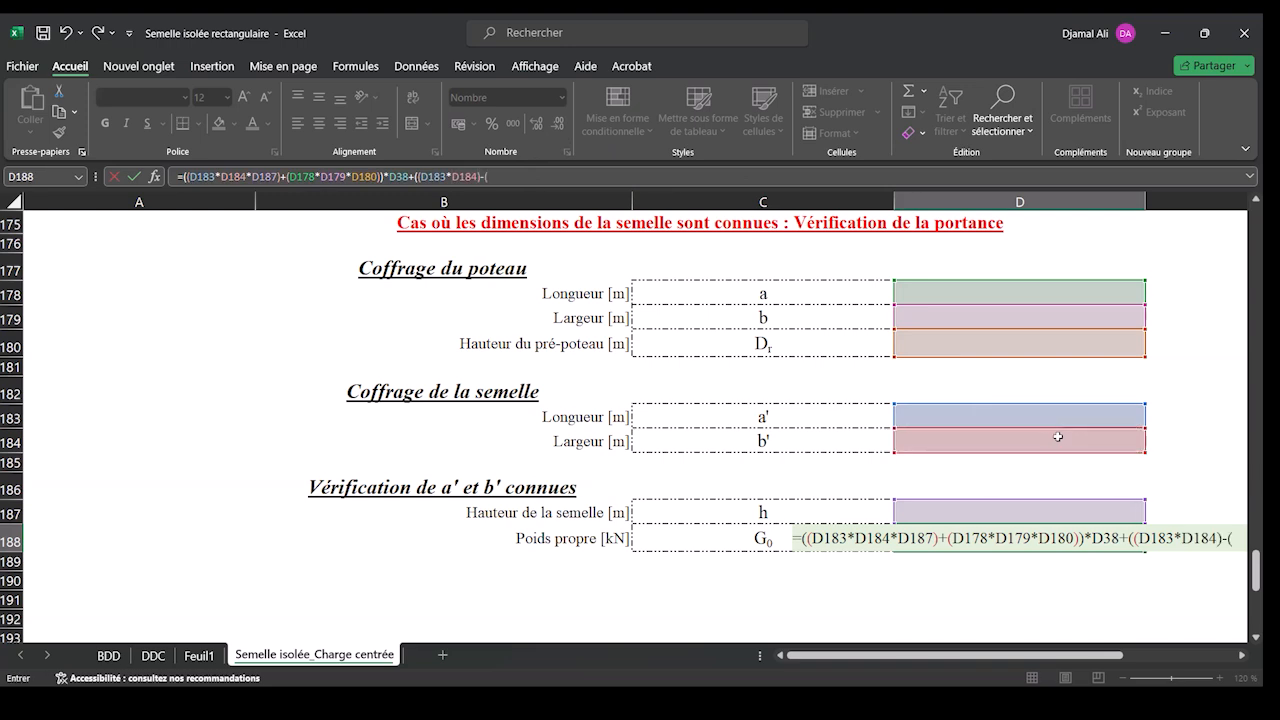
pyautogui.click(1040, 292)
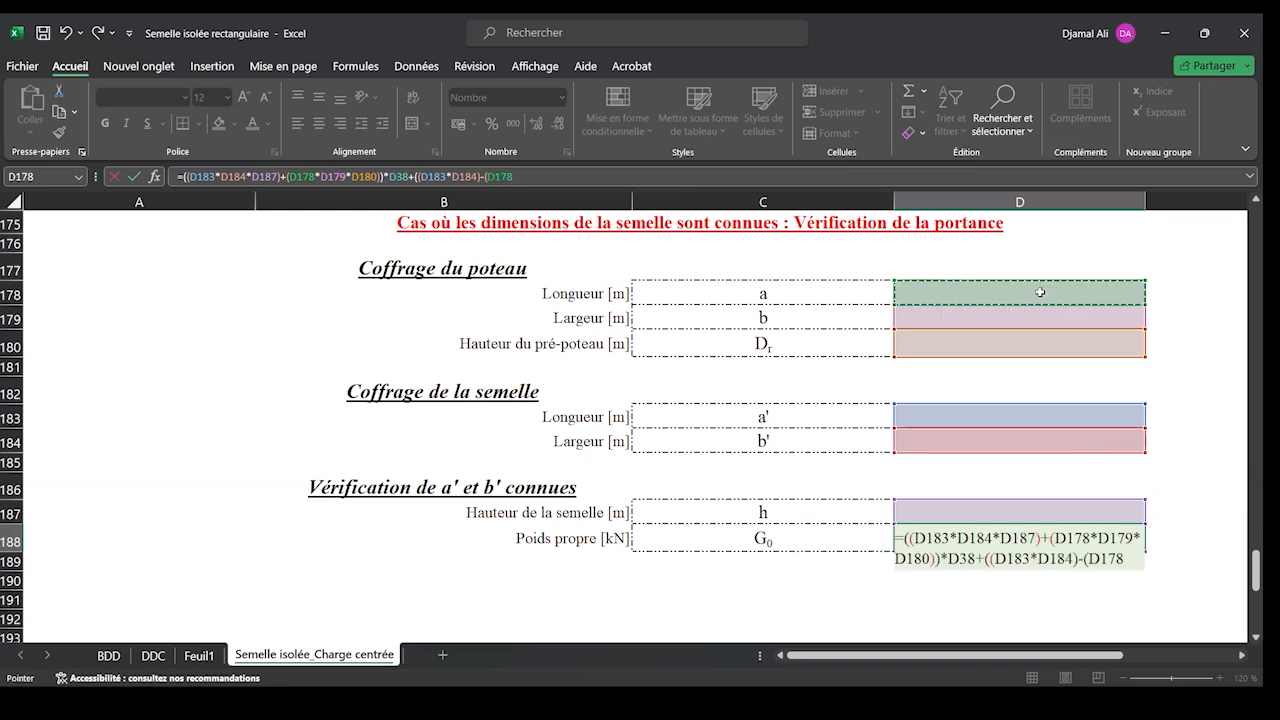
pyautogui.write('*')
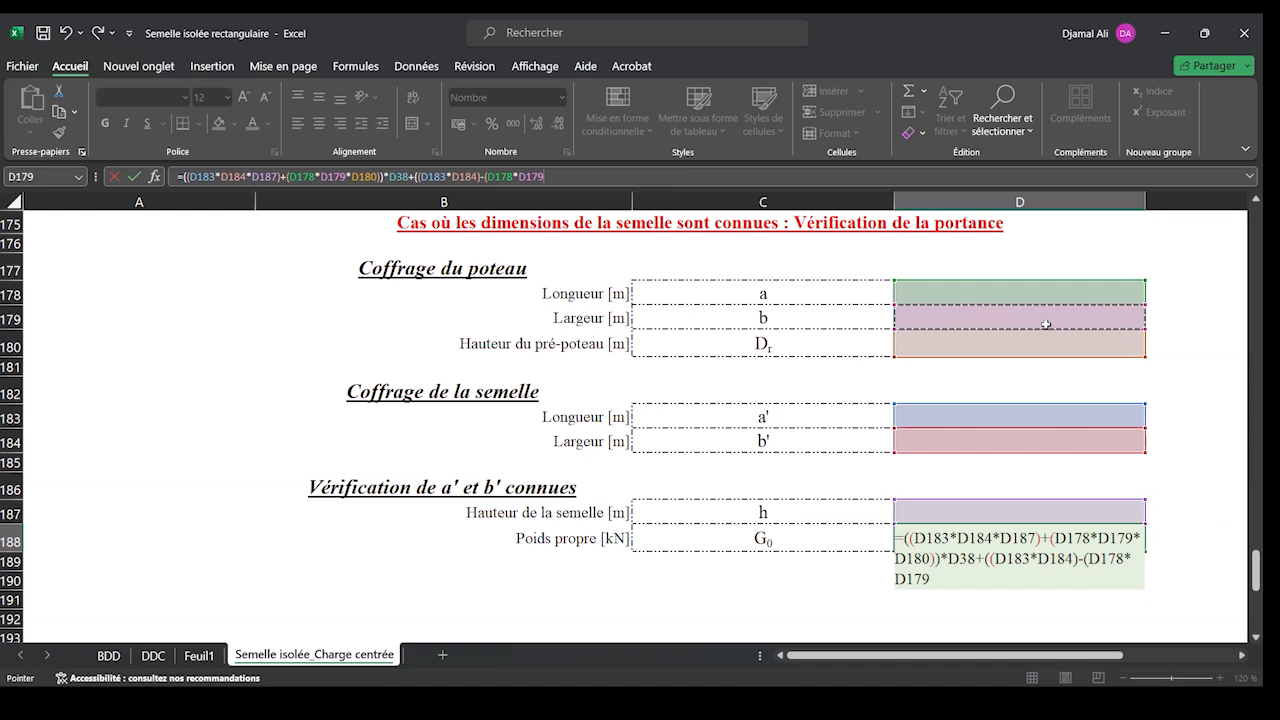
pyautogui.write('))*')
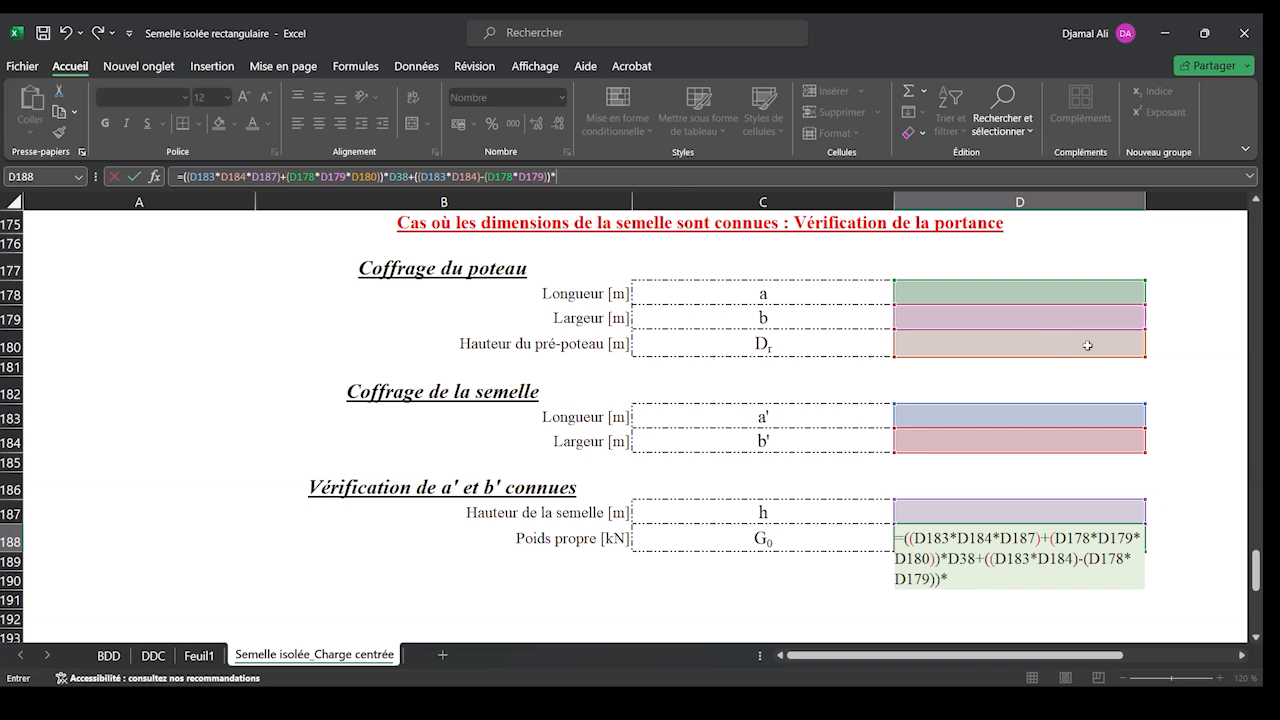
# Step: Multiply the net soil area in the G0 formula by the soil unit weight in D77
pyautogui.scroll(10, 1080, 346)
pyautogui.scroll(15, 1079, 350)
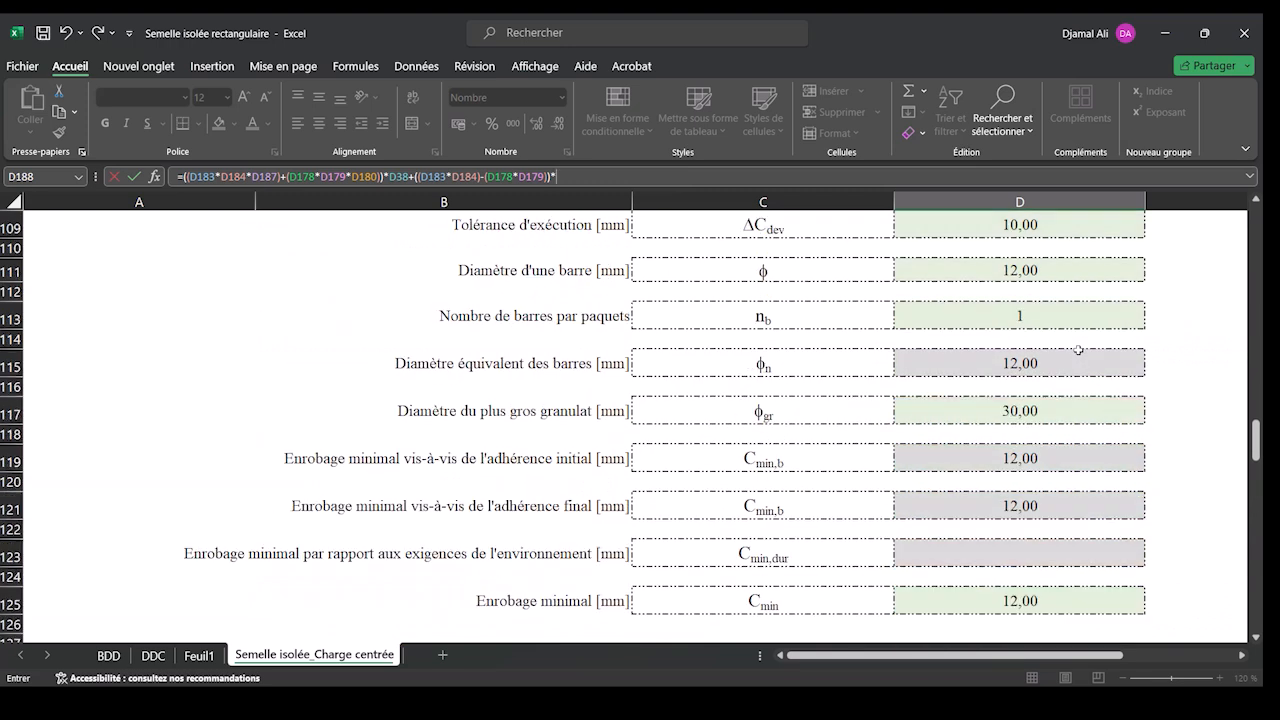
pyautogui.scroll(5, 1080, 347)
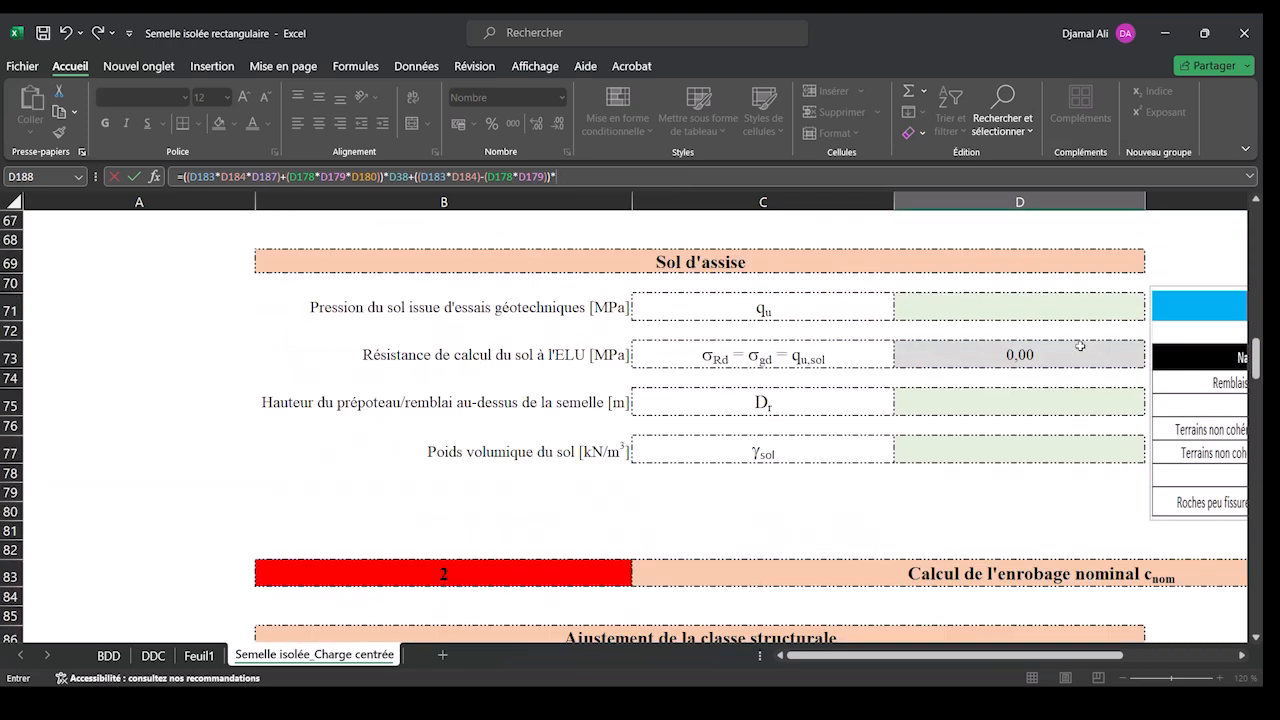
pyautogui.click(1047, 447)
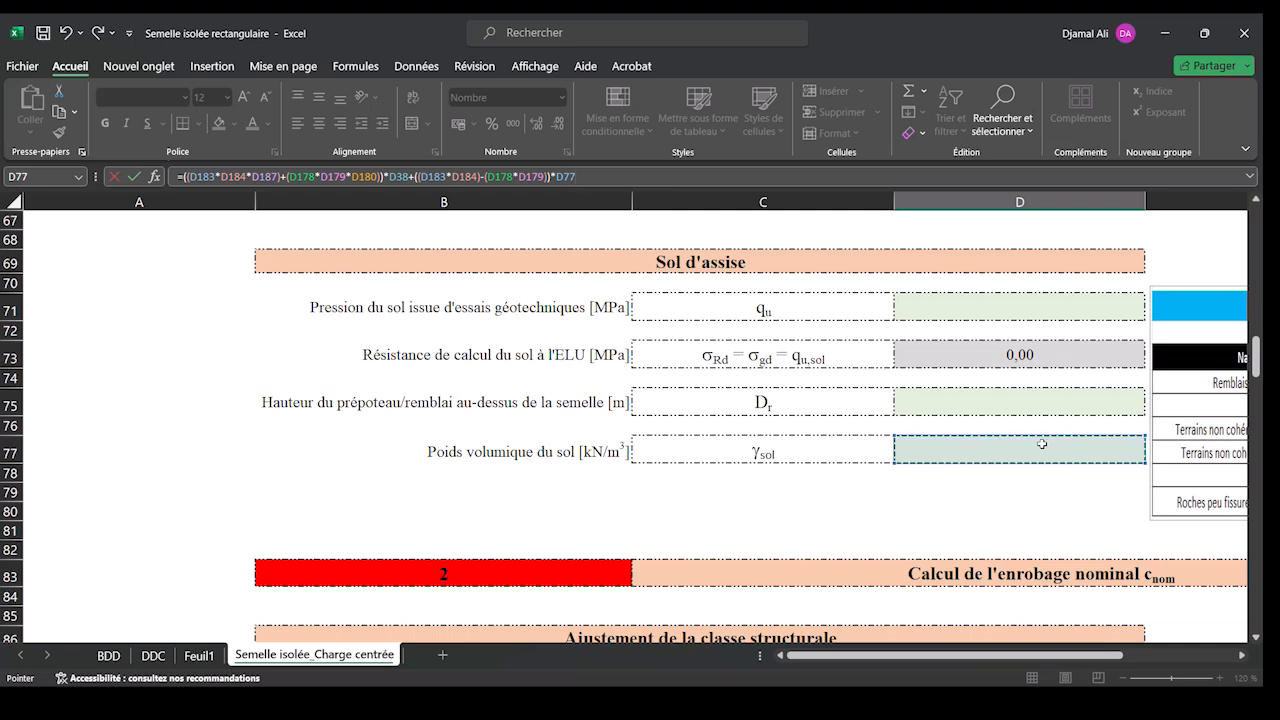
pyautogui.write('*')
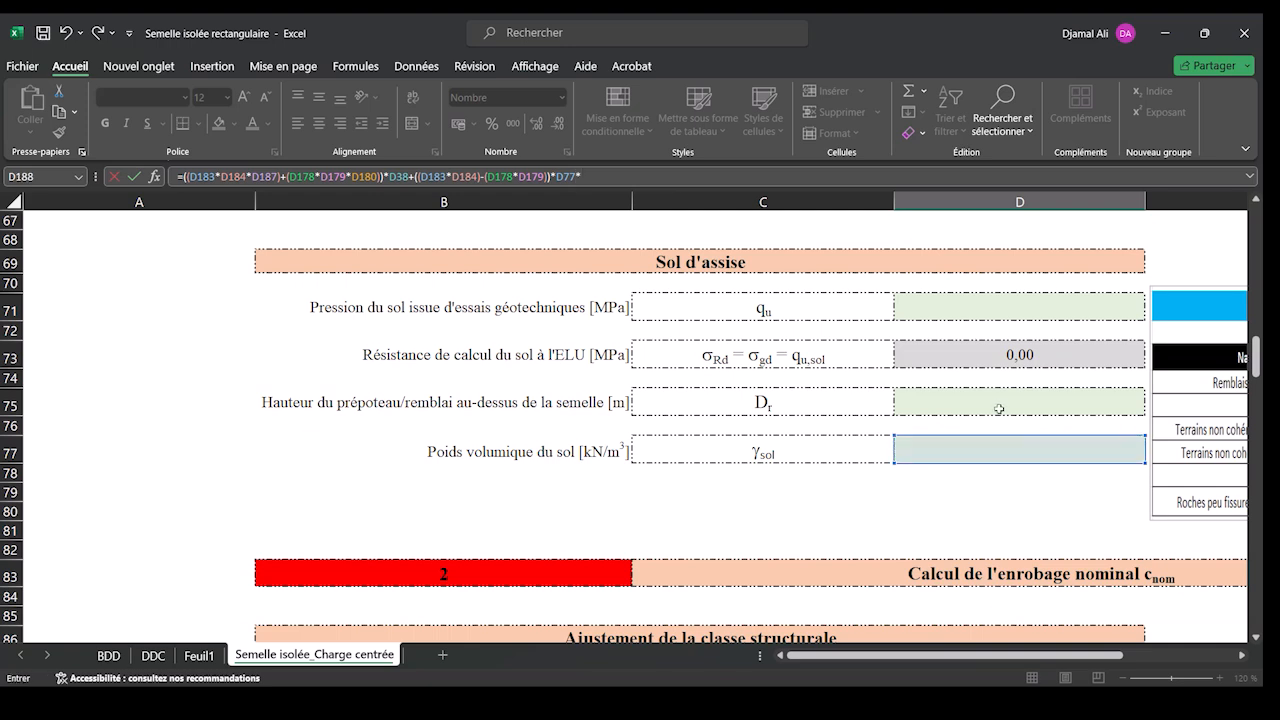
# Step: Multiply the soil term by the pre-column height in D180, complete the G0 formula and save the workbook
pyautogui.scroll(-17, 1000, 440)
pyautogui.scroll(-16, 990, 465)
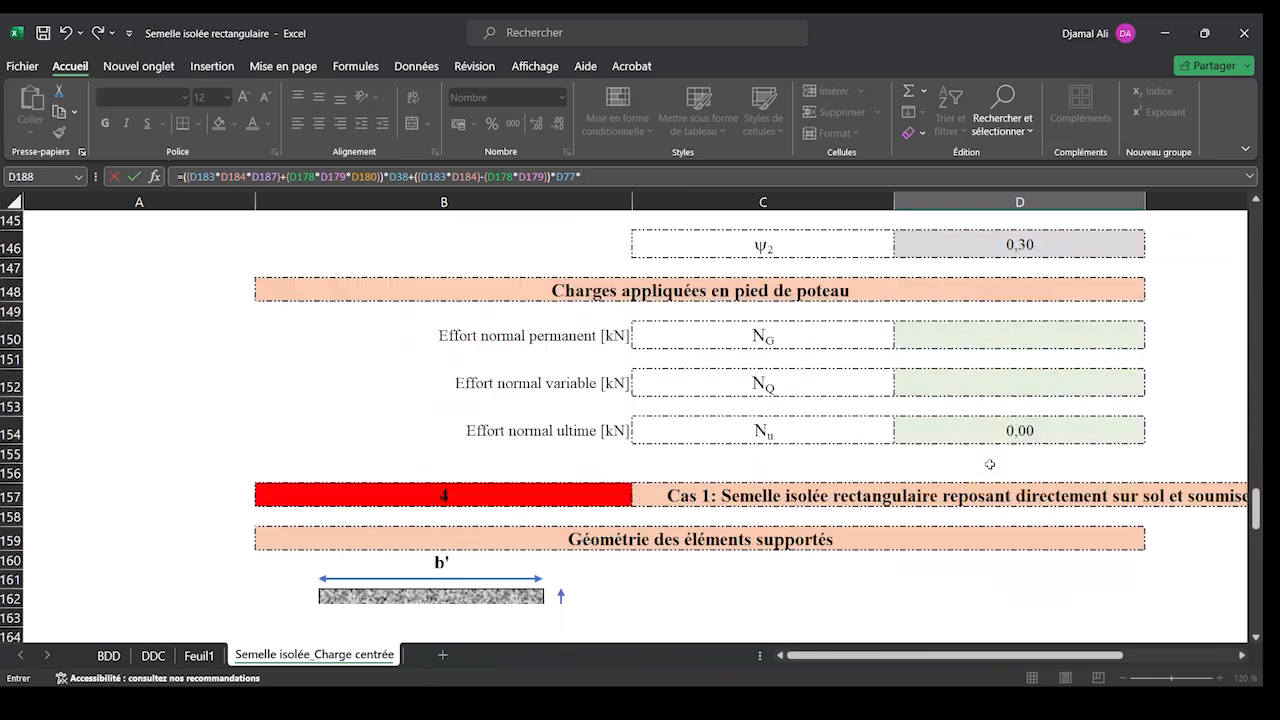
pyautogui.click(993, 518)
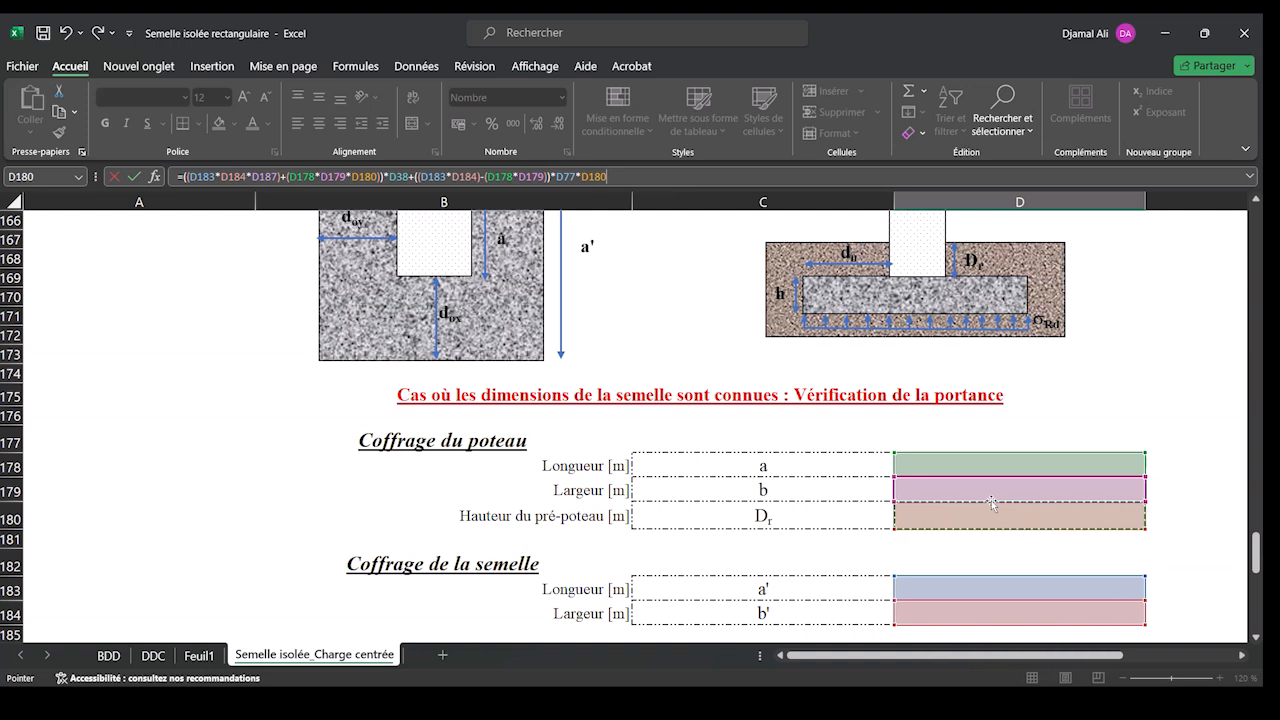
pyautogui.press('Return')
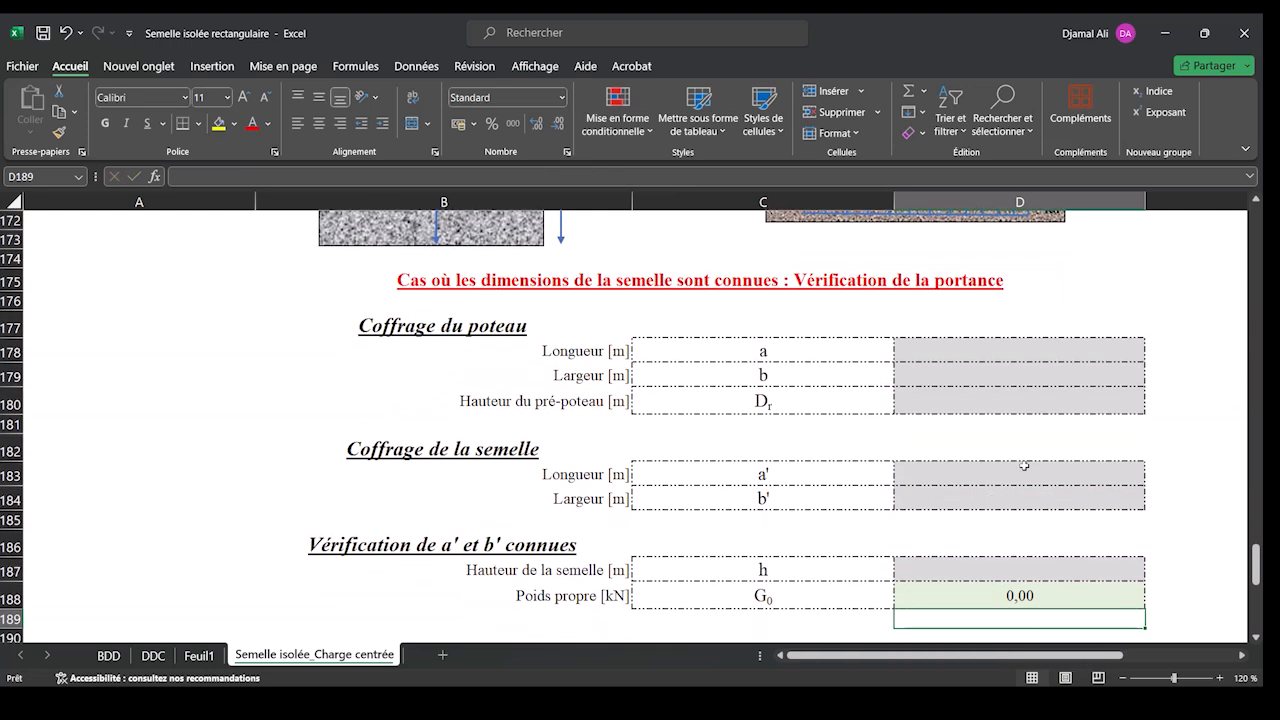
pyautogui.hotkey('ctrl', 's')
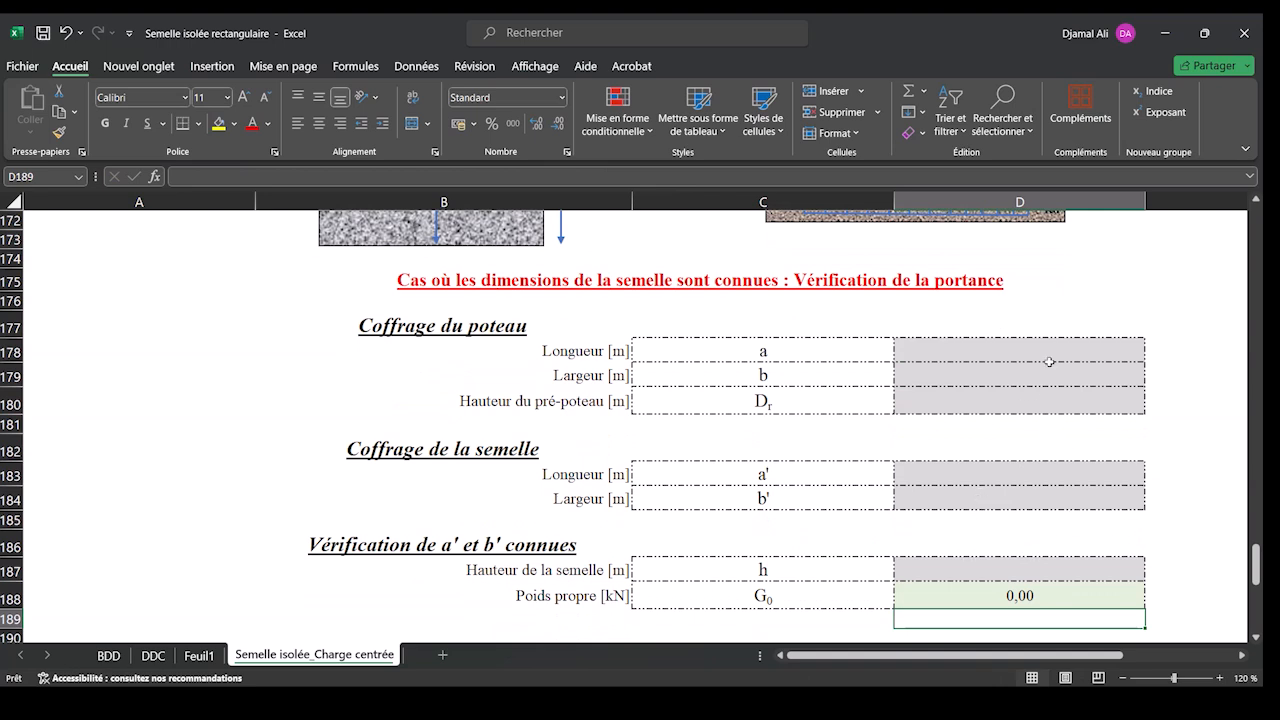
# Step: Link the pre-column height Dr in D180 to the Sol d'assise input with =D75
pyautogui.click(1046, 405)
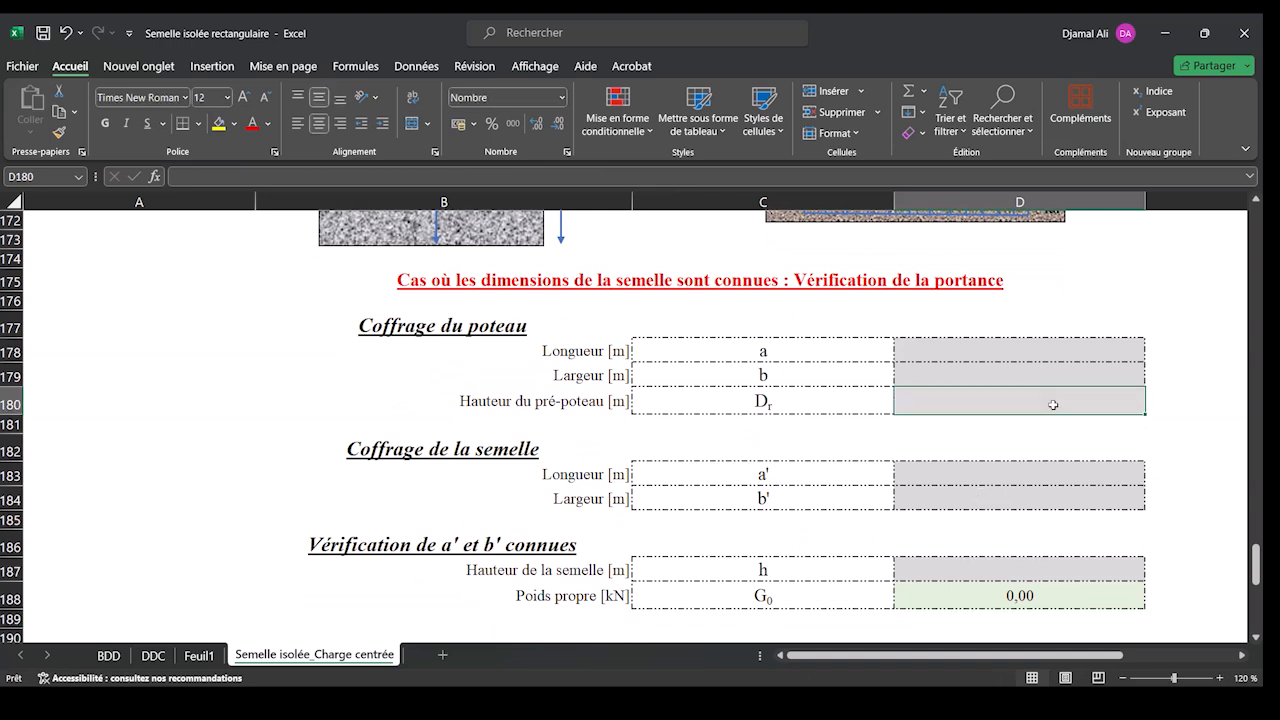
pyautogui.write('=')
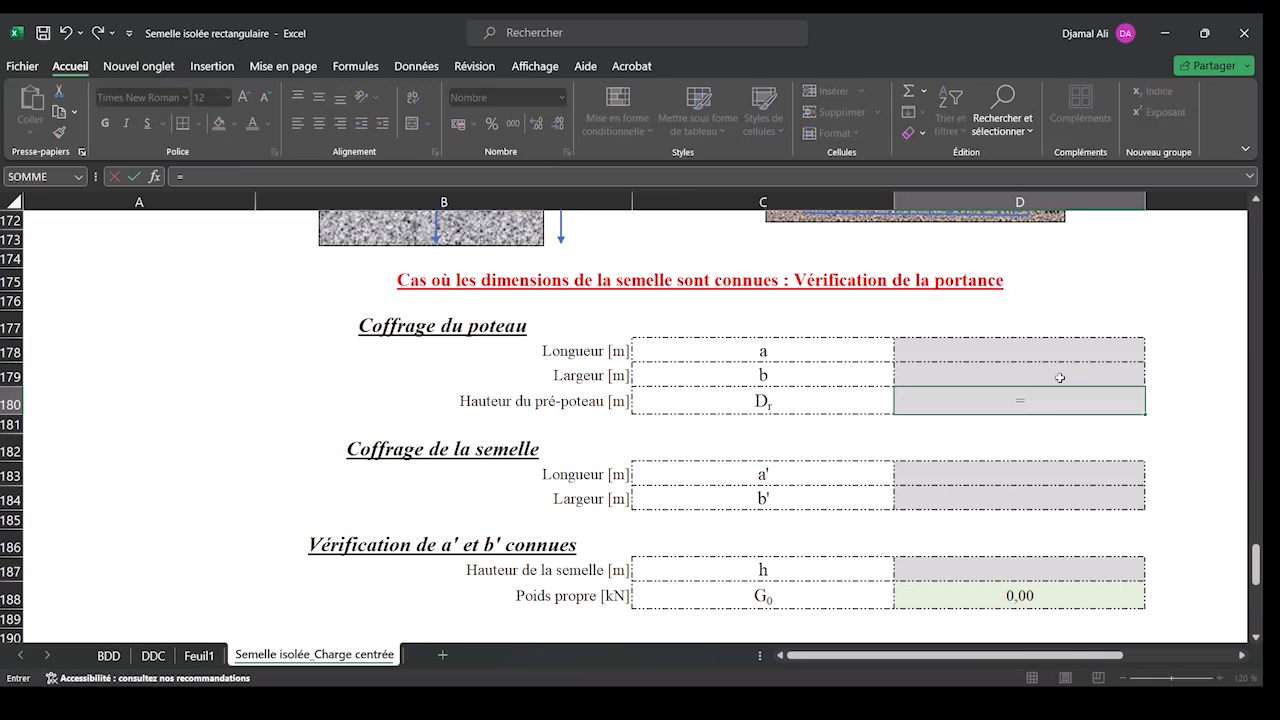
pyautogui.scroll(9, 1062, 385)
pyautogui.scroll(12, 1065, 397)
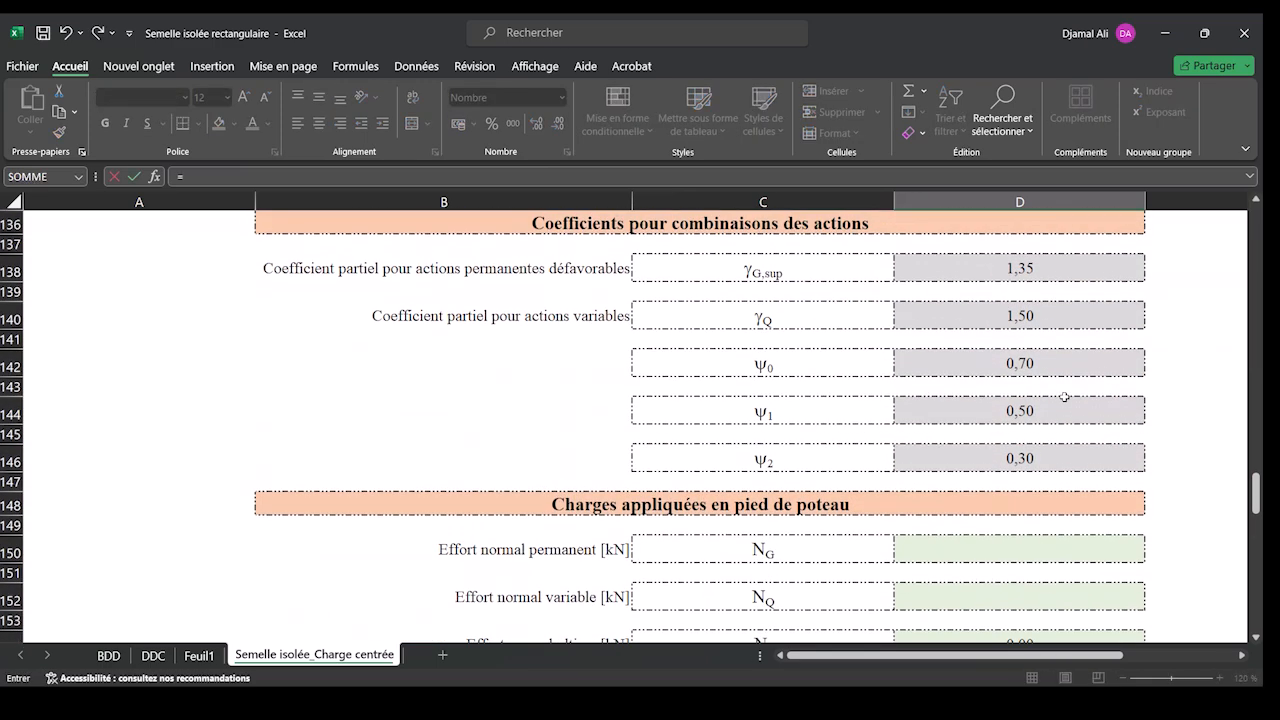
pyautogui.scroll(13, 1067, 399)
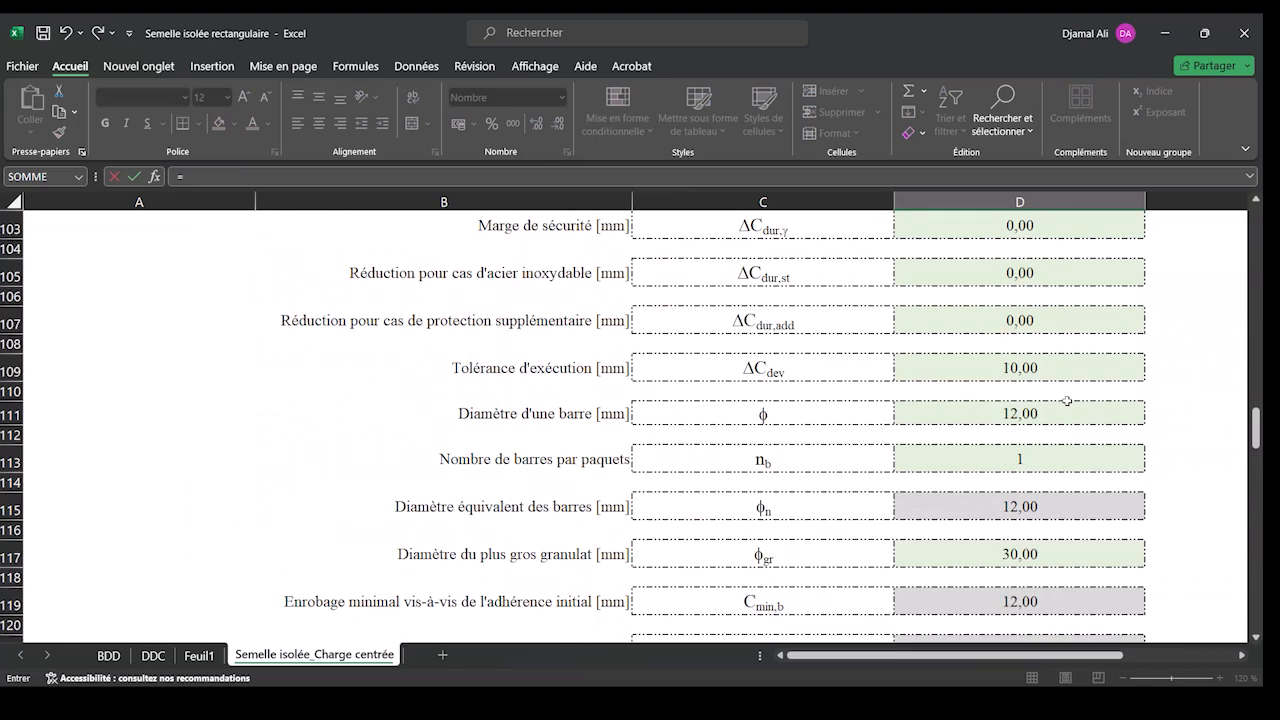
pyautogui.scroll(1, 1069, 400)
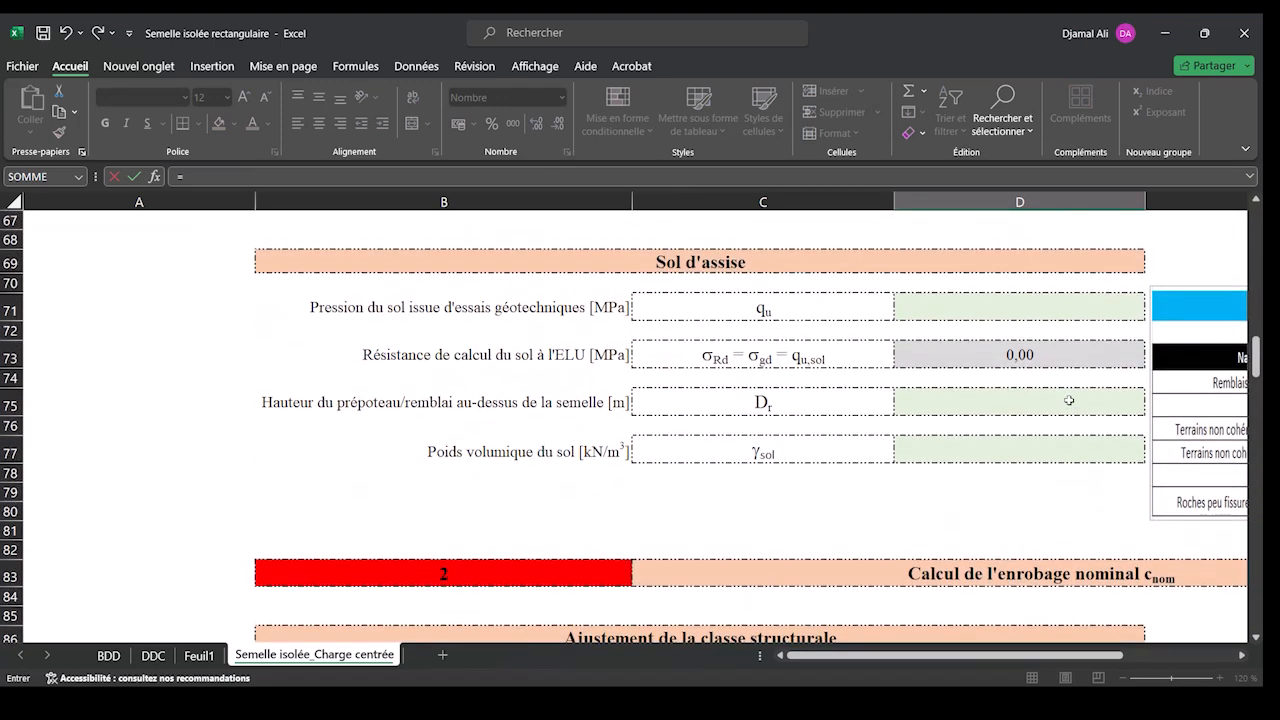
pyautogui.click(1010, 399)
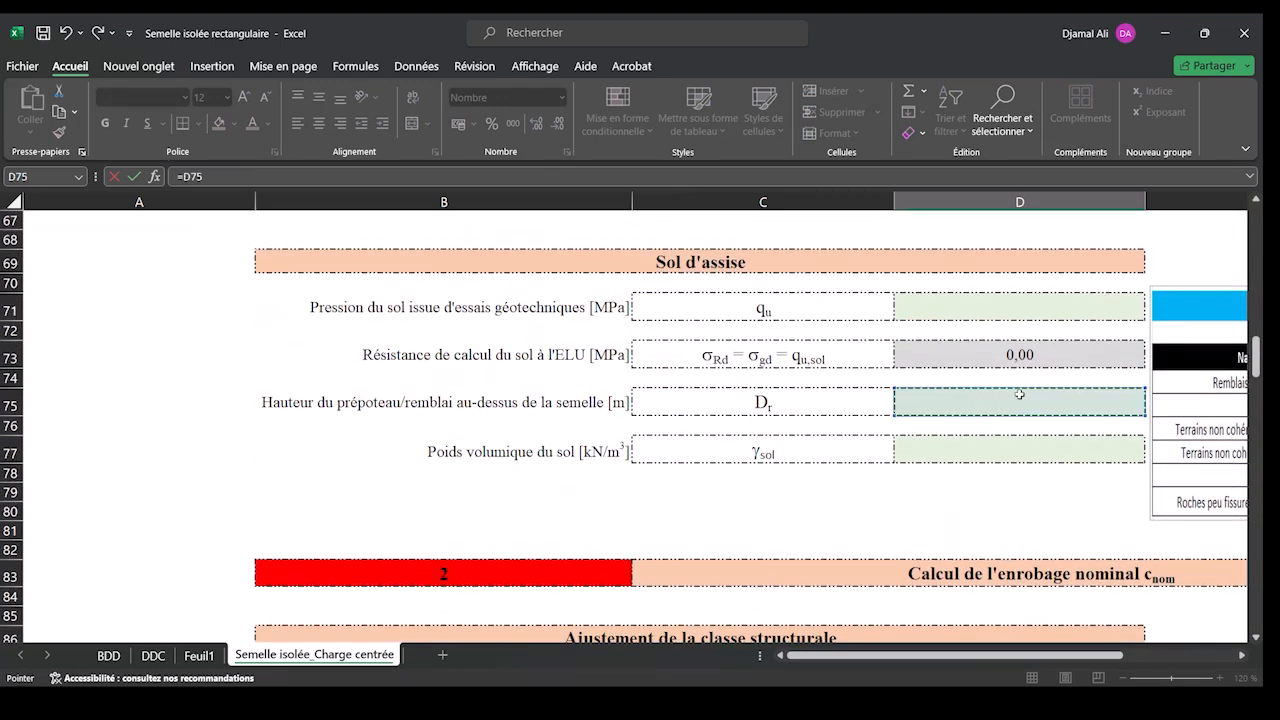
pyautogui.press('Return')
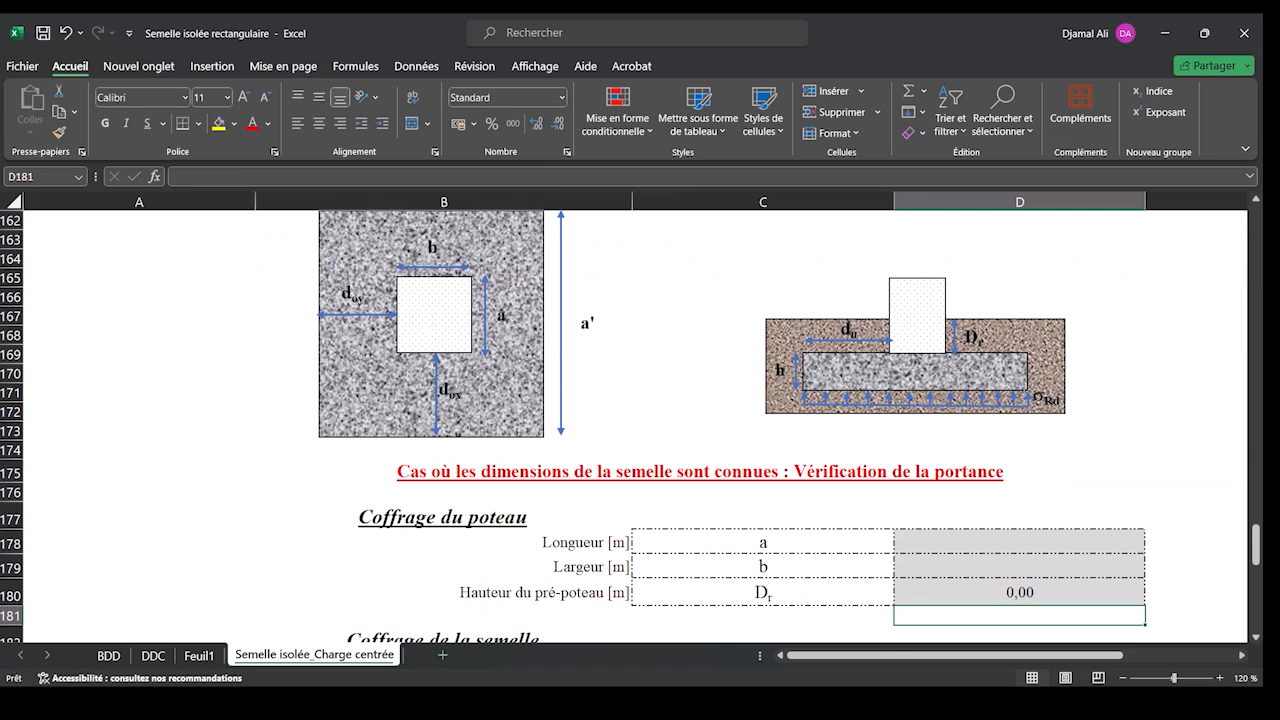
pyautogui.scroll(-5, 1024, 385)
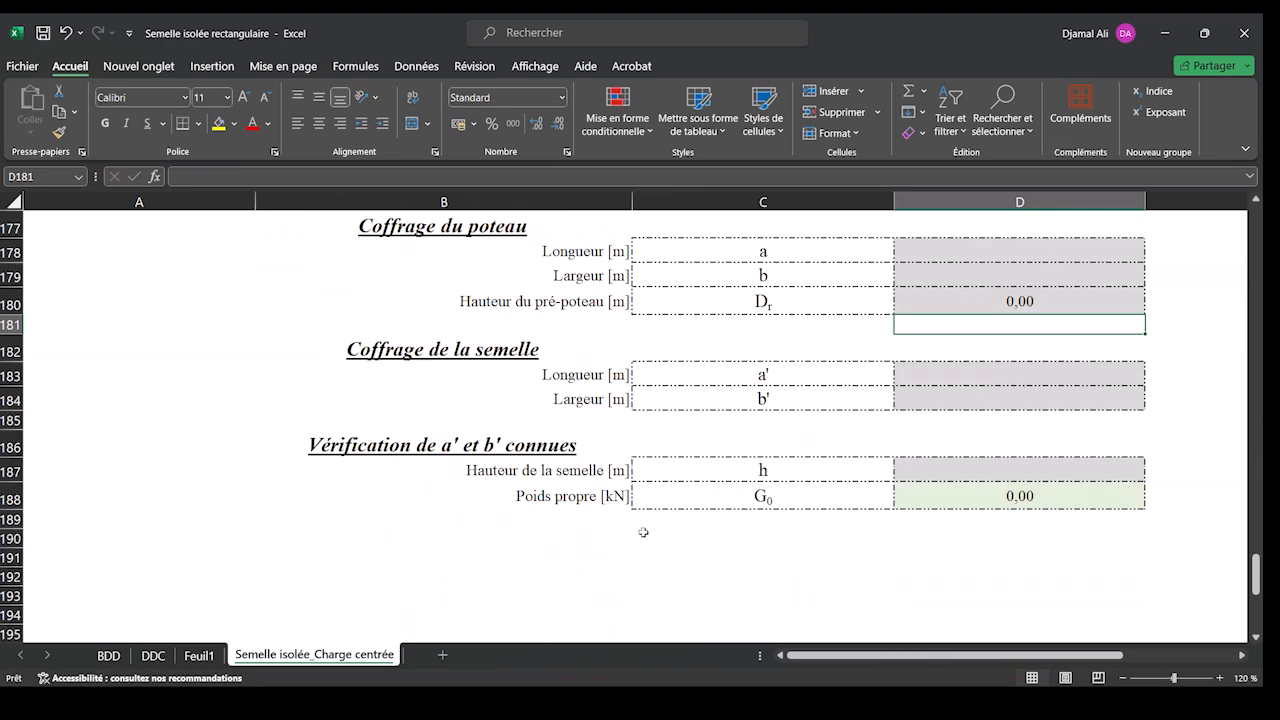
pyautogui.scroll(1, 644, 535)
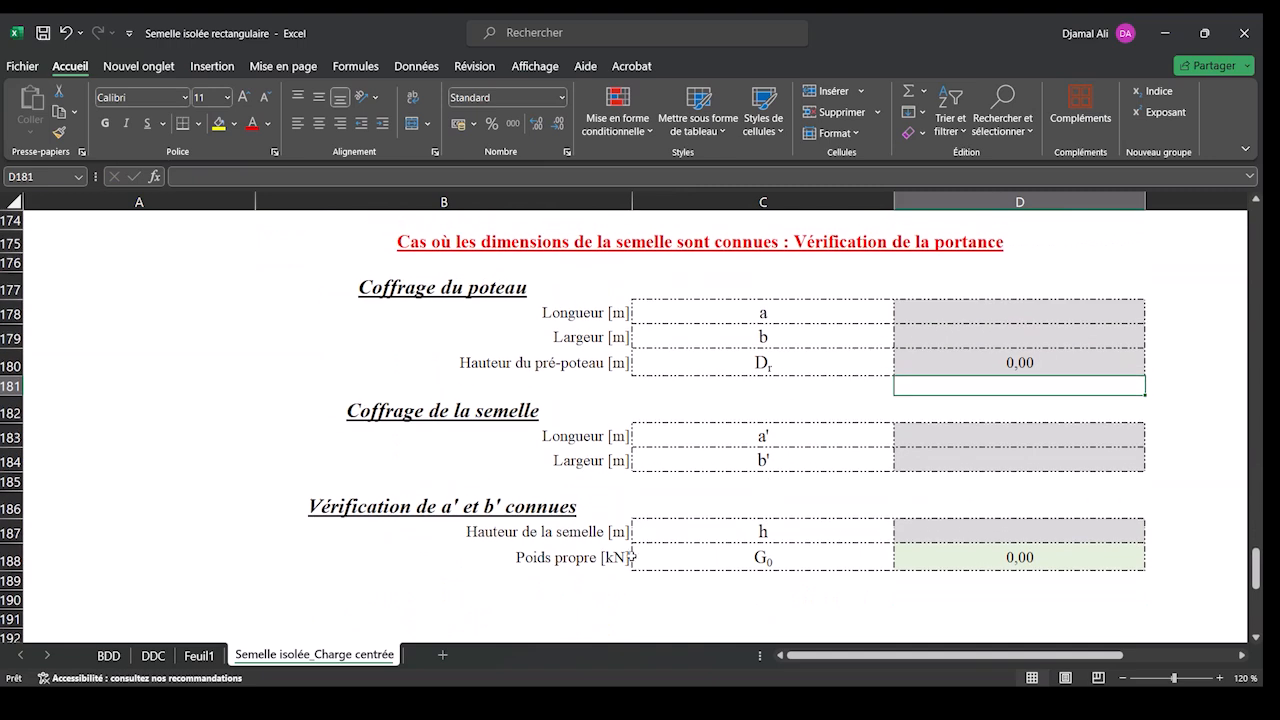